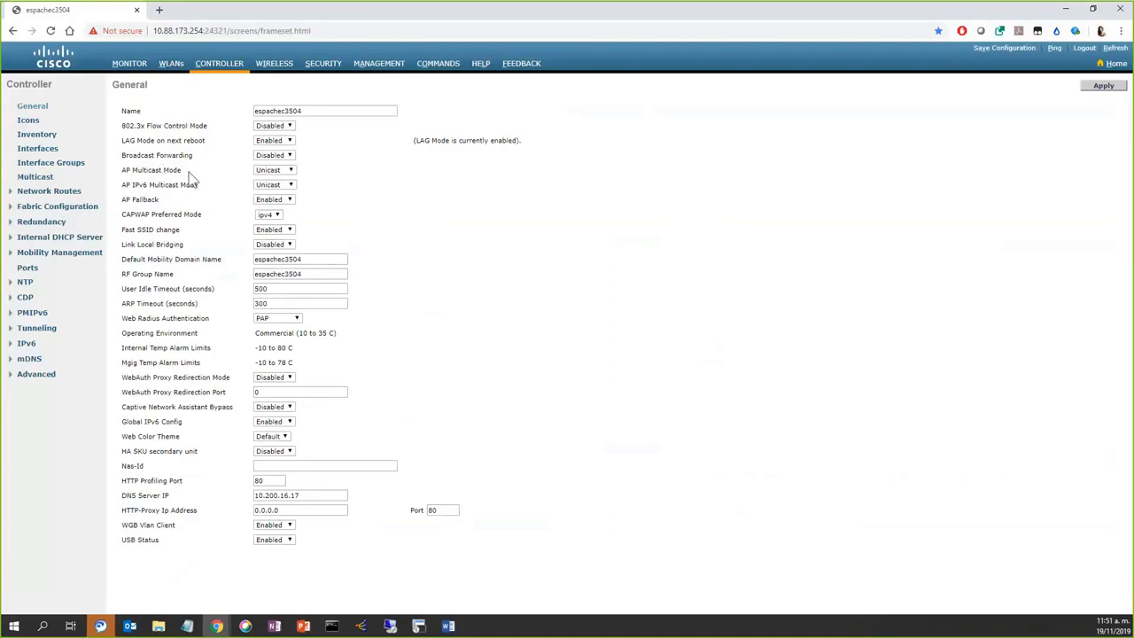
Switch to Multicast Hammer and start transmitting the multicast stream to group 239.5.6.200 in server mode
click(275, 625)
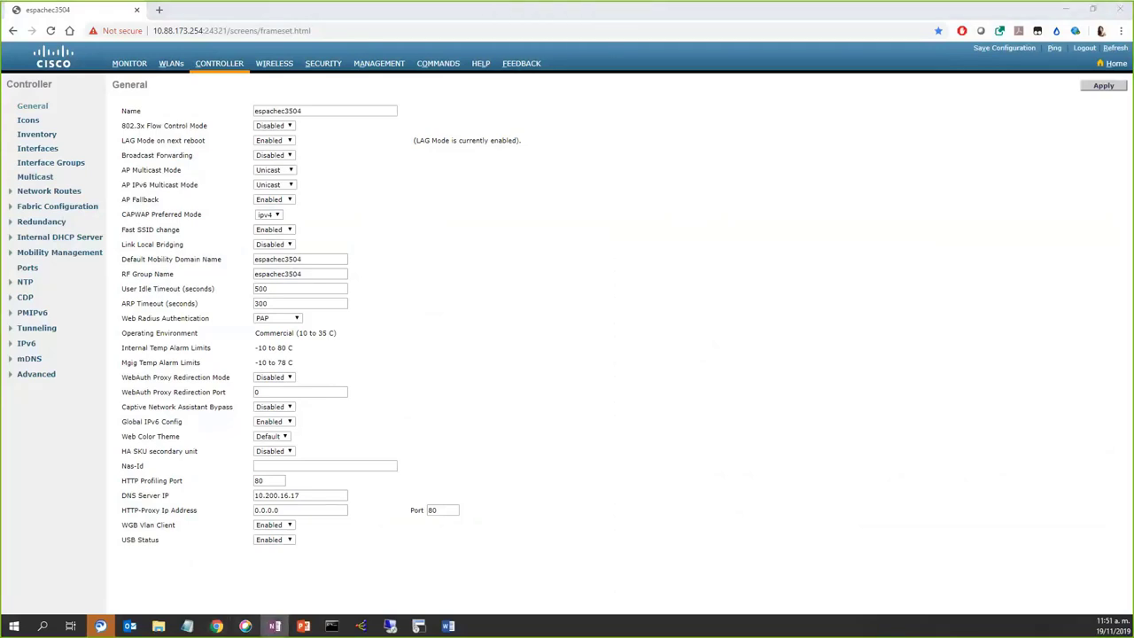
click(360, 626)
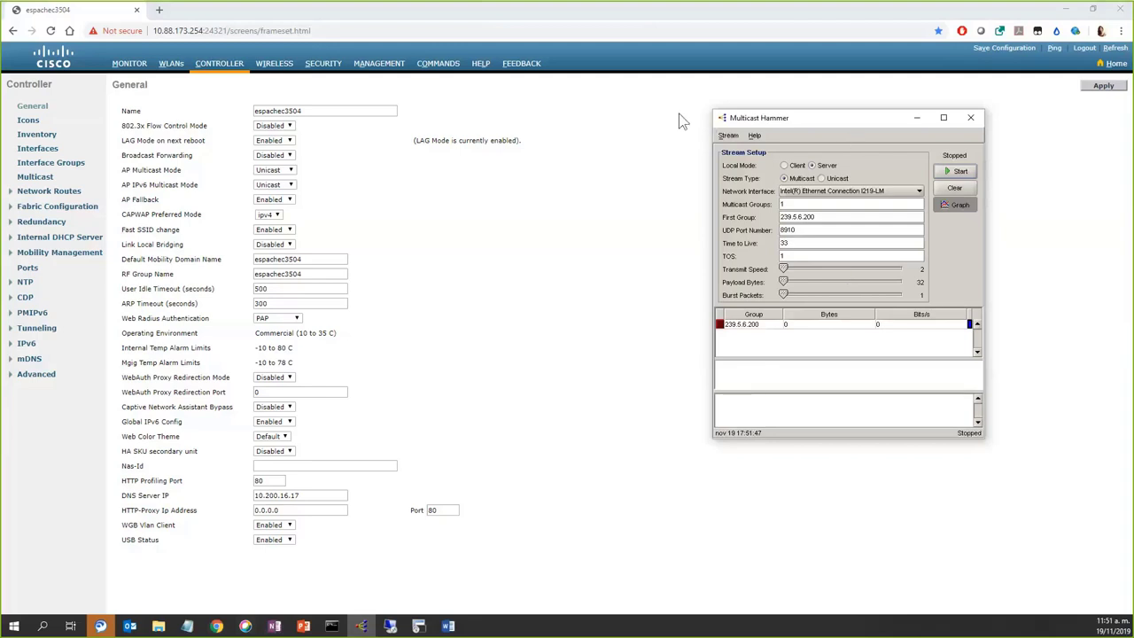
drag(852, 116, 678, 113)
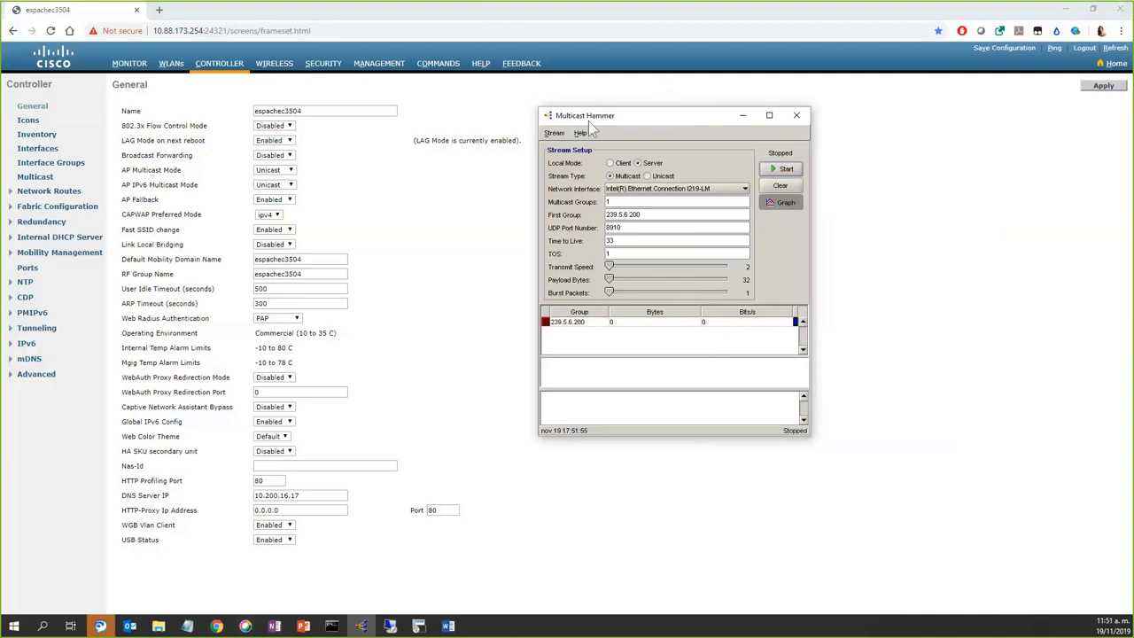
drag(641, 214, 586, 215)
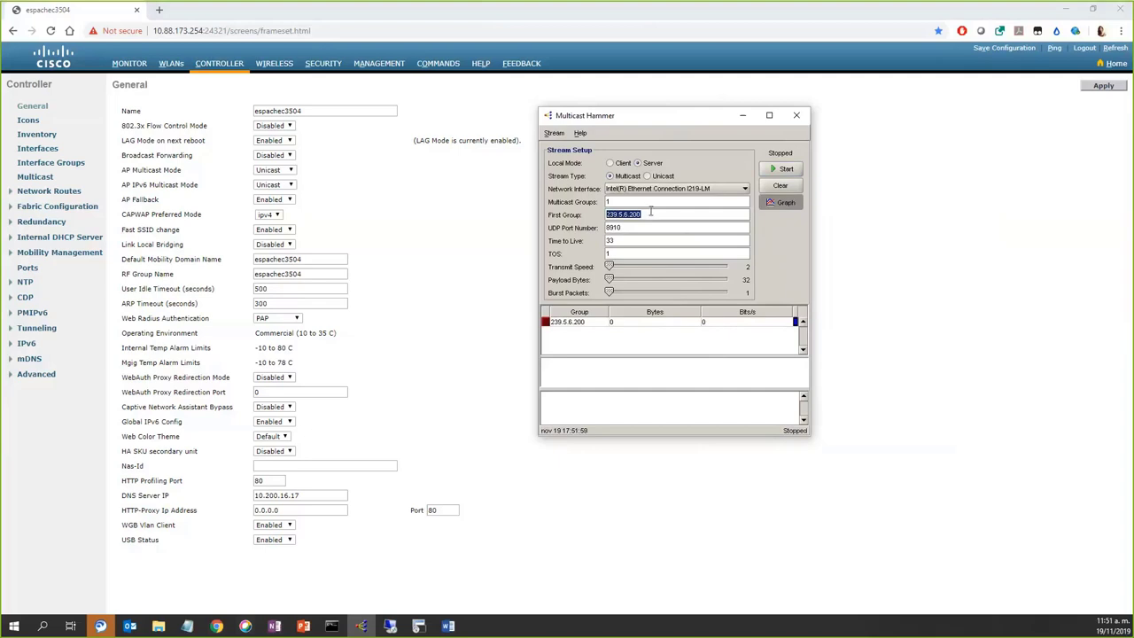
click(650, 215)
click(783, 170)
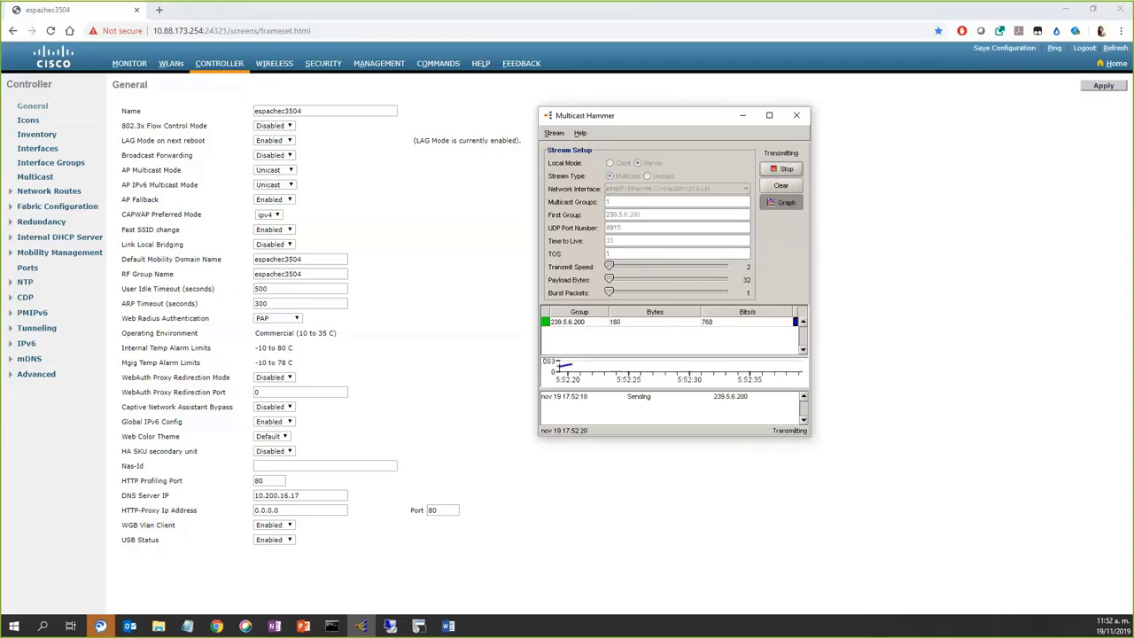
Switch to the remote desktop client and examine its Wi-Fi 2 connection and IPv4 addressing in the command output
click(393, 629)
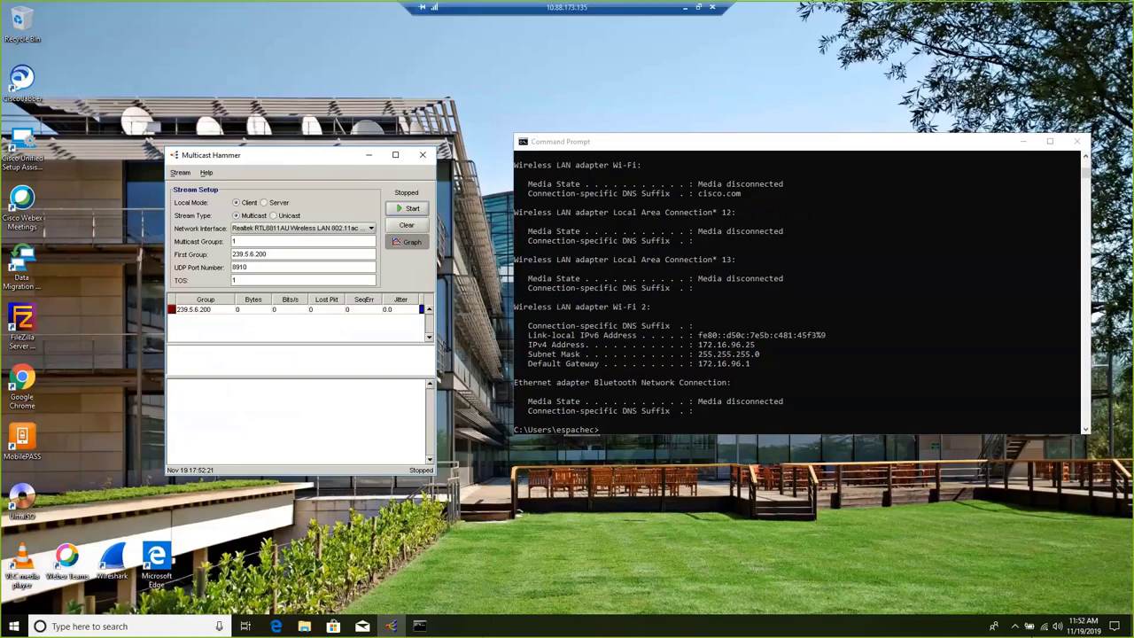
click(1054, 627)
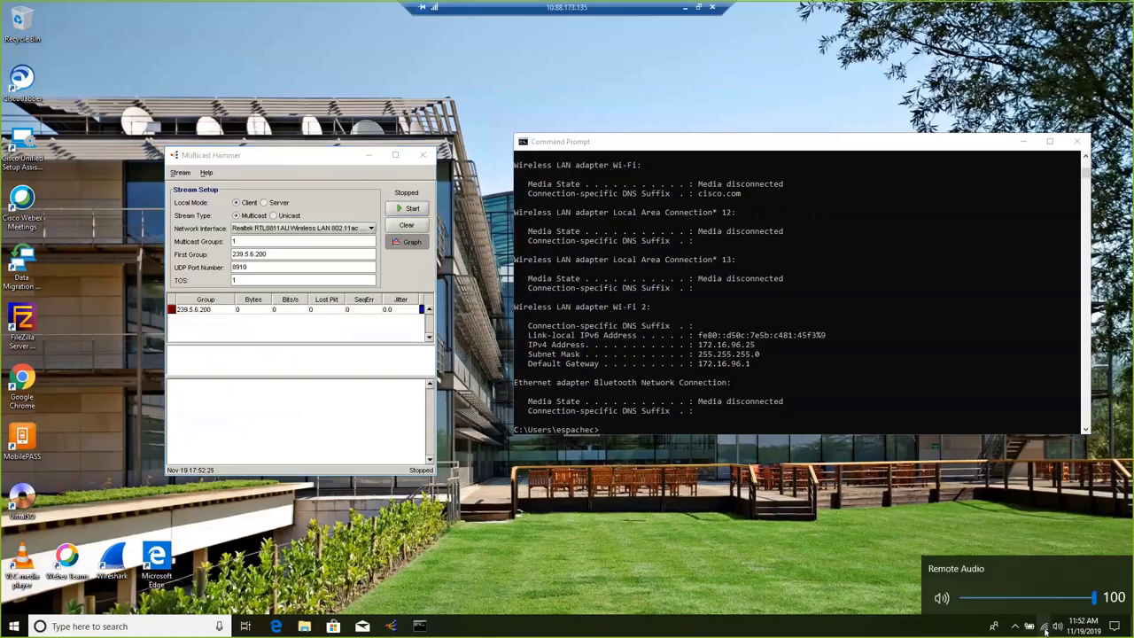
click(1045, 628)
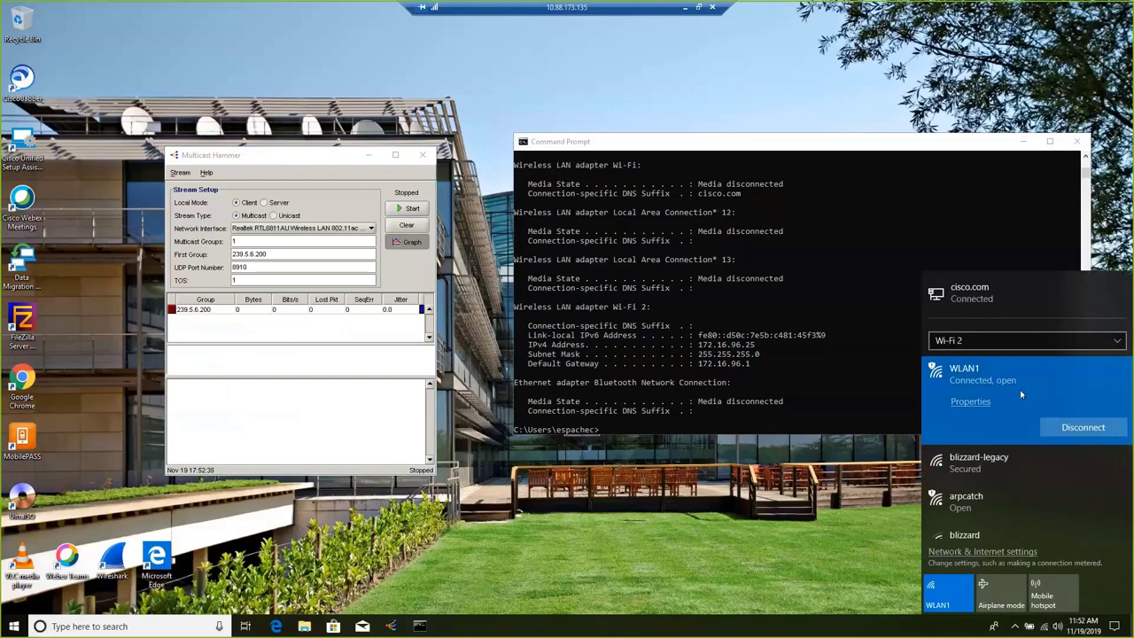
click(777, 366)
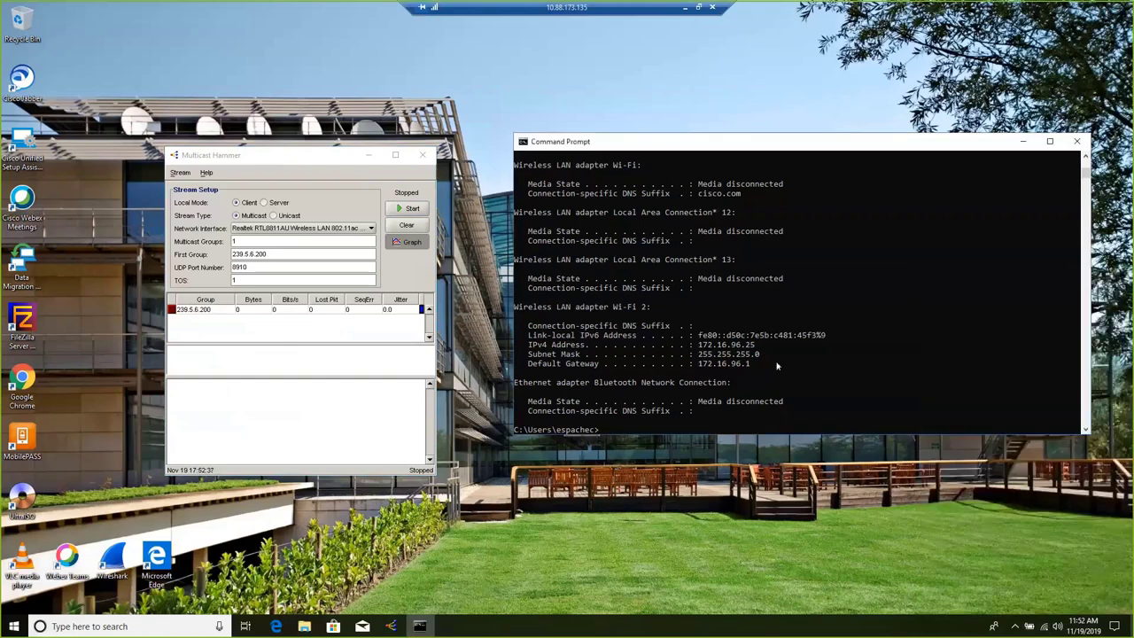
drag(777, 365, 515, 343)
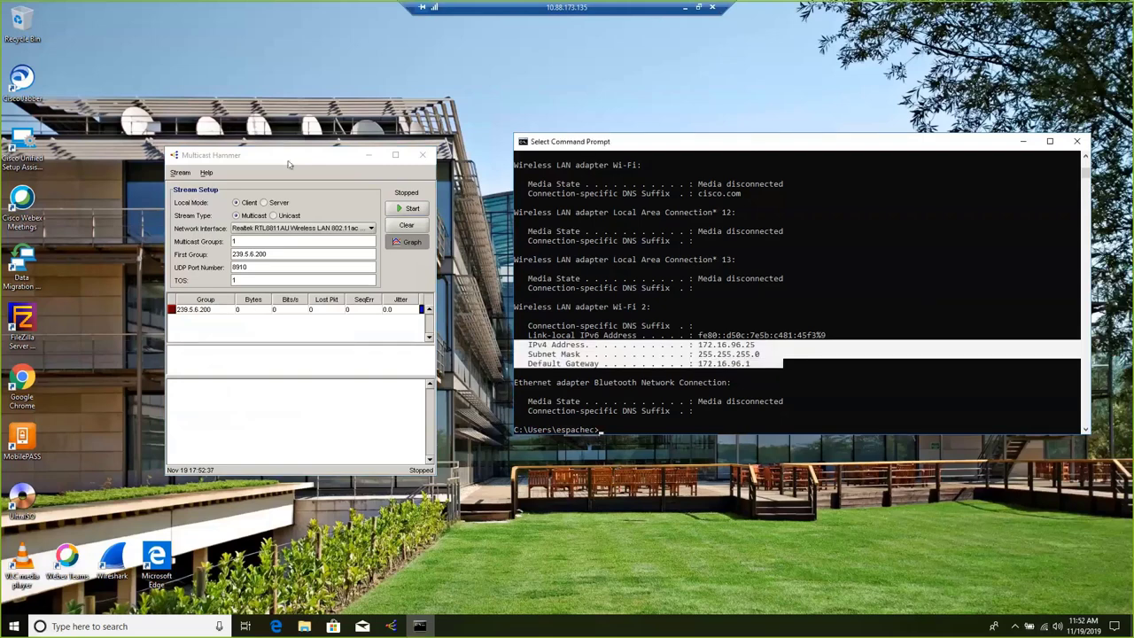
Start listening for multicast group 239.5.6.200 in the remote client's Multicast Hammer
drag(288, 164, 304, 131)
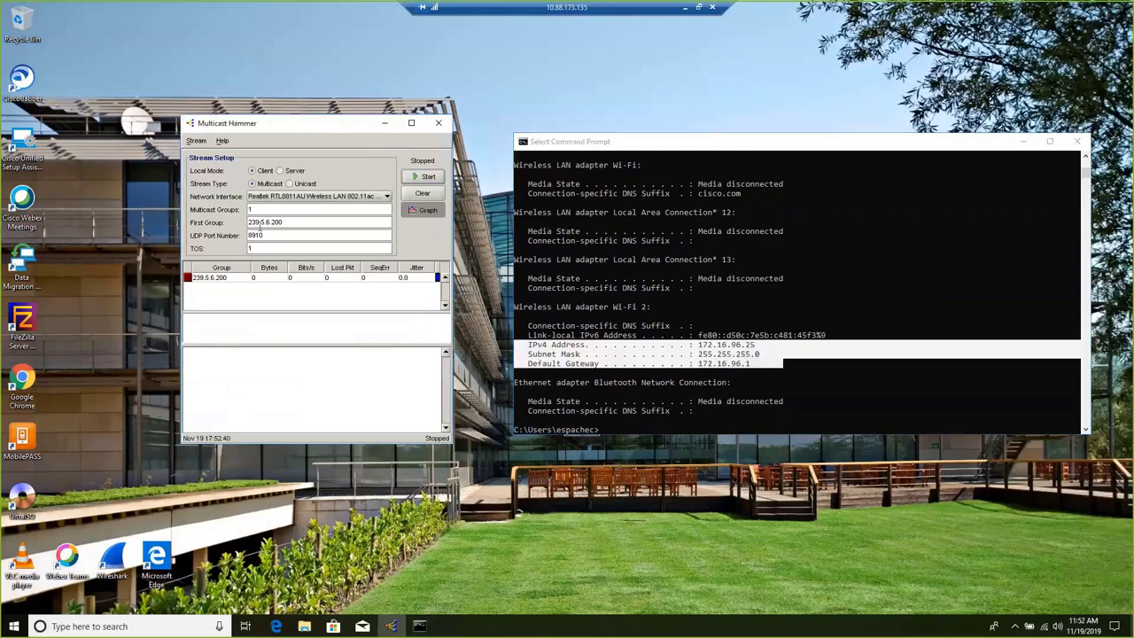
double_click(249, 223)
click(293, 222)
click(429, 177)
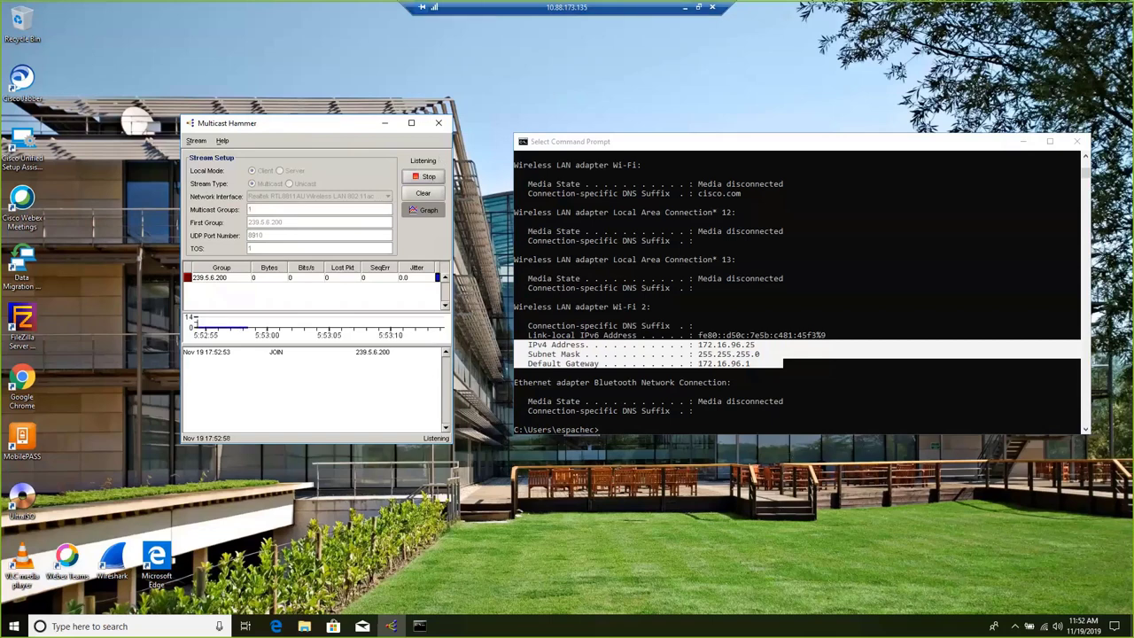
Leave the remote desktop and reconnect the Switch terminal session with ssh -l admin 172.16.94.10, entering the account password
click(686, 8)
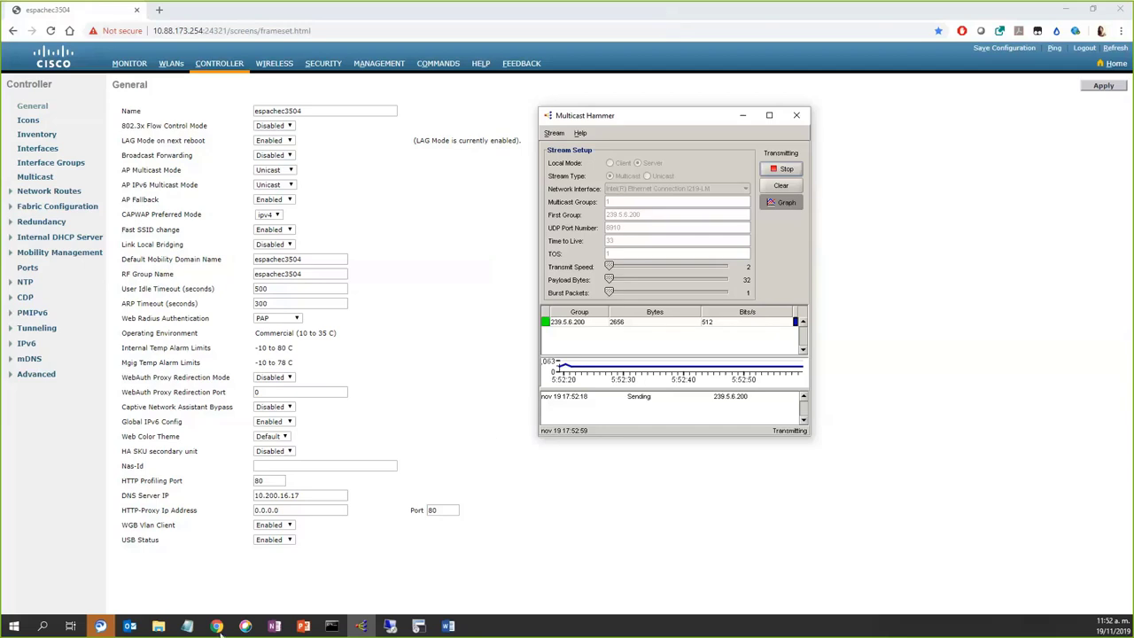
click(332, 626)
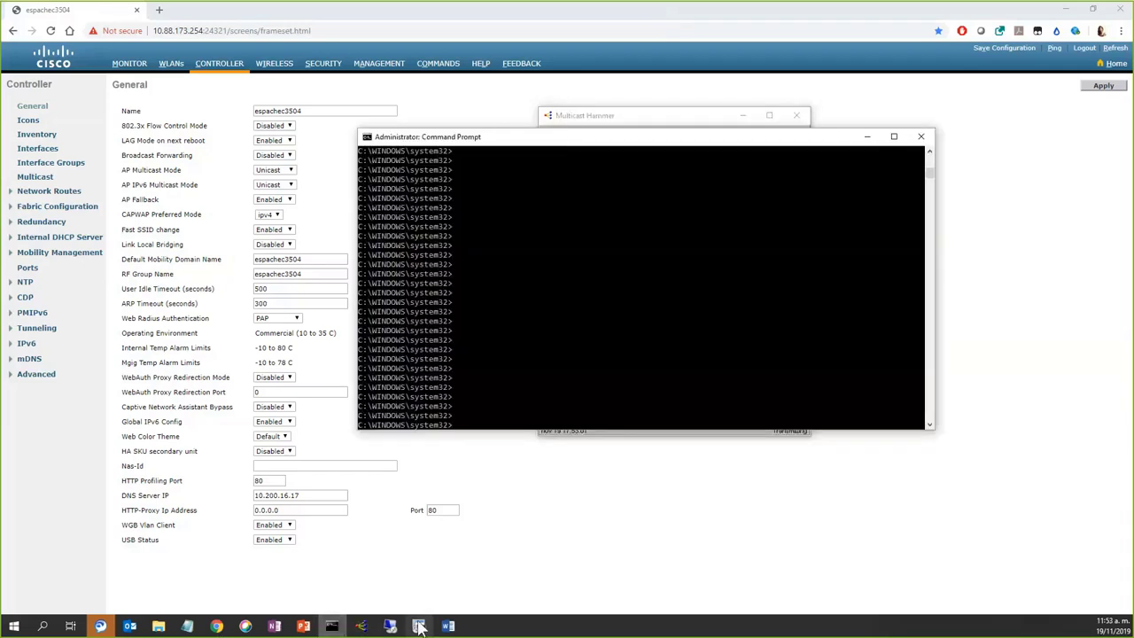
click(420, 628)
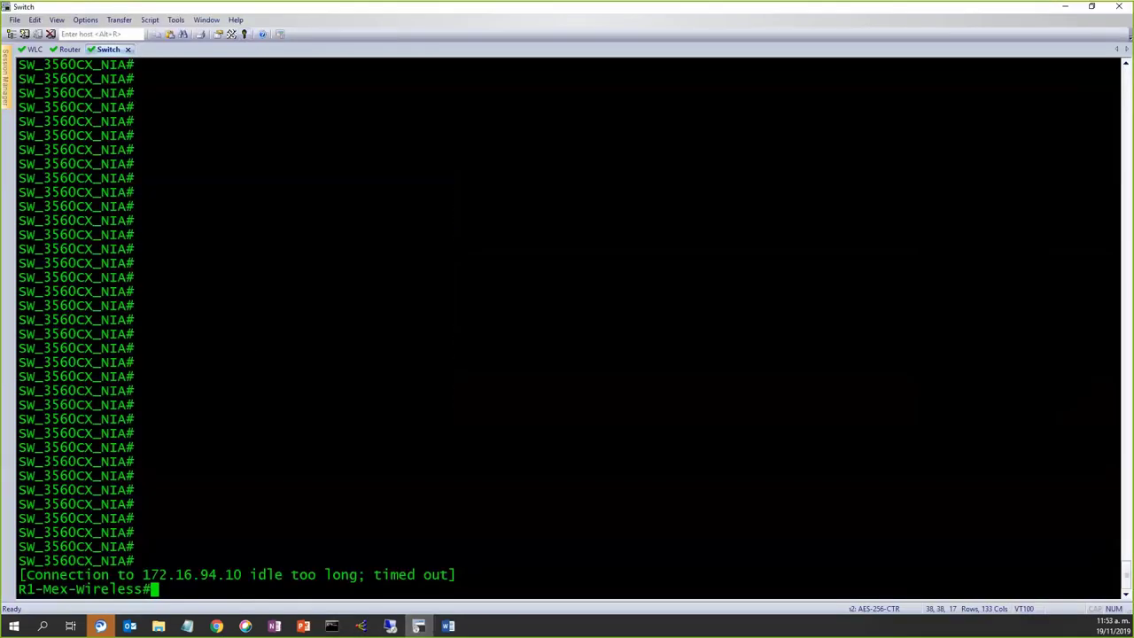
key(Up)
key(Return)
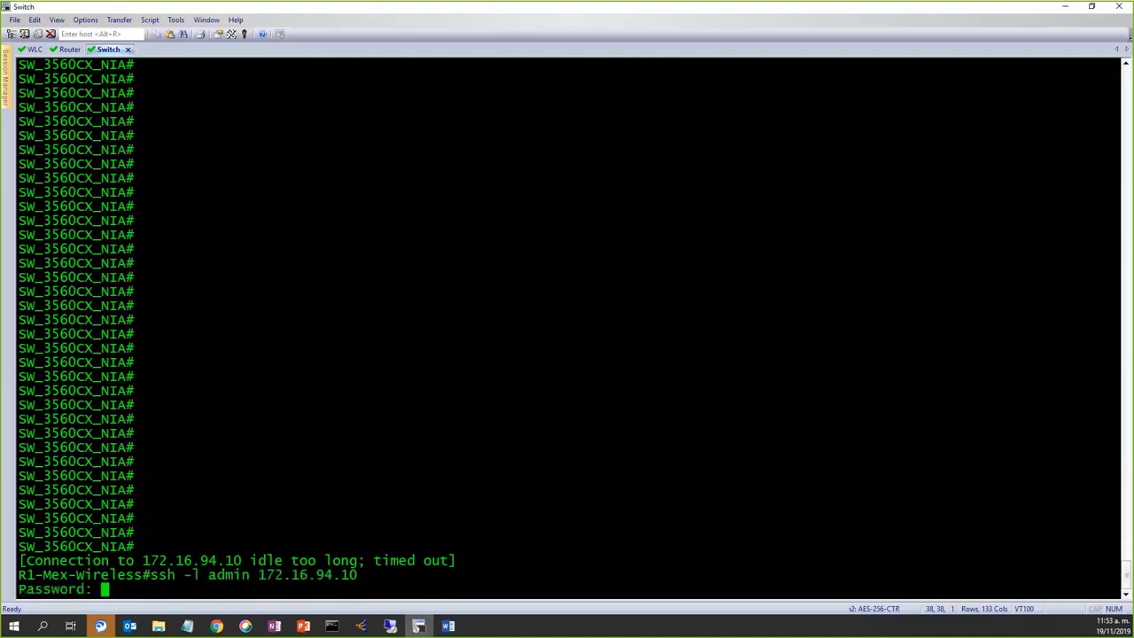
key(Return)
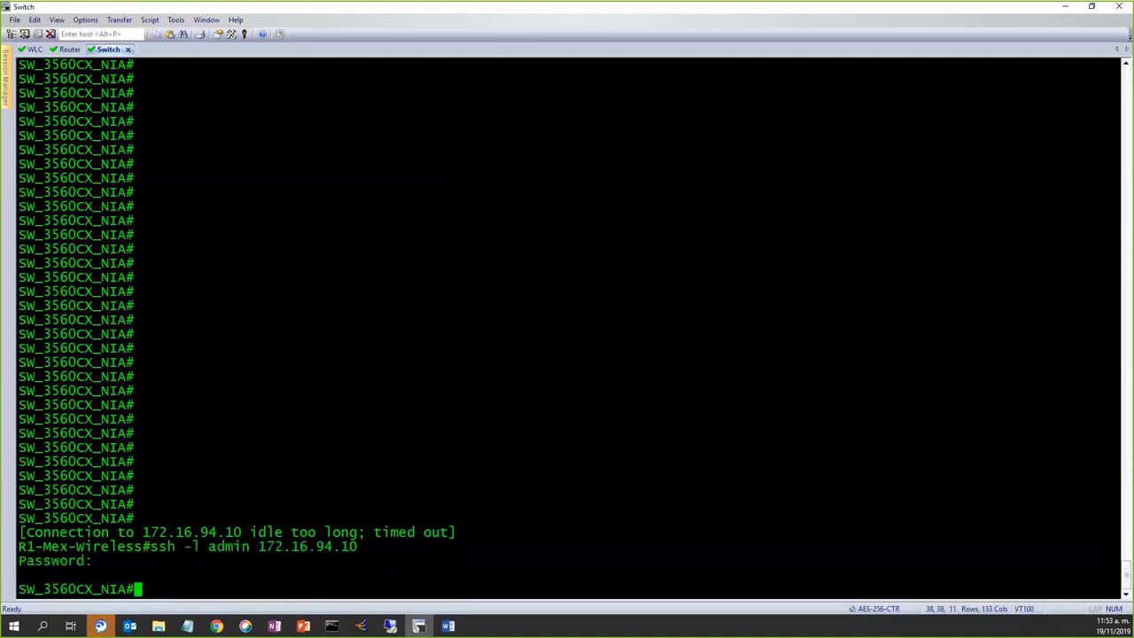
key(Return)
key(Return)
key(Return)
key(Return)
key(Return)
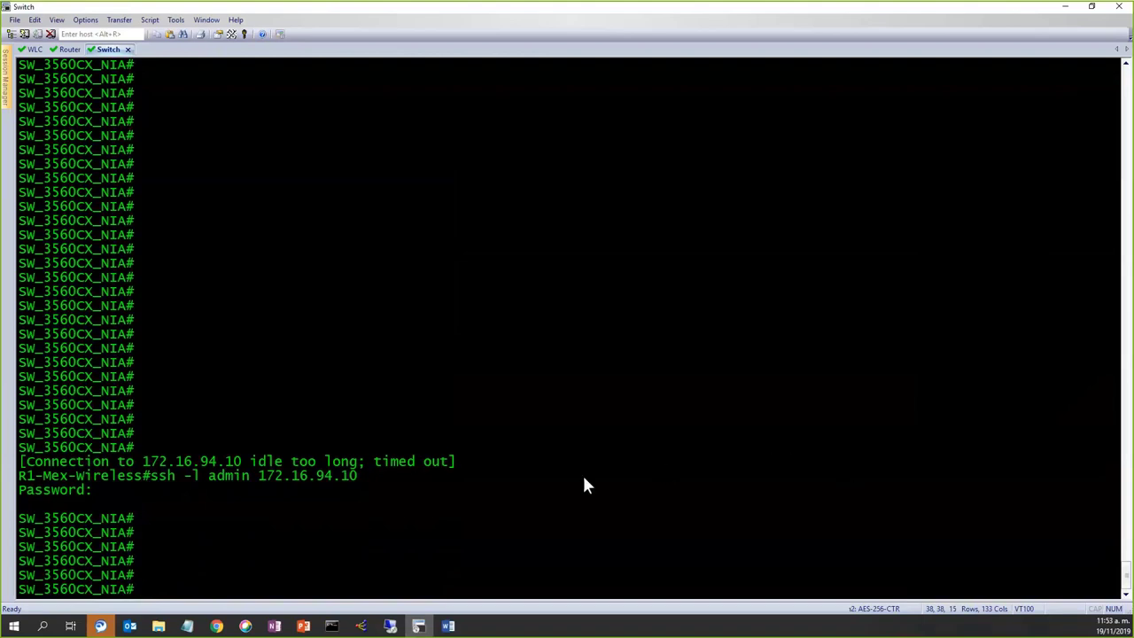
Run show ip igmp snooping group on the switch and examine the VLAN 2689 group entries
text(show ip igmp)
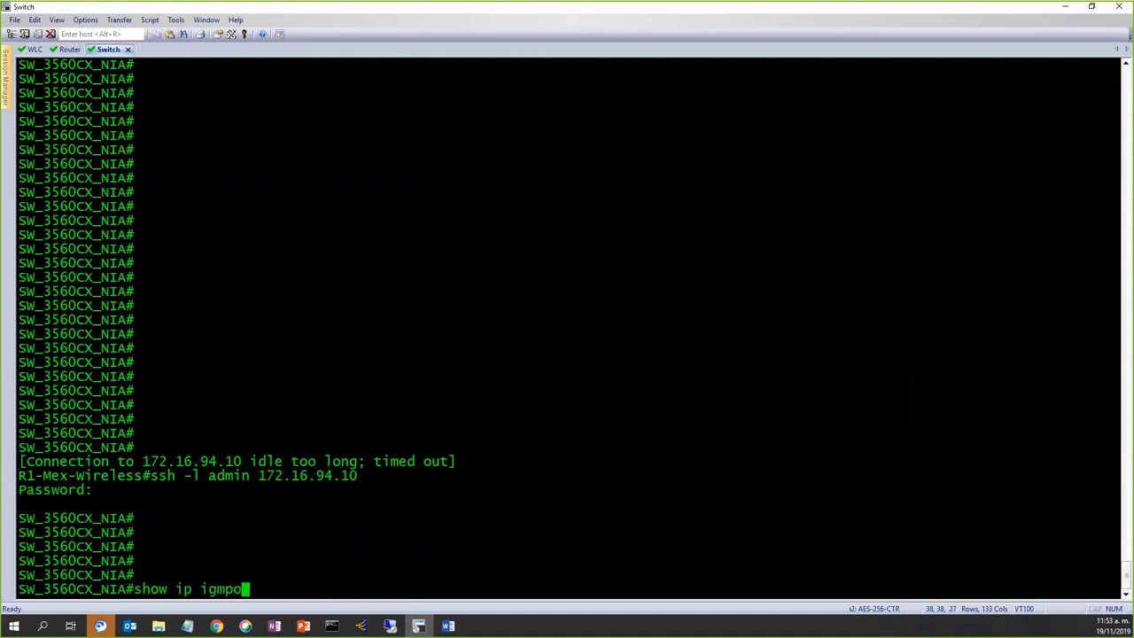
key(BackSpace)
text(snooping gro)
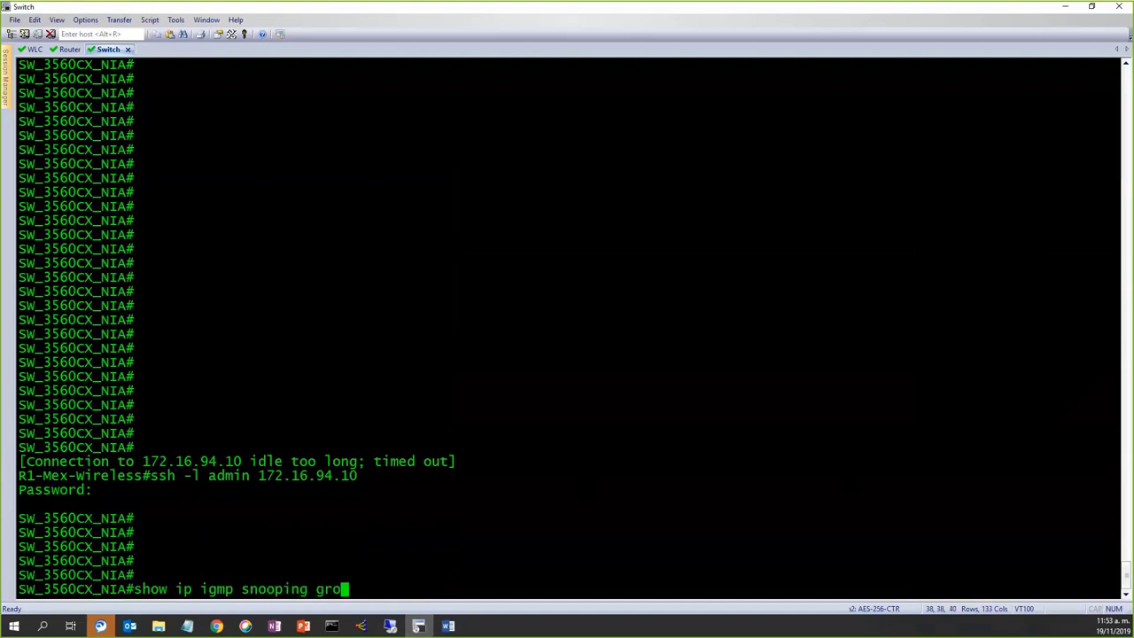
text(up)
key(Return)
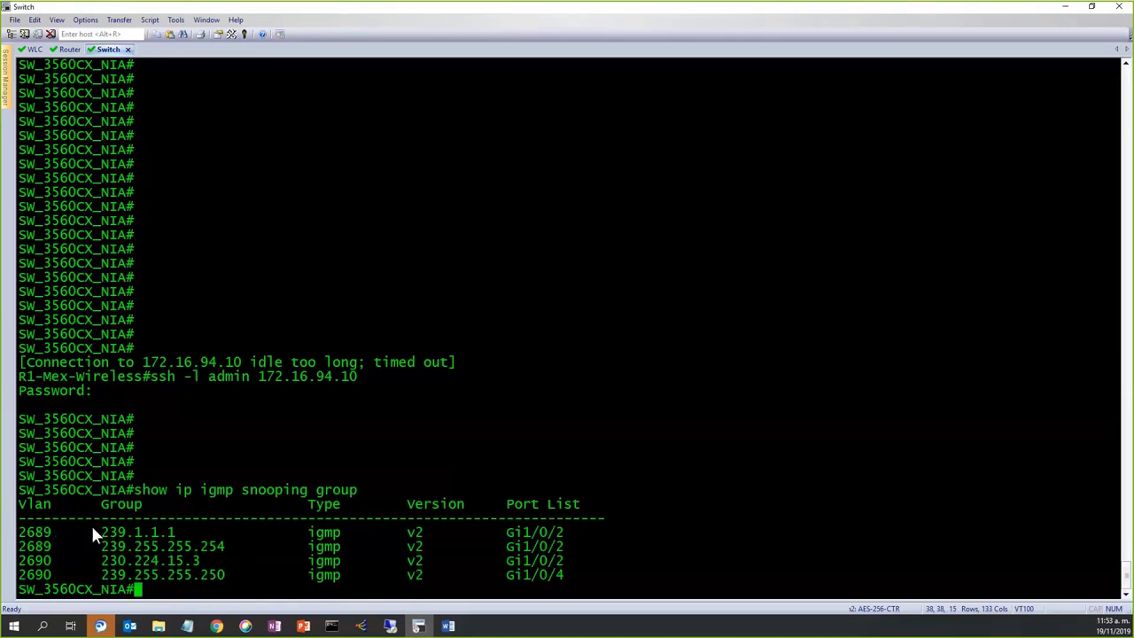
double_click(43, 544)
drag(102, 546, 222, 545)
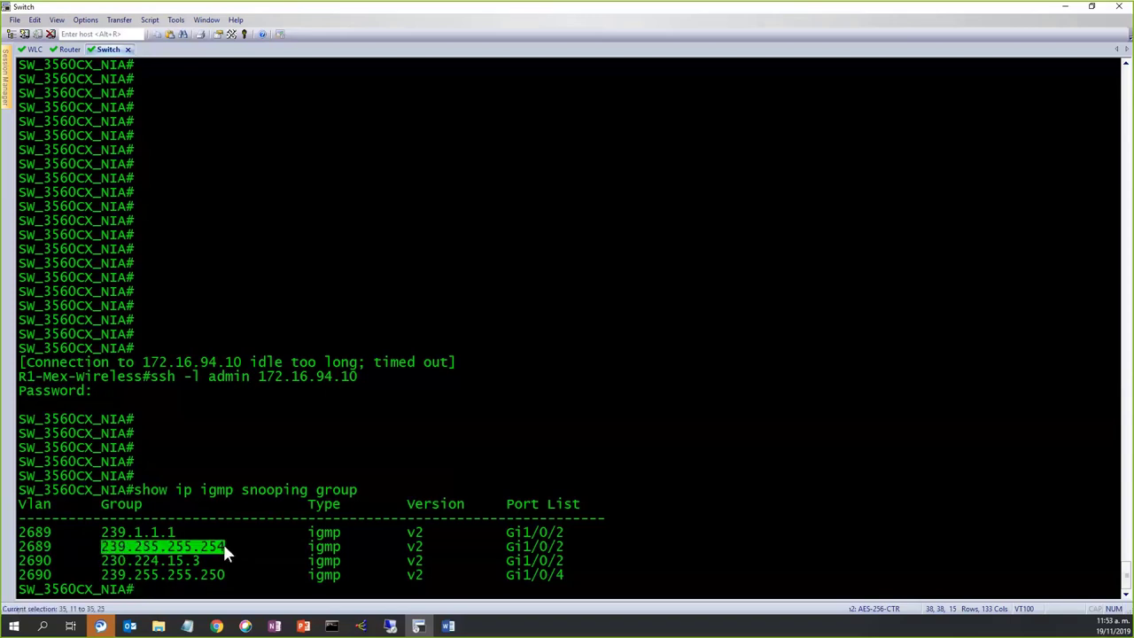
click(281, 544)
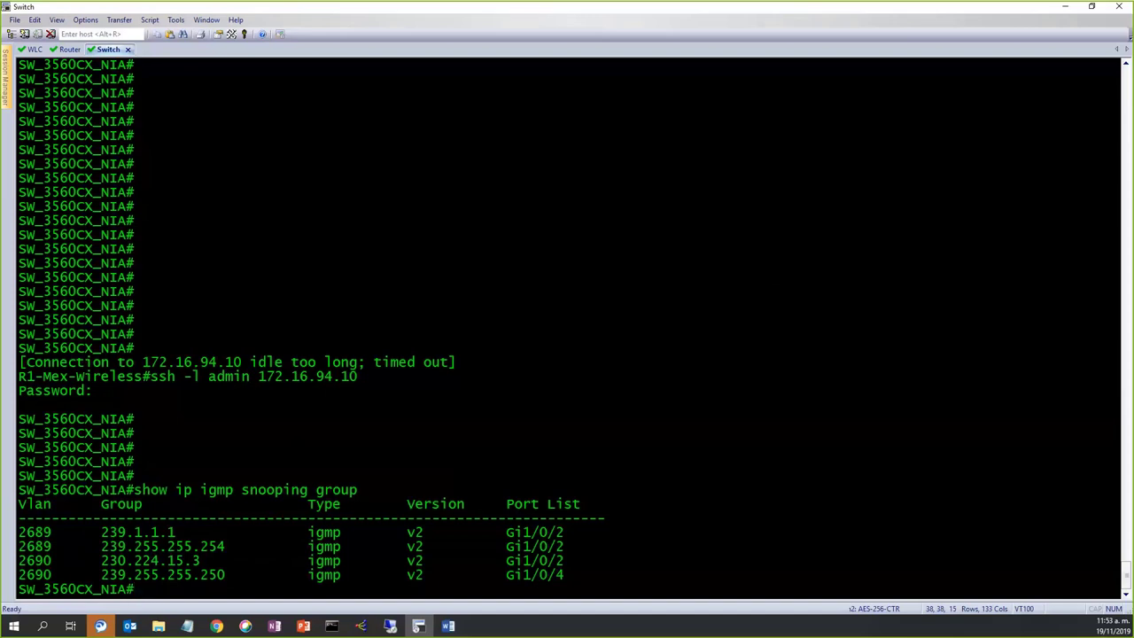
Return to the wireless controller's web interface and enable Global Multicast Mode and IGMP Snooping in its multicast settings
click(1065, 7)
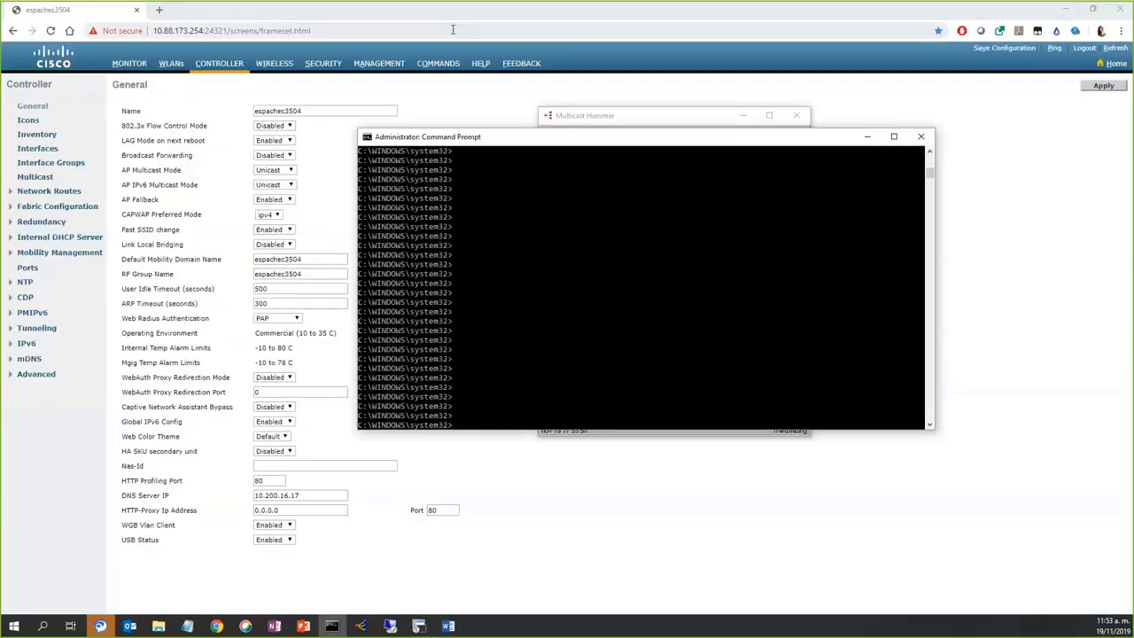
click(420, 20)
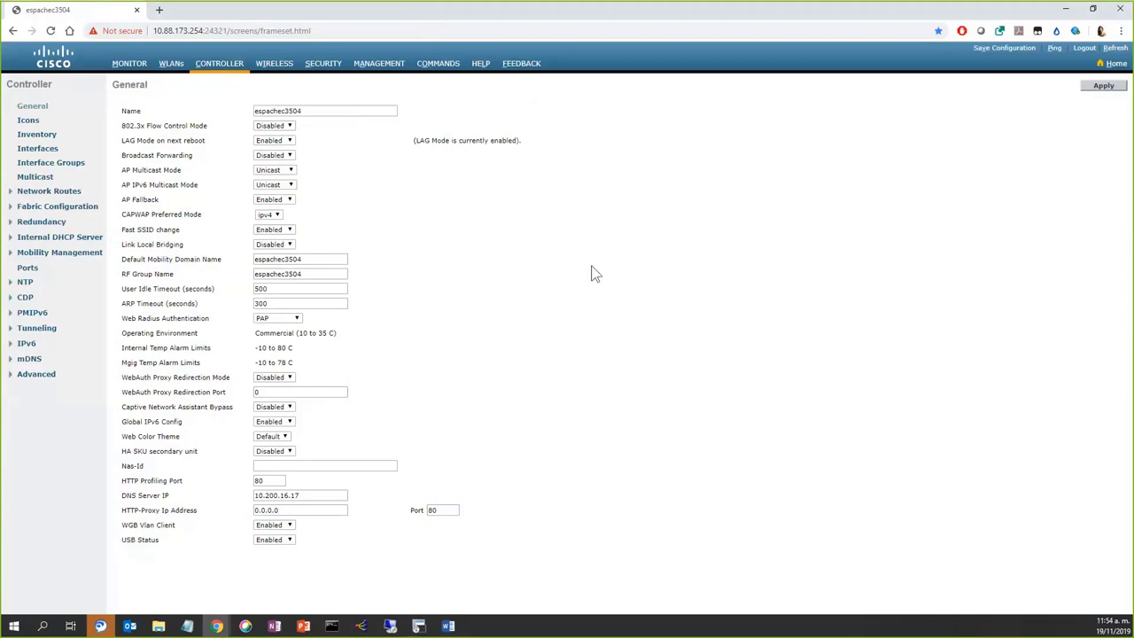
click(37, 177)
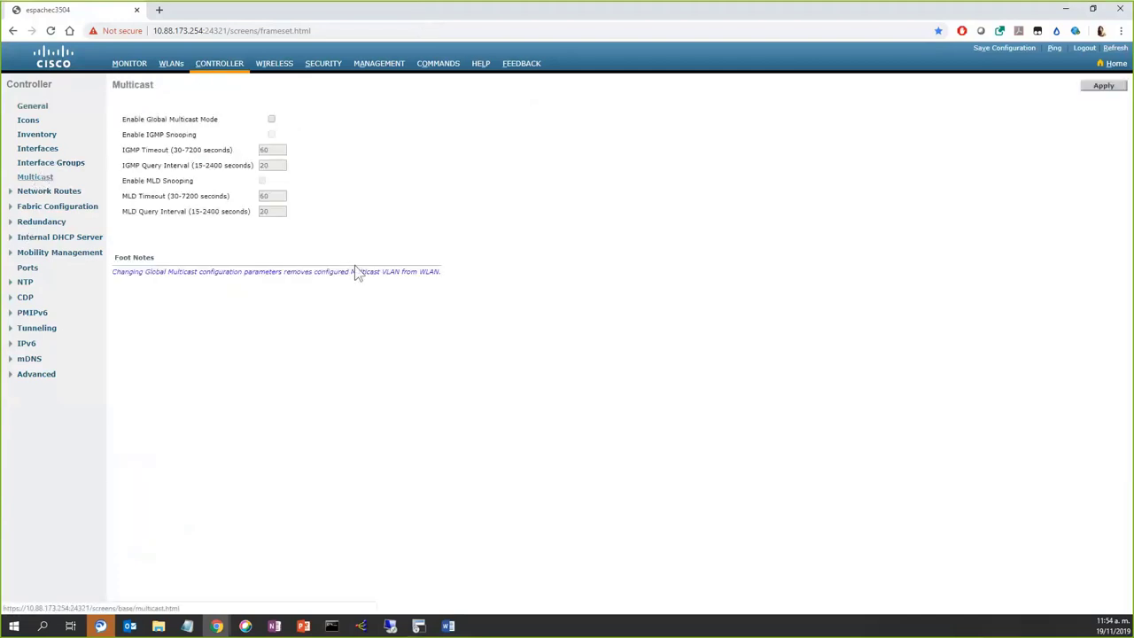
click(271, 119)
click(271, 134)
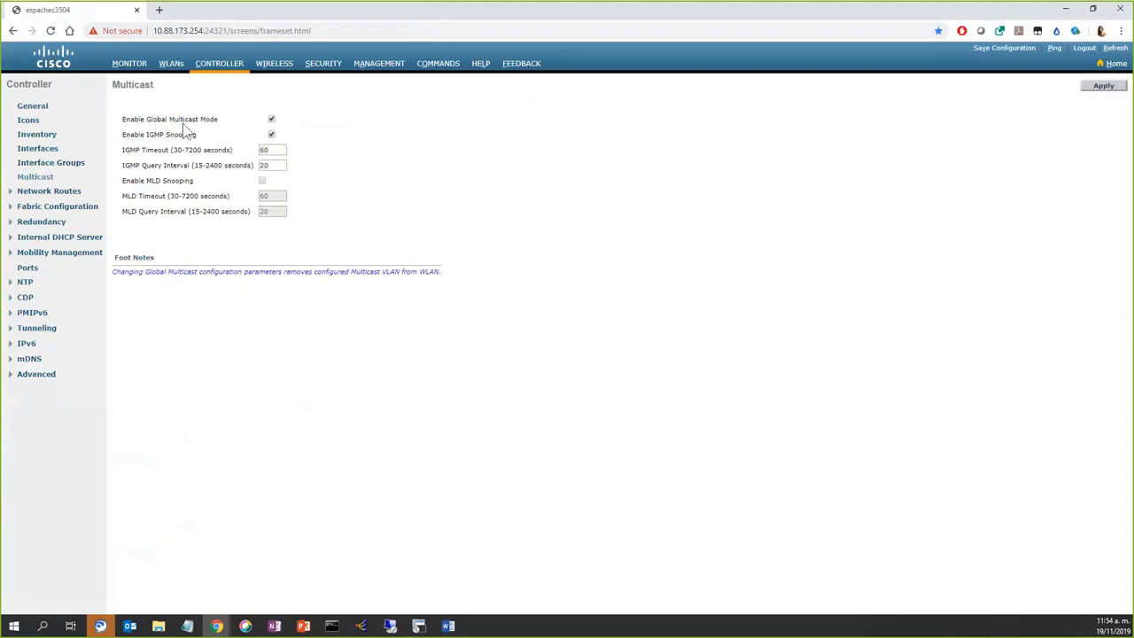
Review the two enabled multicast options, then apply them and accept removing the configured multicast VLAN from the WLAN
drag(180, 118, 198, 121)
click(118, 94)
double_click(157, 90)
drag(123, 118, 220, 119)
drag(122, 135, 199, 135)
click(609, 140)
click(1101, 86)
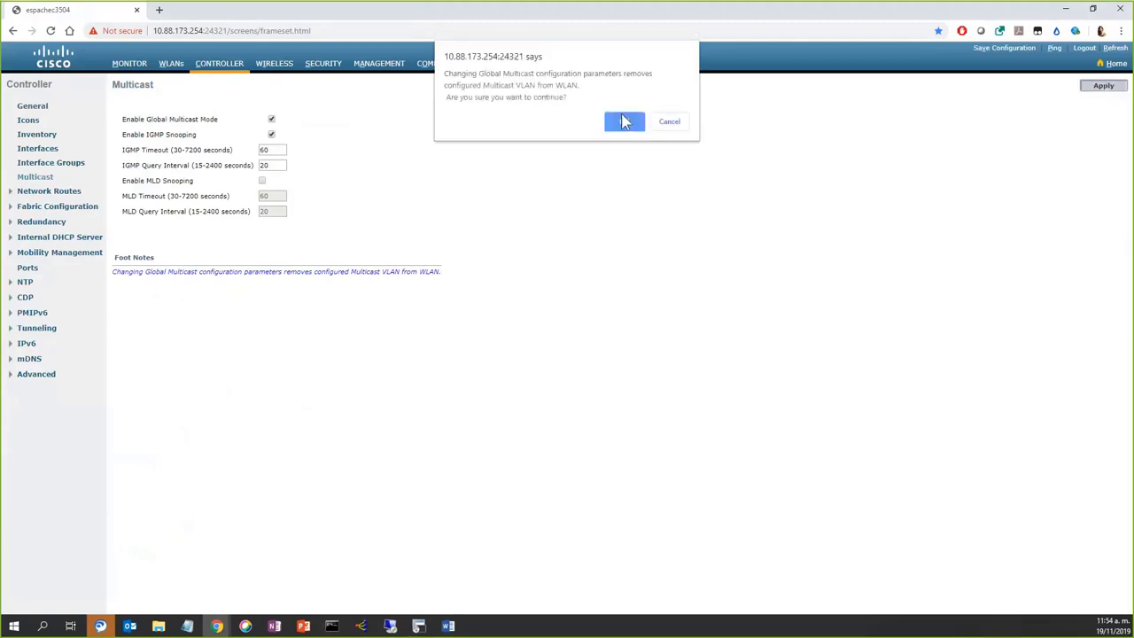
click(623, 121)
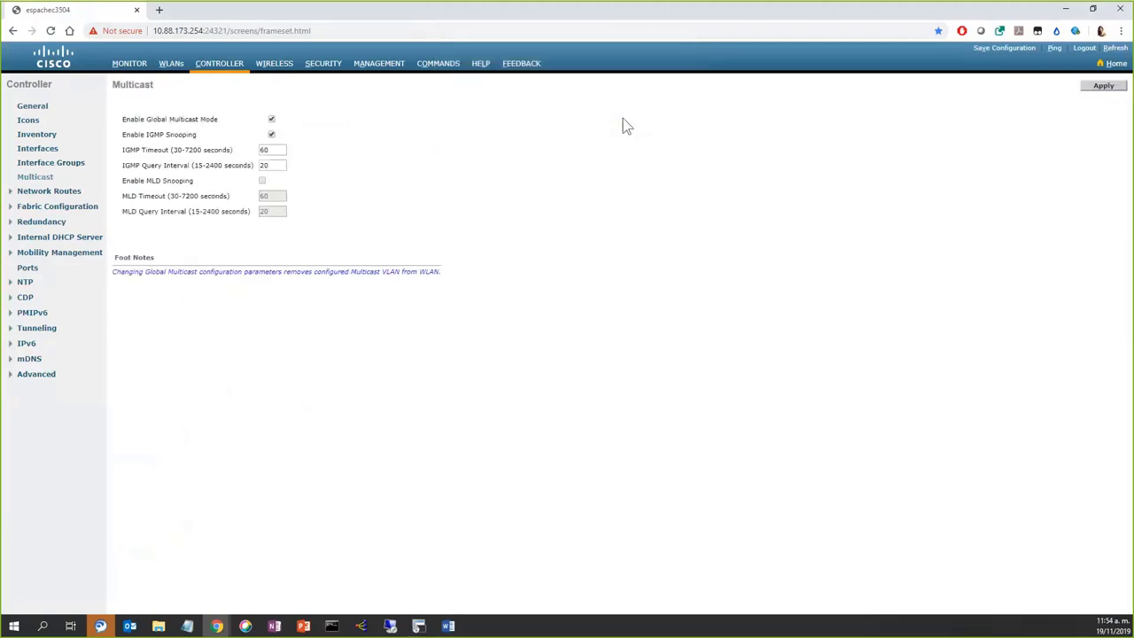
Set the controller's AP Multicast Mode to Multicast with group address 239.2.2.19 and apply the general settings
click(38, 113)
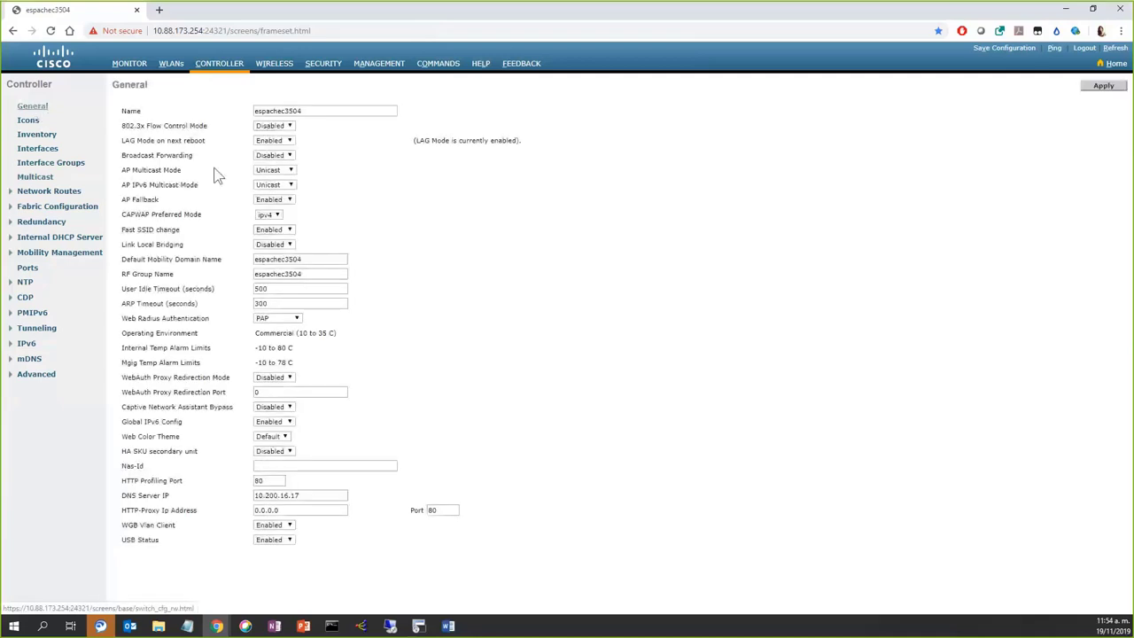
click(290, 171)
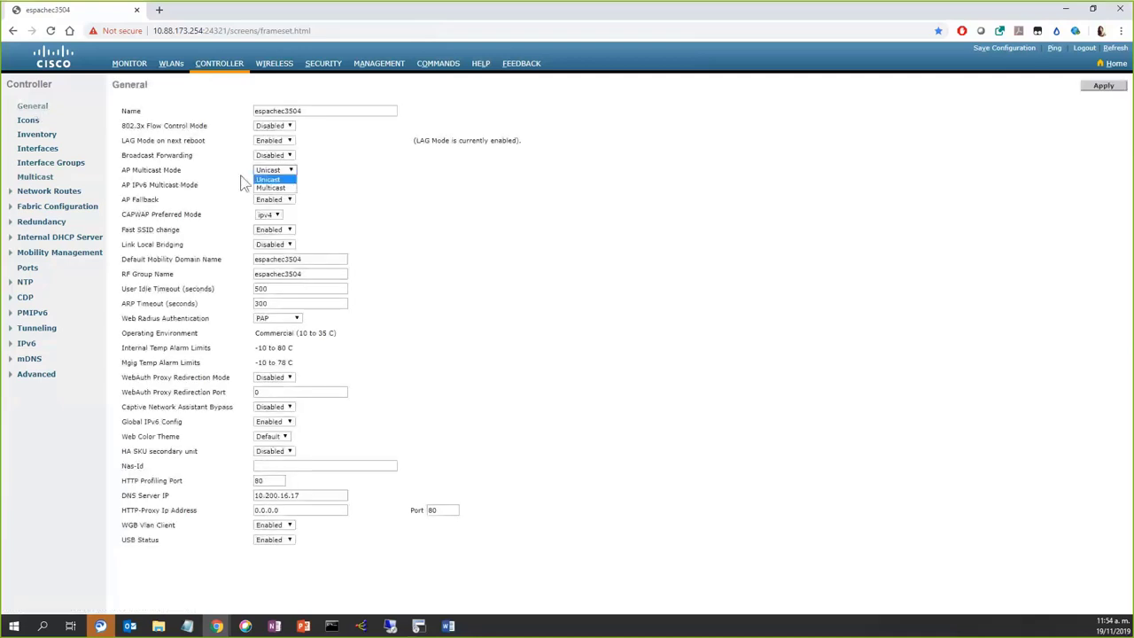
click(270, 187)
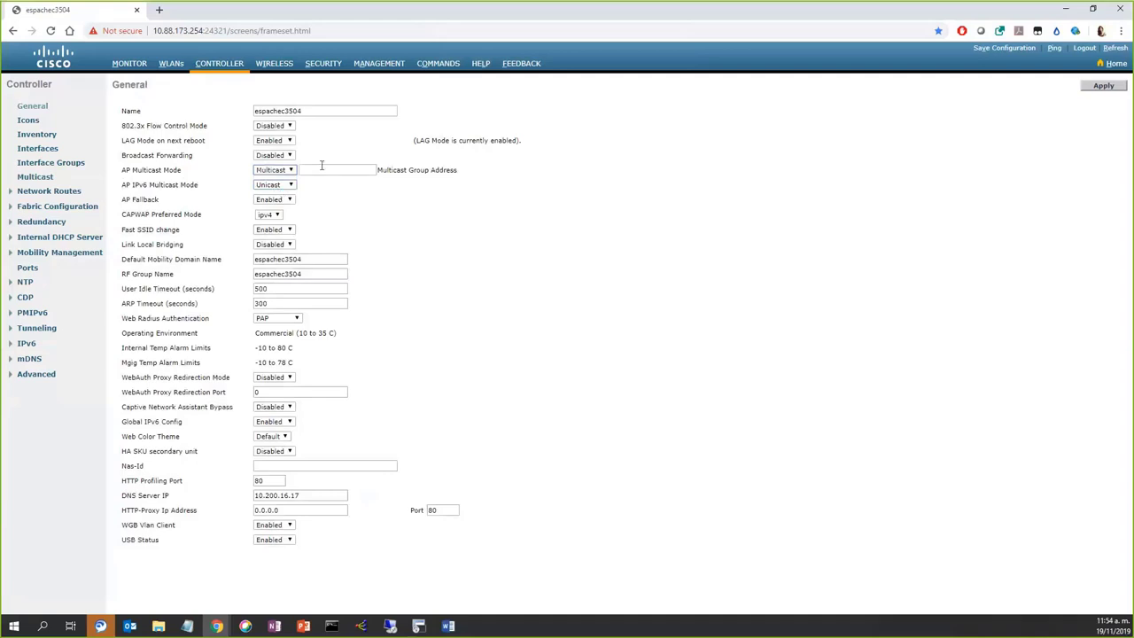
click(316, 170)
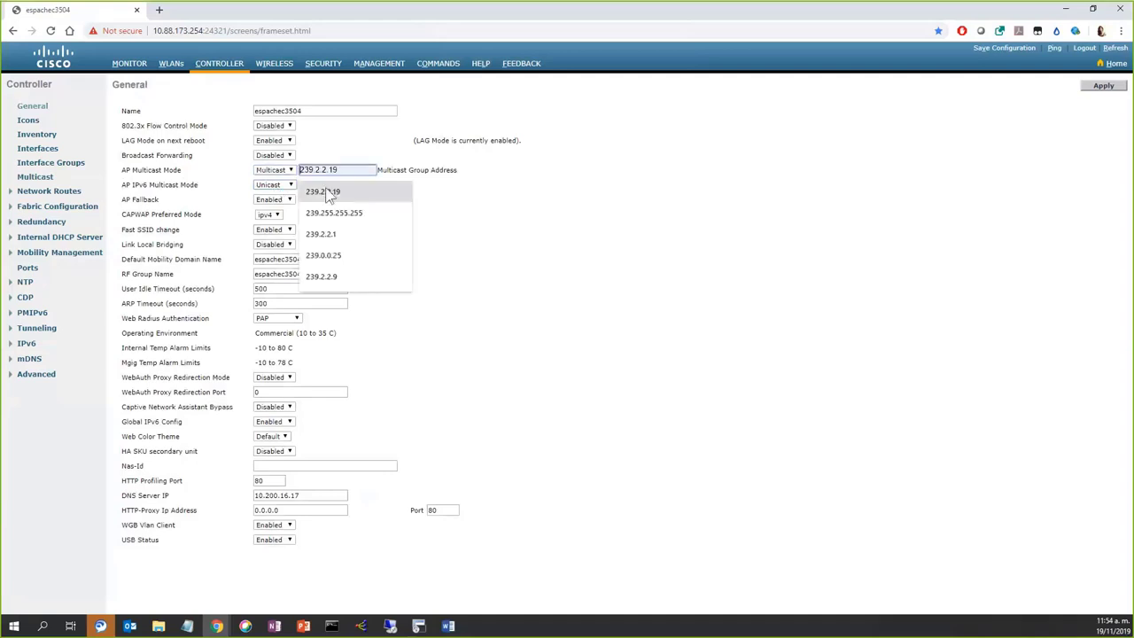
click(338, 190)
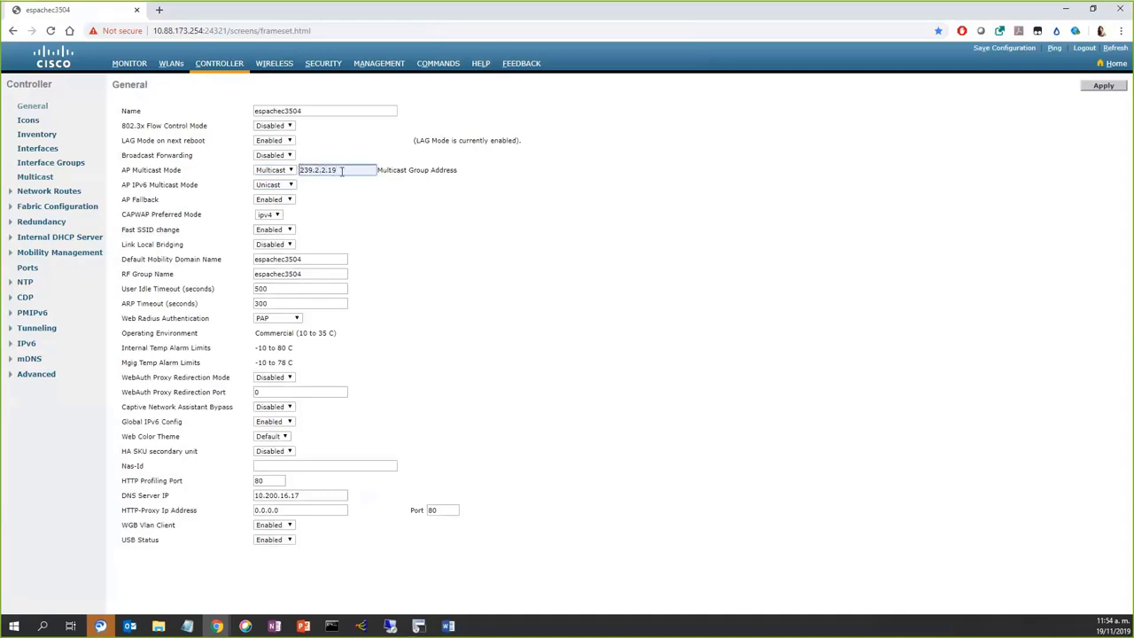
click(558, 185)
click(1101, 87)
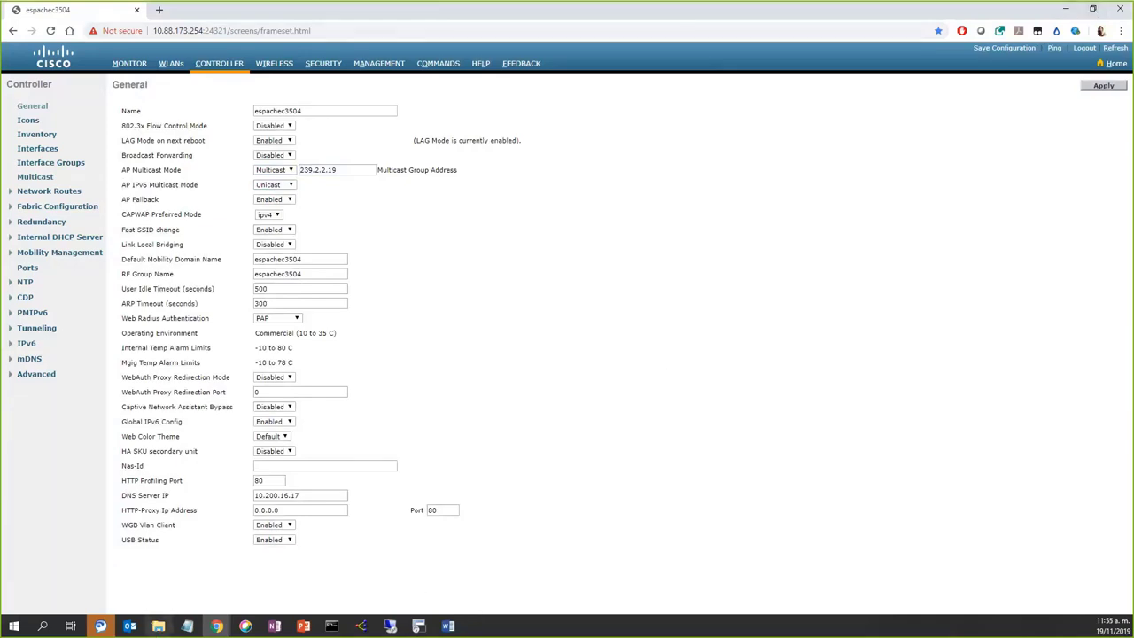
Switch from the browser to the switch's SecureCRT session and run show ip igmp snooping group again
click(1068, 12)
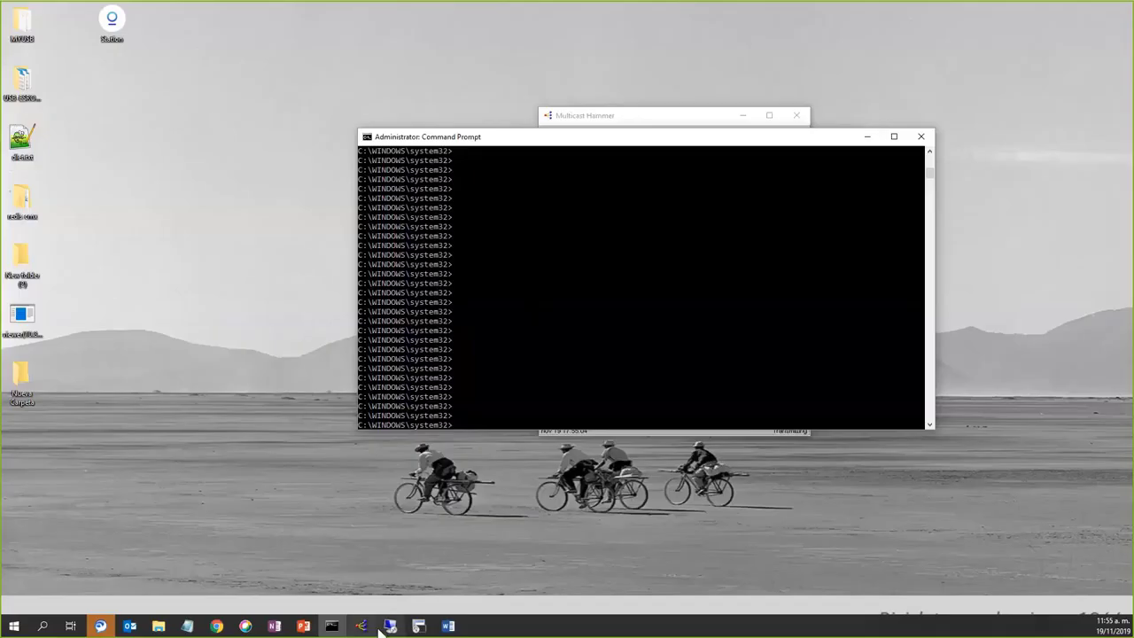
click(419, 626)
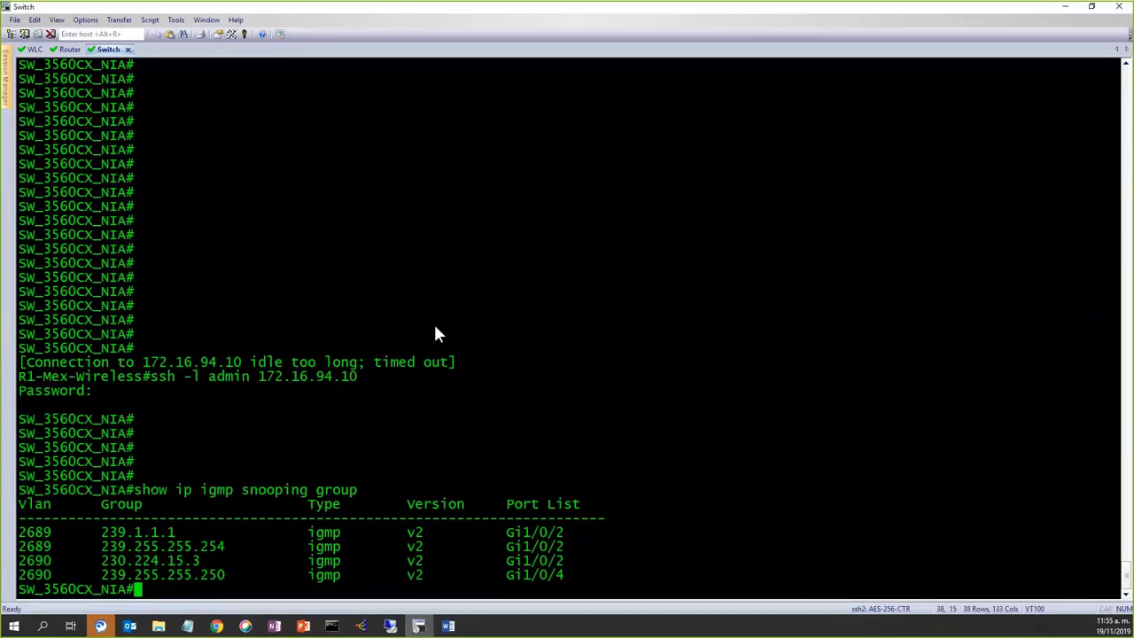
key(Up)
key(Return)
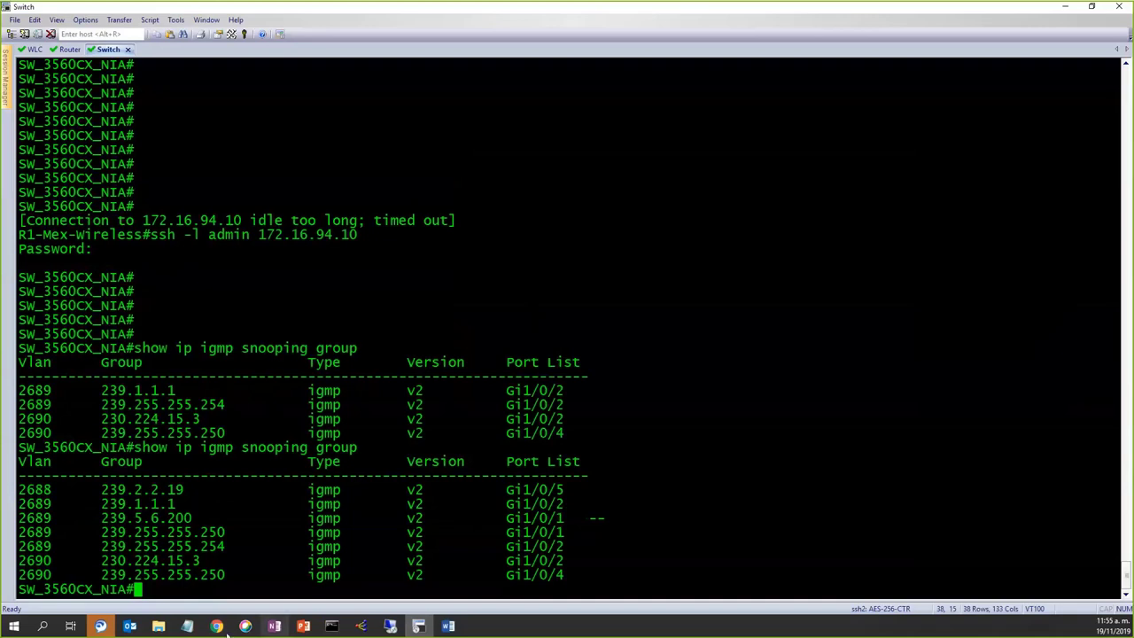
Examine the VLAN, group address and port of the 239.2.2.19 entry in the switch's IGMP snooping table
drag(209, 489, 30, 493)
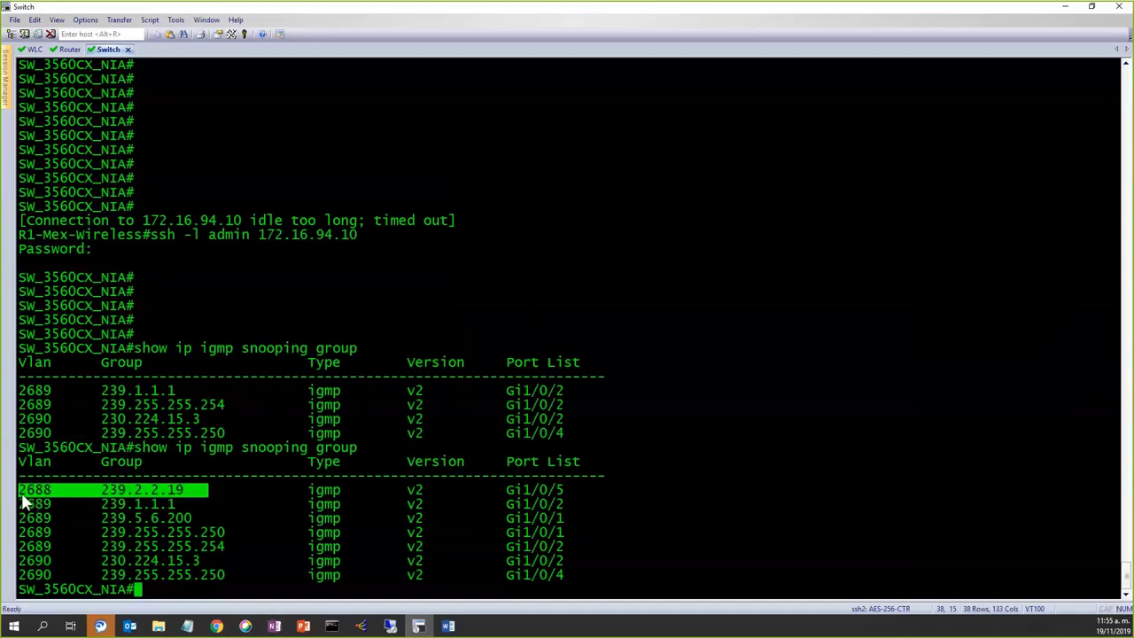
click(113, 494)
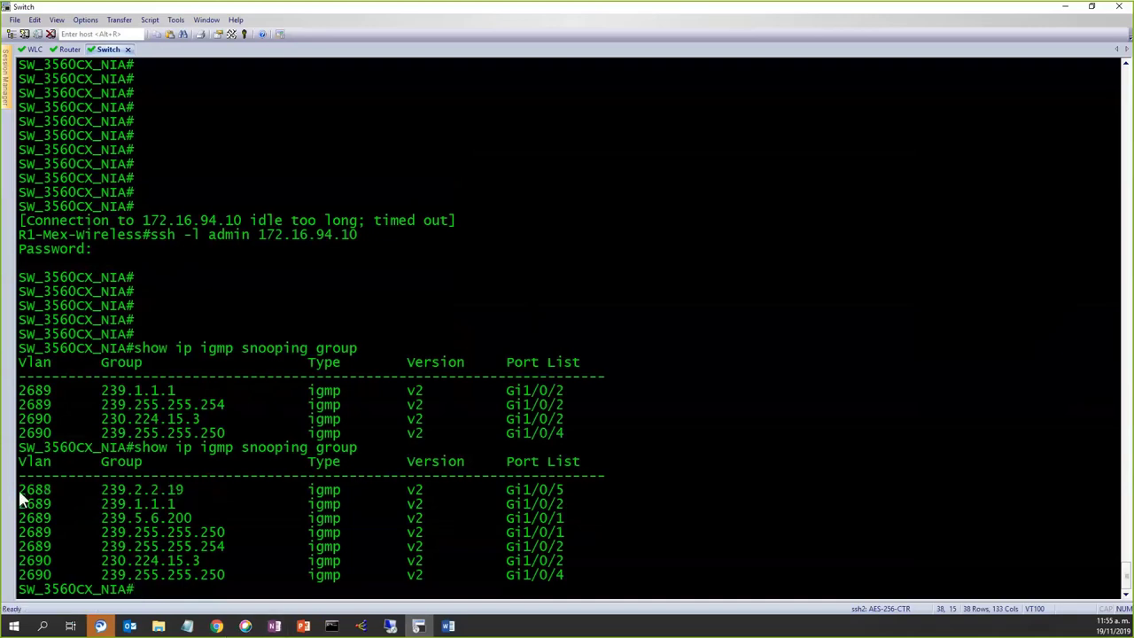
double_click(39, 493)
click(117, 503)
drag(101, 488, 191, 487)
click(125, 502)
drag(101, 489, 191, 487)
click(111, 488)
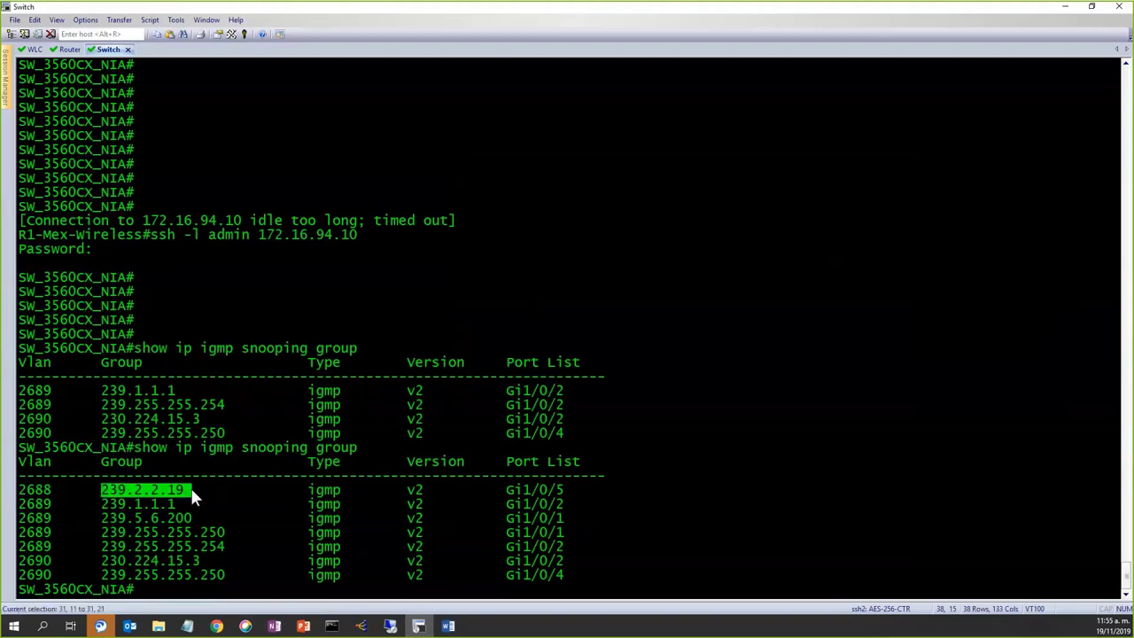
click(568, 493)
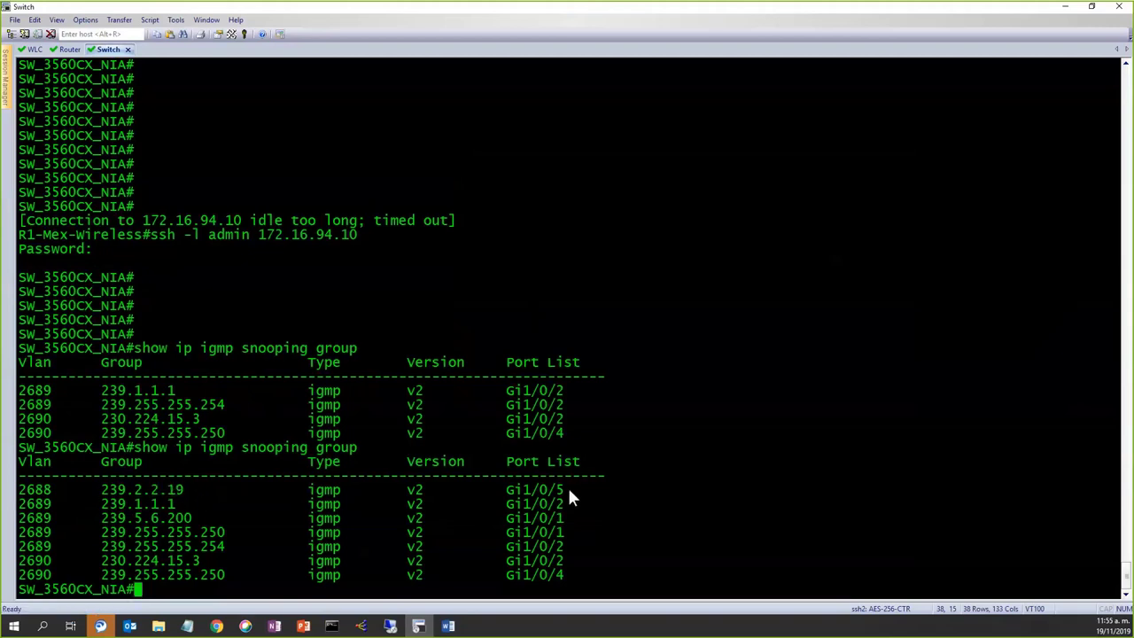
drag(567, 485, 502, 488)
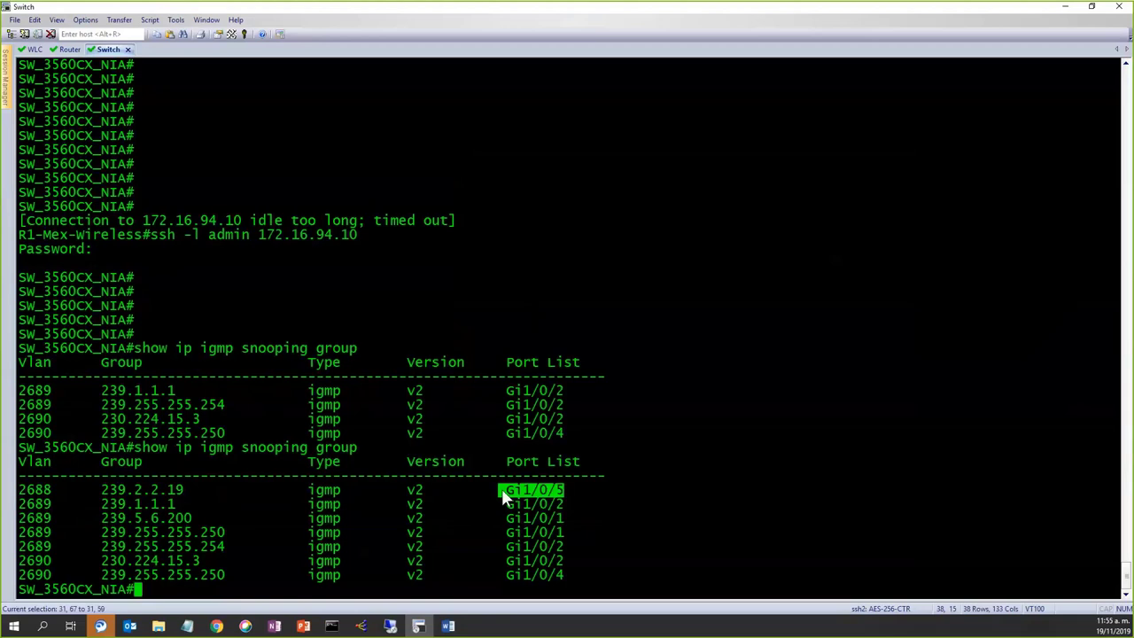
drag(181, 488, 105, 492)
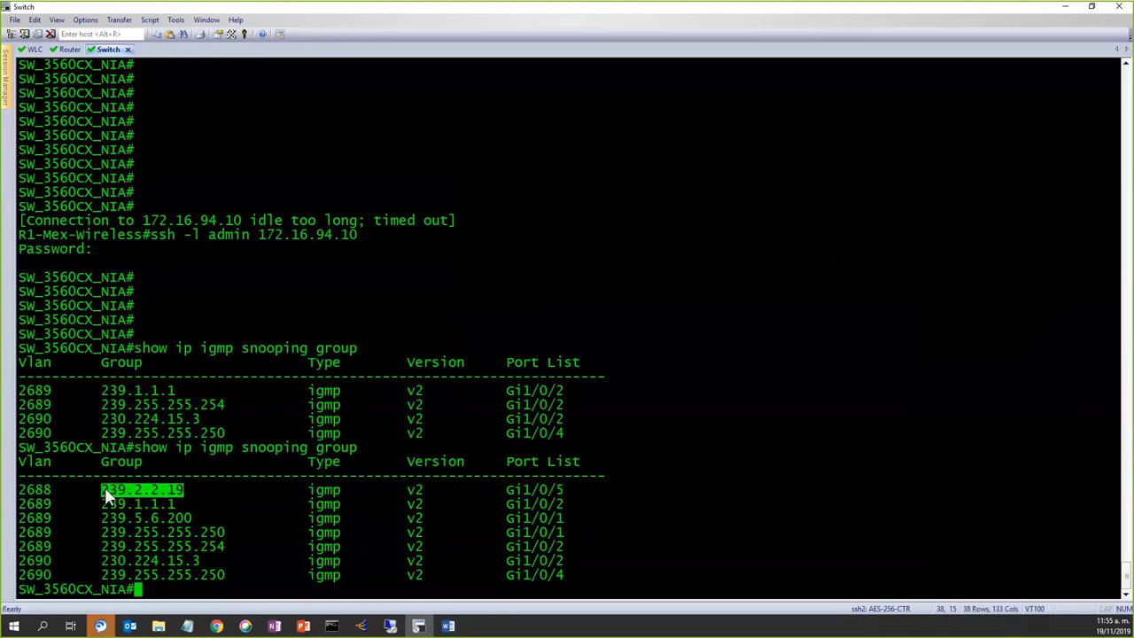
click(85, 486)
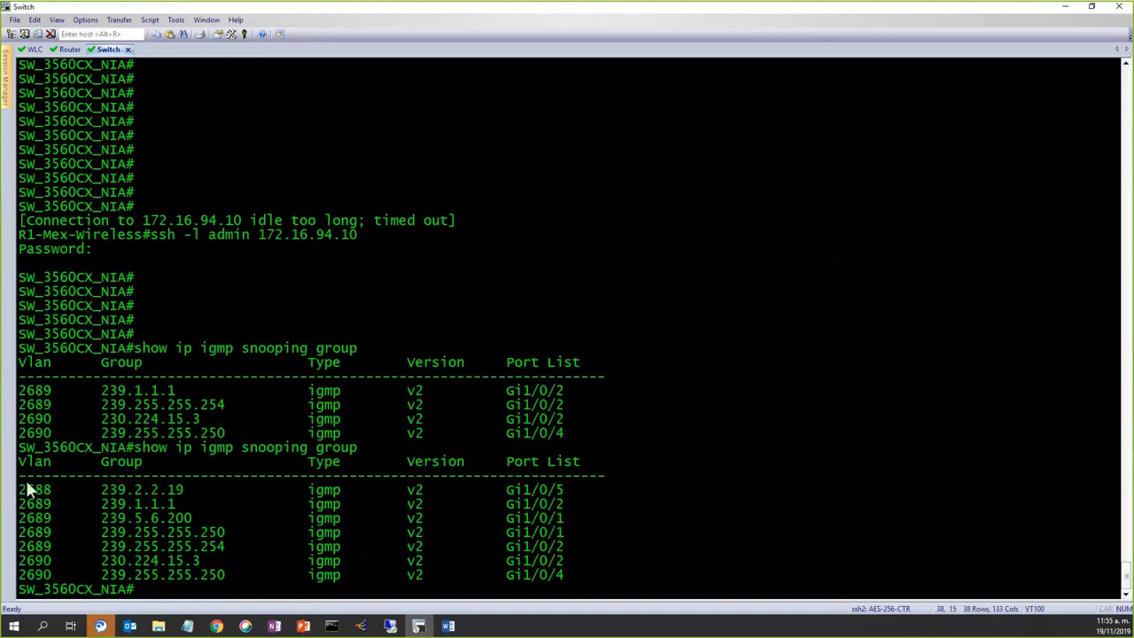
triple_click(585, 490)
click(591, 490)
drag(613, 490, 19, 491)
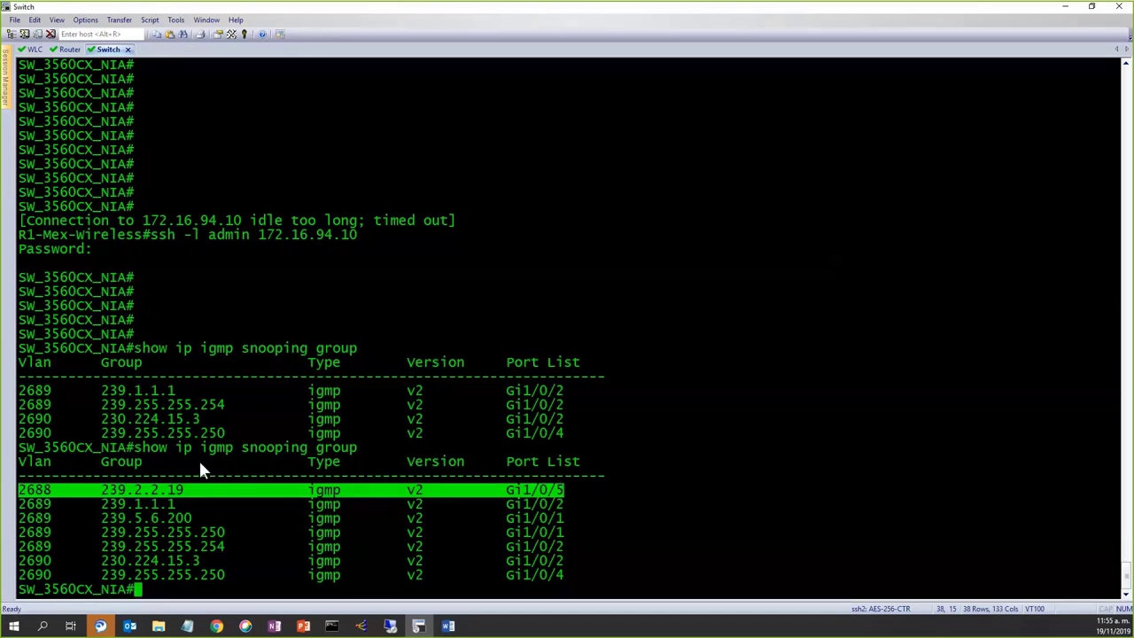
In the router session, run show ip igmp membership 239.2.2.19 to check for members of the AP multicast group
click(70, 49)
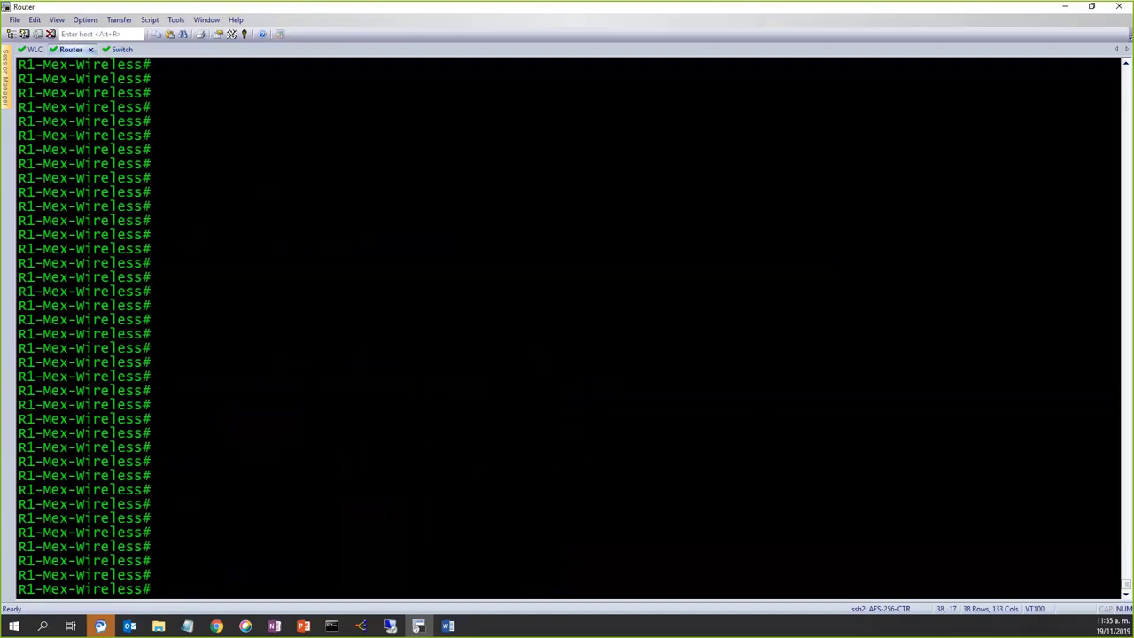
text(show ip igmp)
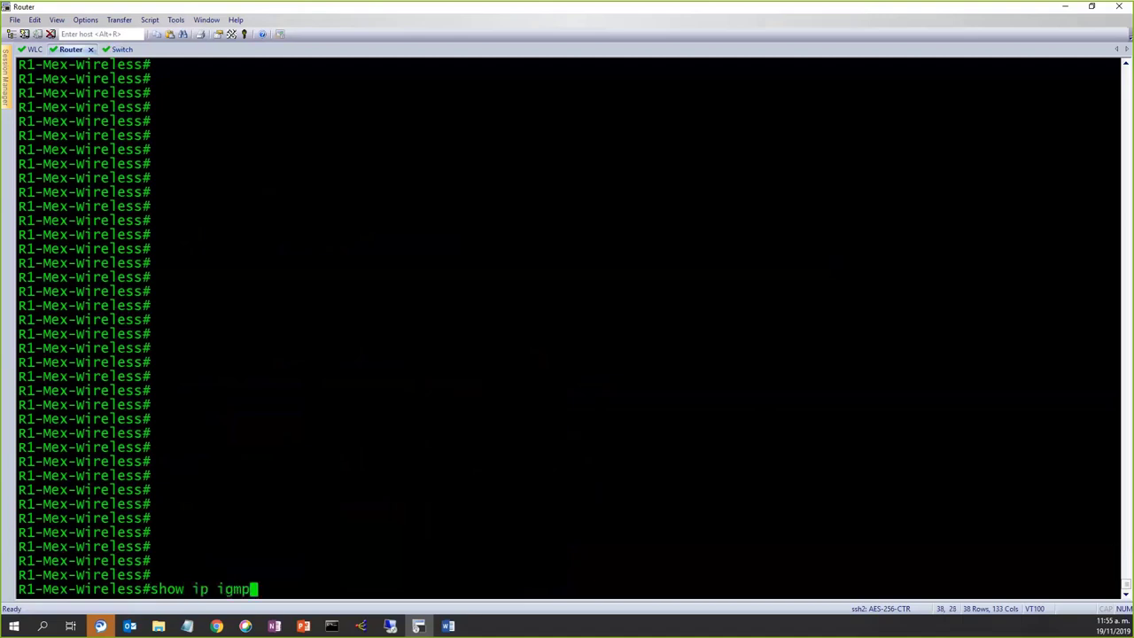
key(BackSpace)
key(BackSpace)
key(BackSpace)
key(BackSpace)
text(igmo s)
key(BackSpace)
key(BackSpace)
key(BackSpace)
key(BackSpace)
text(mp mem)
key(Tab)
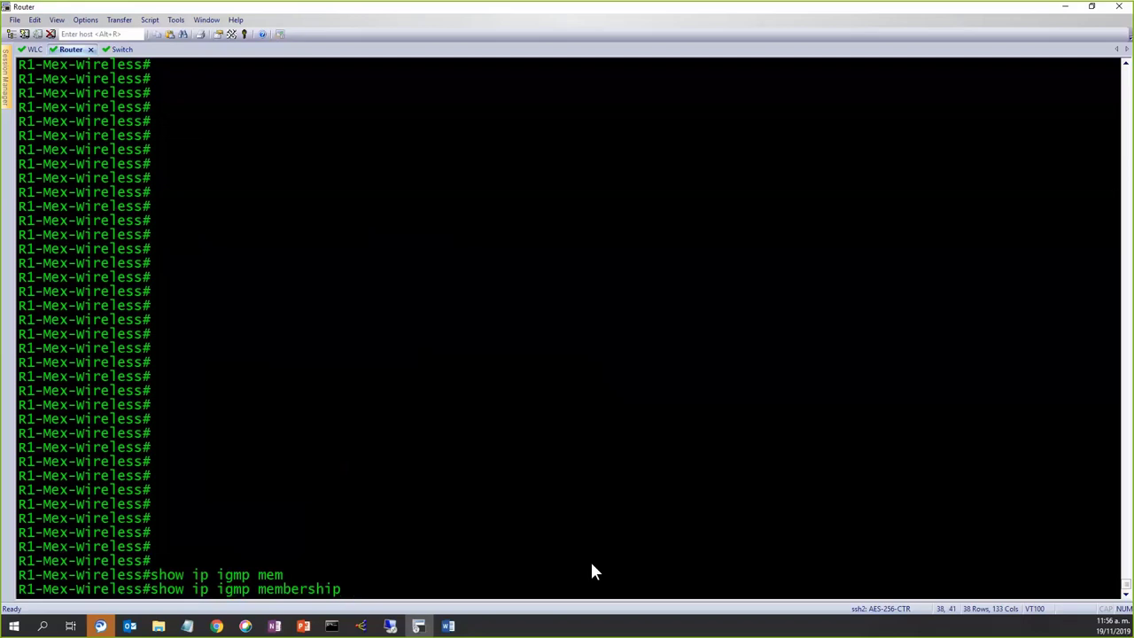
text(239.)
text(2.2.19)
key(Return)
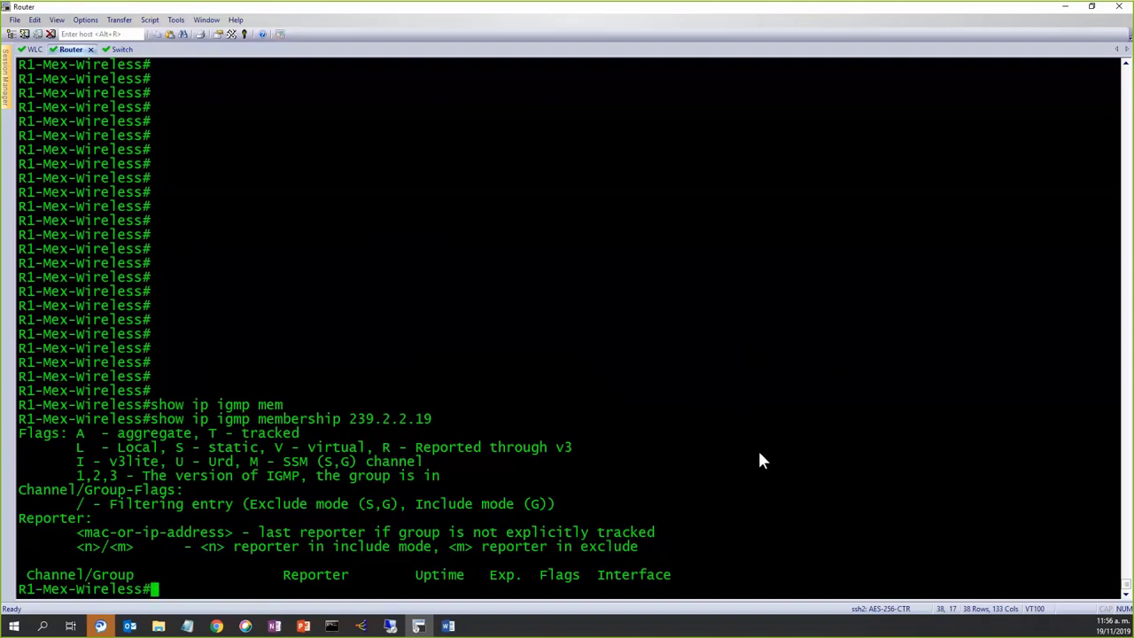
Return to the switch session, run show ip igmp snooping mrouter and examine the multicast router ports listed per VLAN
click(108, 50)
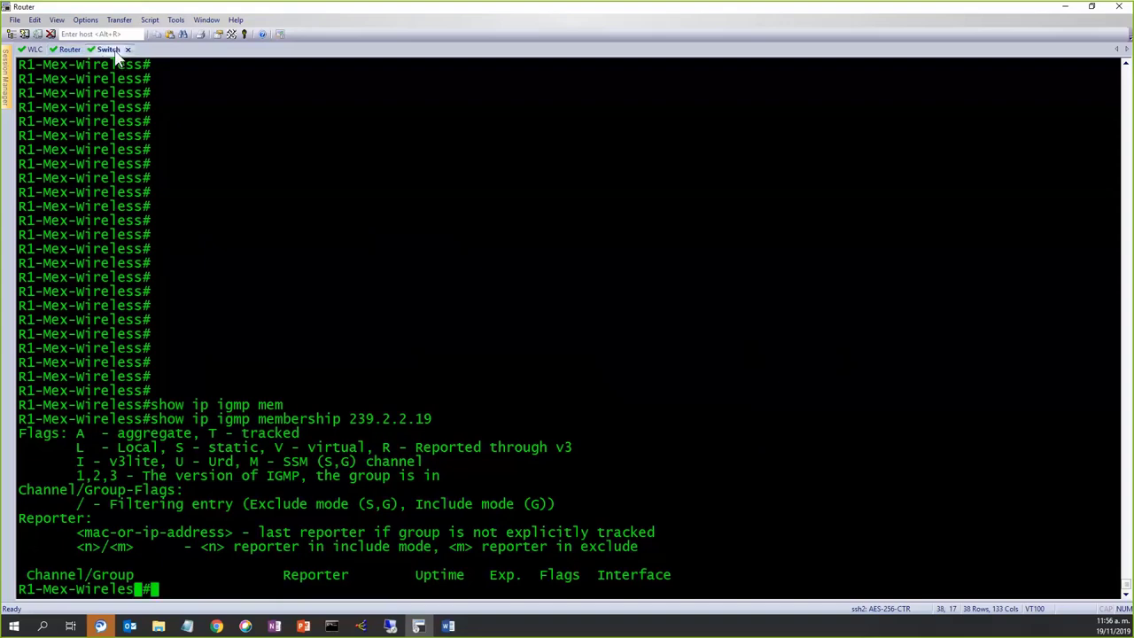
key(Return)
key(Return)
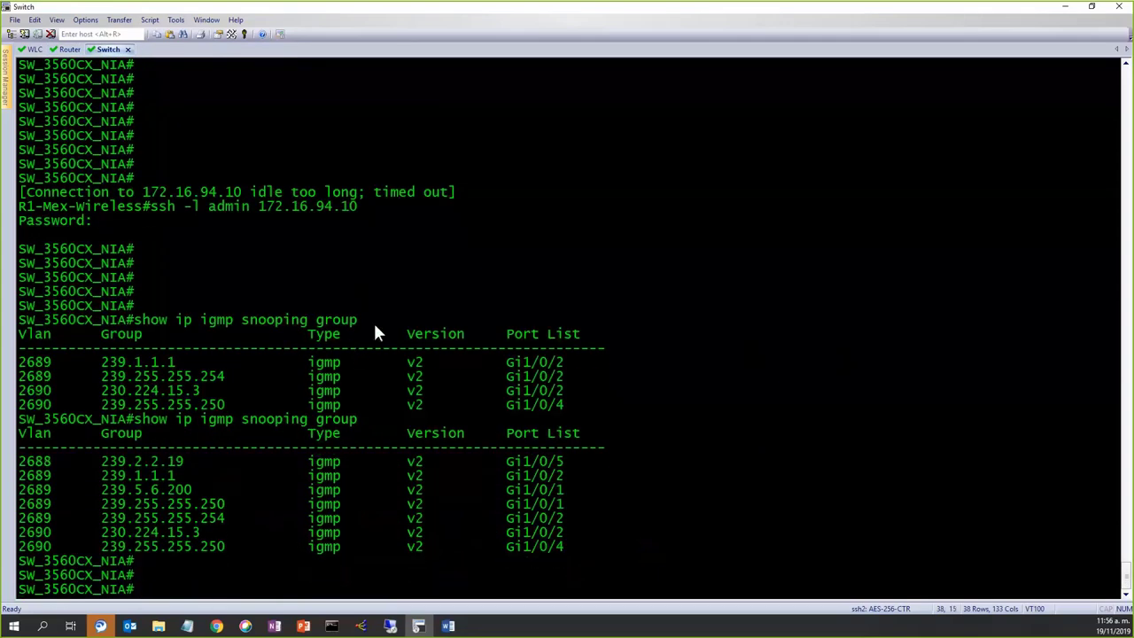
text(show io igmp )
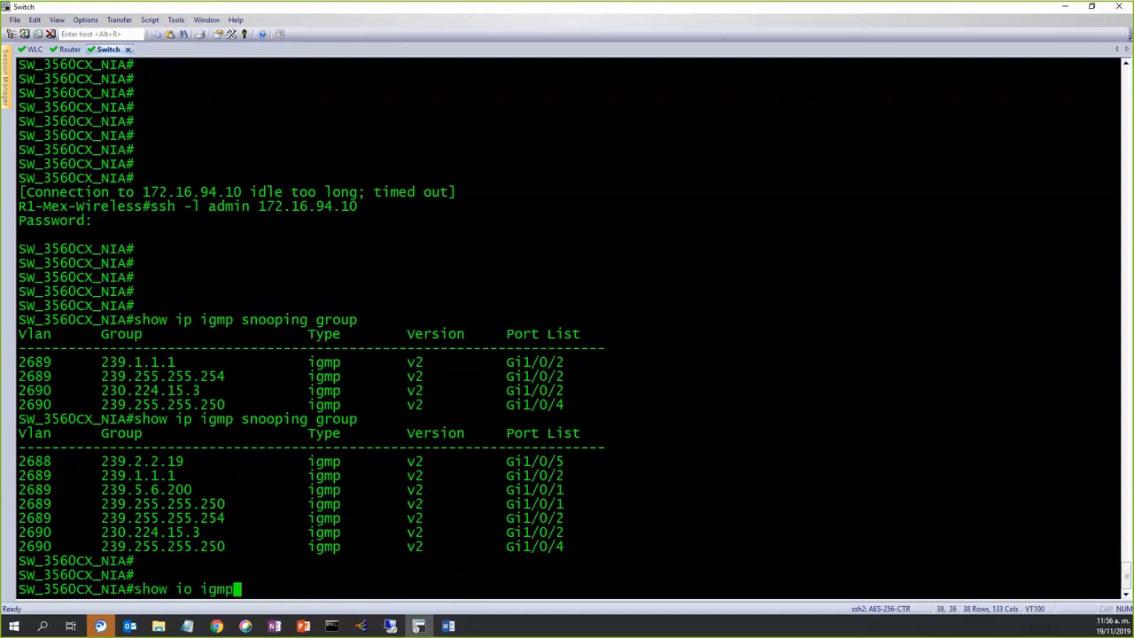
text(sno)
key(Tab)
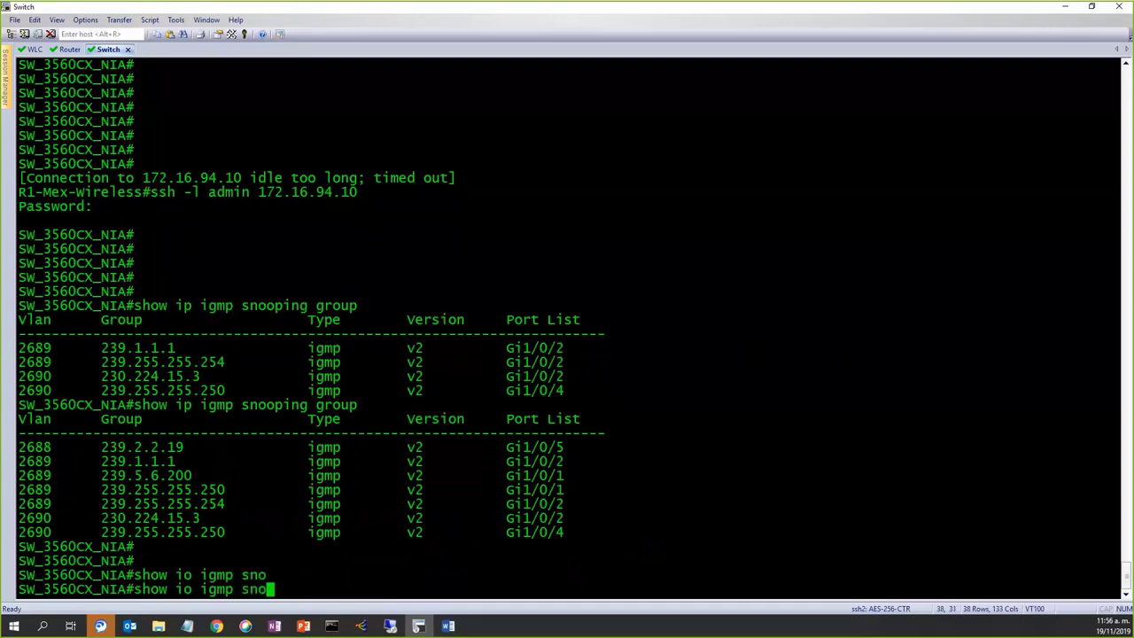
key(Left)
key(Left)
key(Left)
key(Left)
key(Left)
key(Left)
key(Left)
key(Left)
key(Left)
key(BackSpace)
text(p)
key(End)
text(oping mro)
key(Tab)
key(Return)
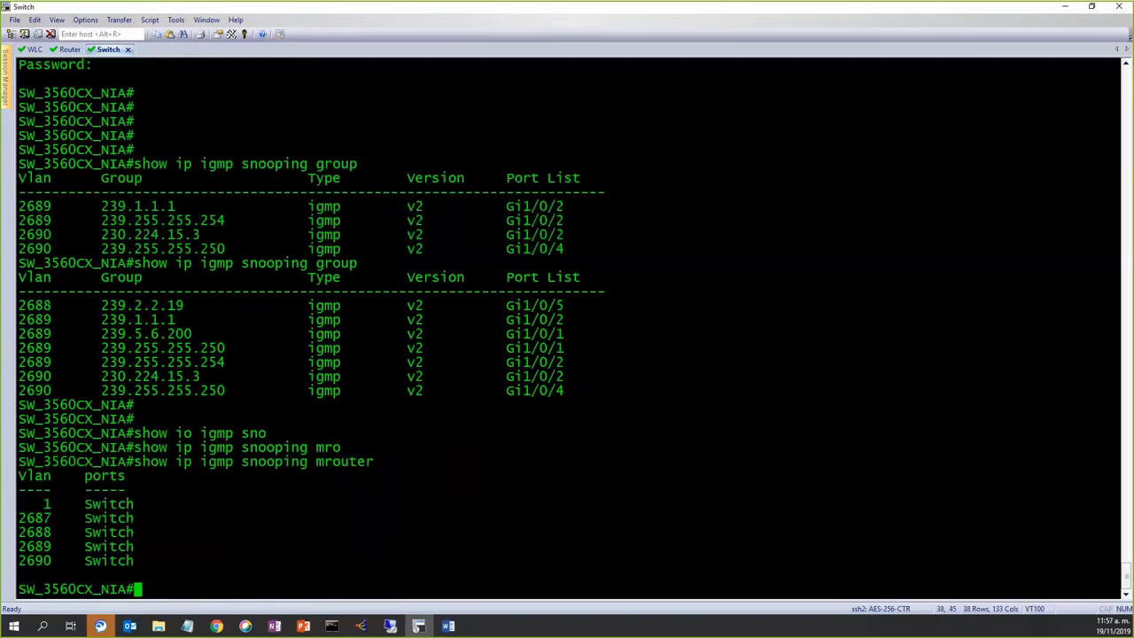
drag(178, 544, 23, 519)
click(177, 555)
In the router session, run show run int gi0/1.2688 and review the access-point subinterface's configuration
click(69, 49)
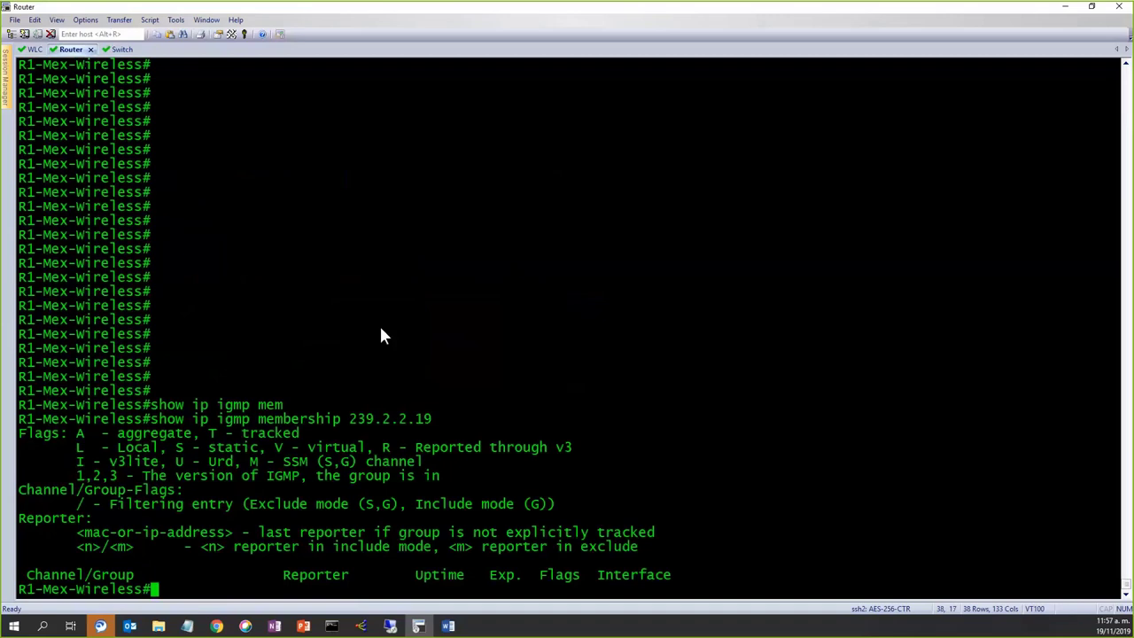
key(Return)
key(Return)
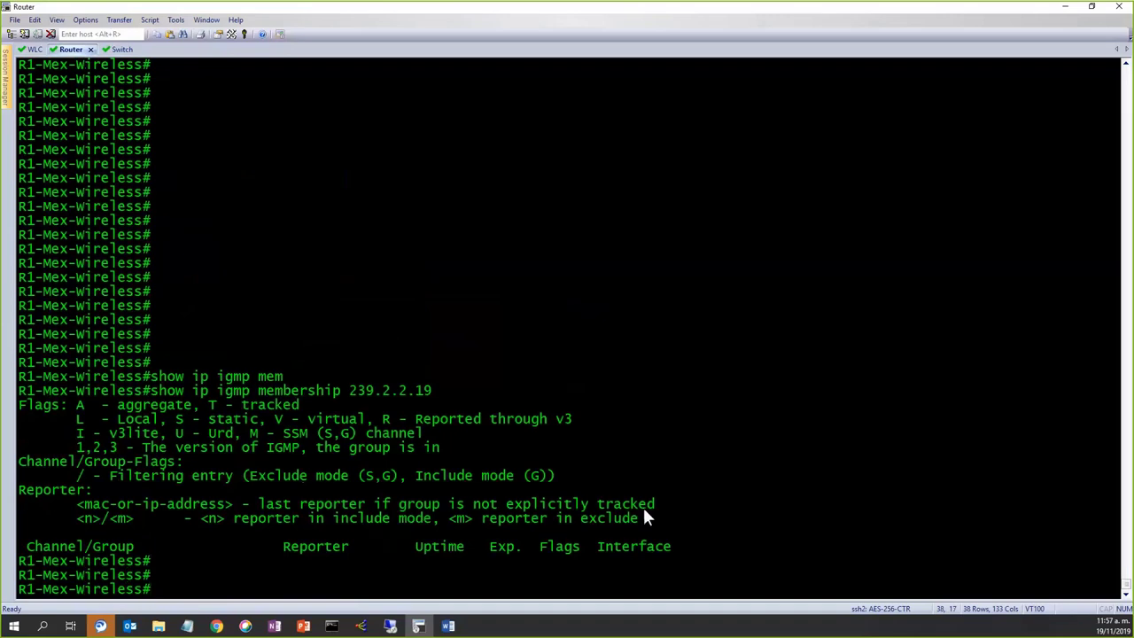
key(Return)
key(Return)
key(Return)
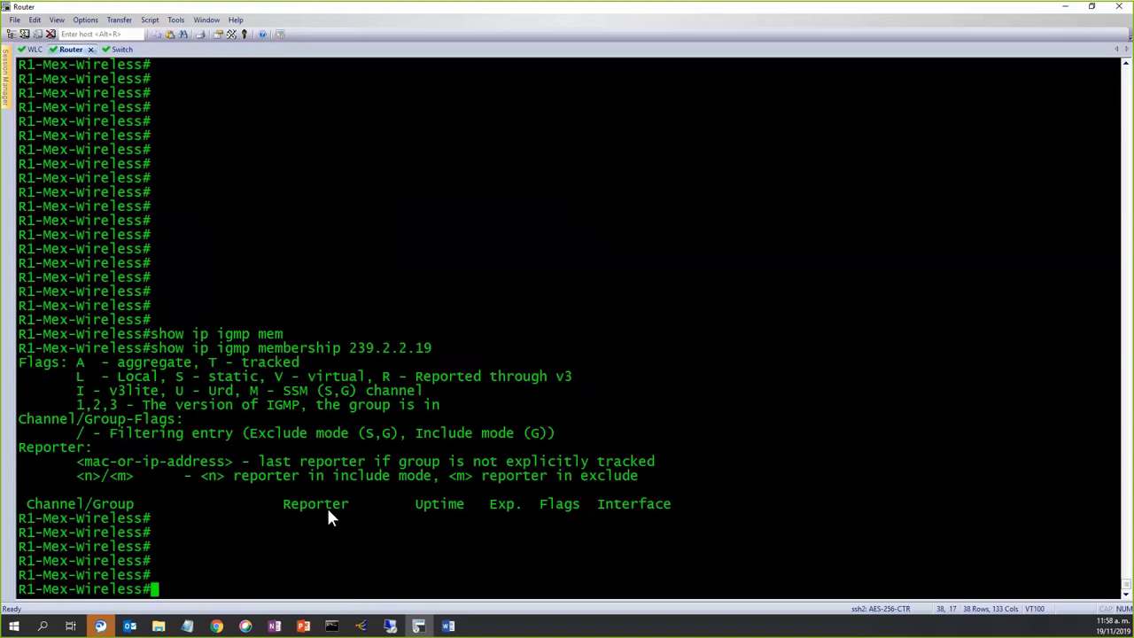
text(show run int )
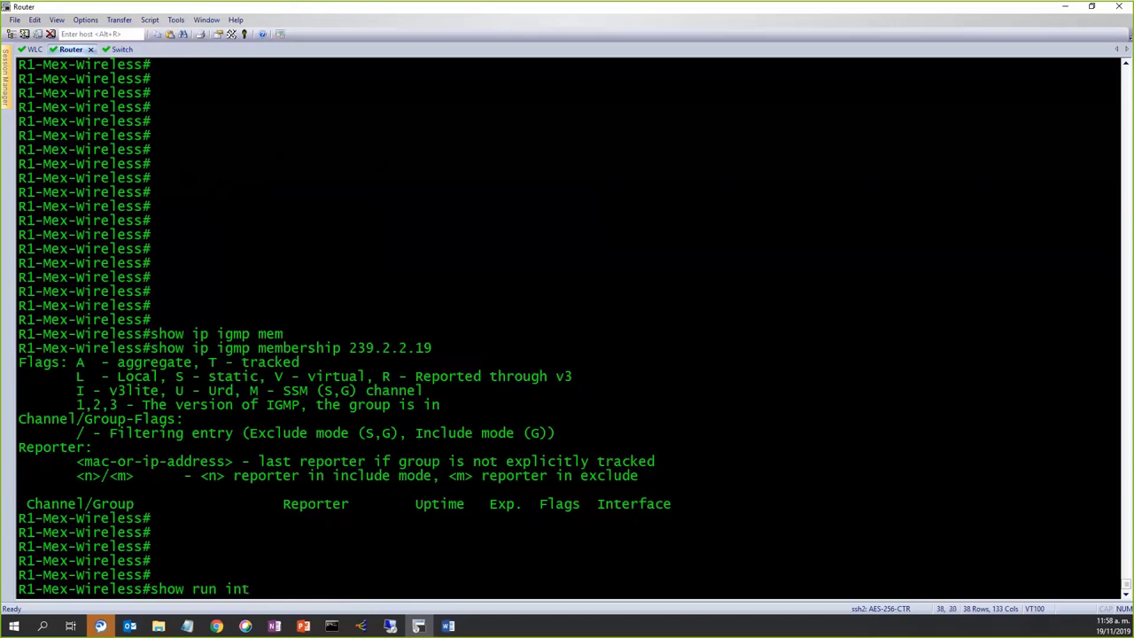
text(gi0/1.2688)
key(Return)
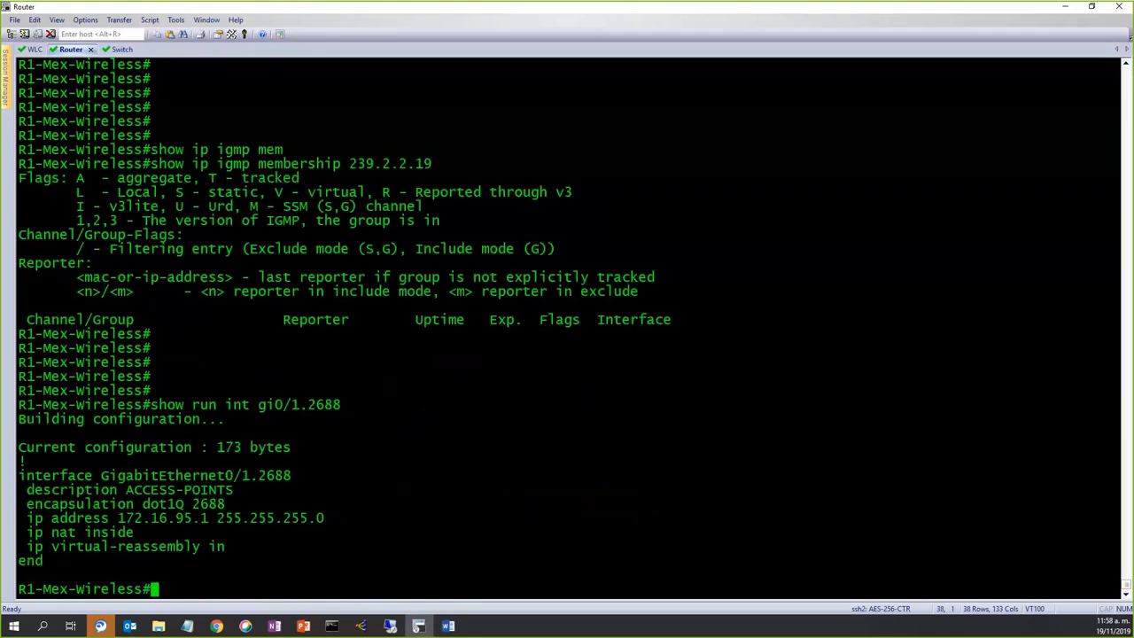
drag(274, 551, 11, 404)
click(368, 472)
drag(296, 475, 102, 478)
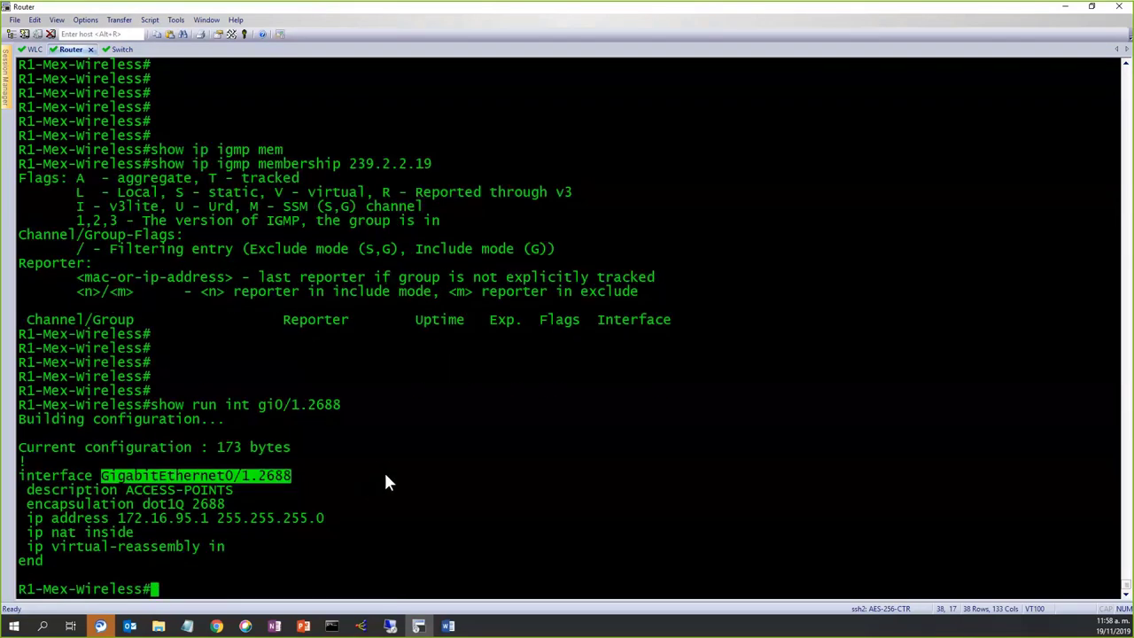
Enter the router's global configuration mode and open interface GigabitEthernet0/1.2688 for configuration
key(Return)
key(Return)
key(Return)
text(conf t)
key(Return)
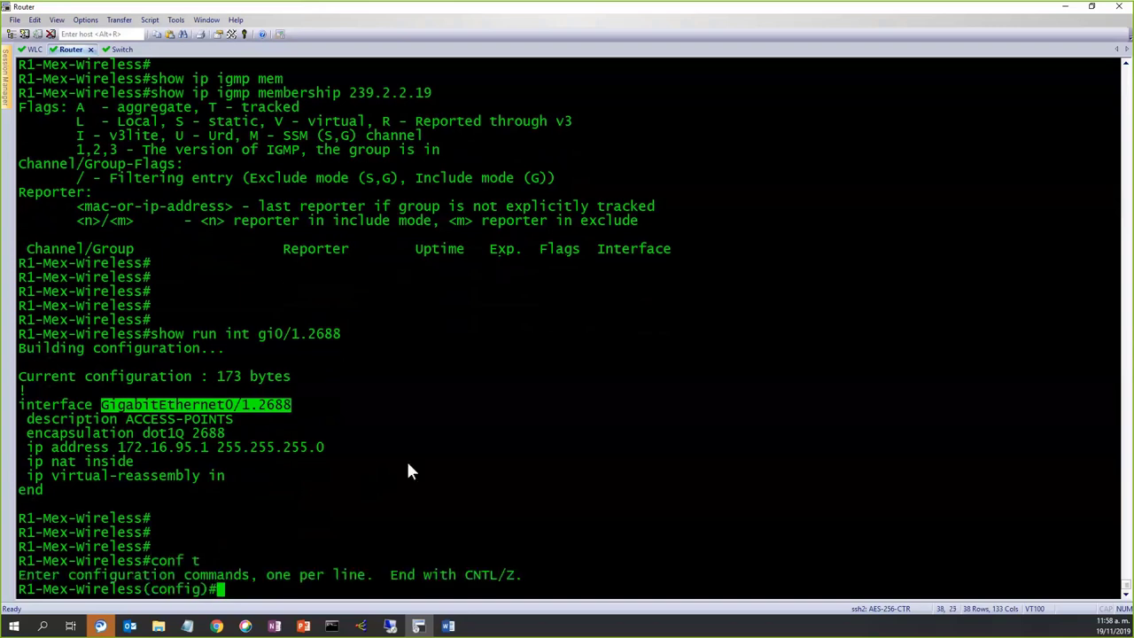
drag(331, 406, 9, 406)
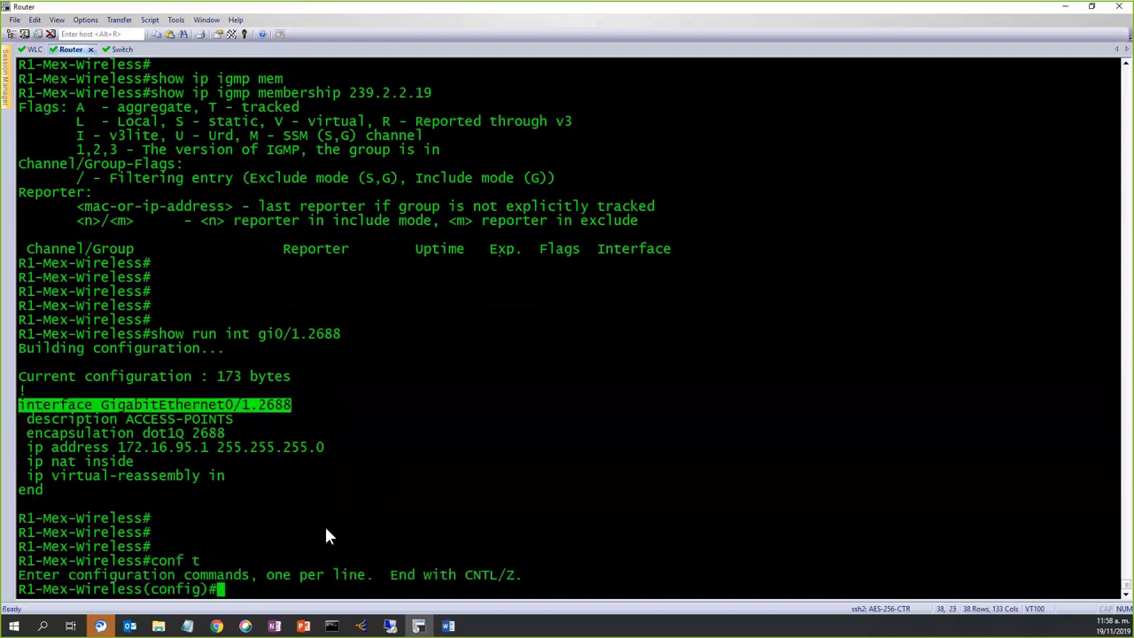
right_click(338, 462)
key(Return)
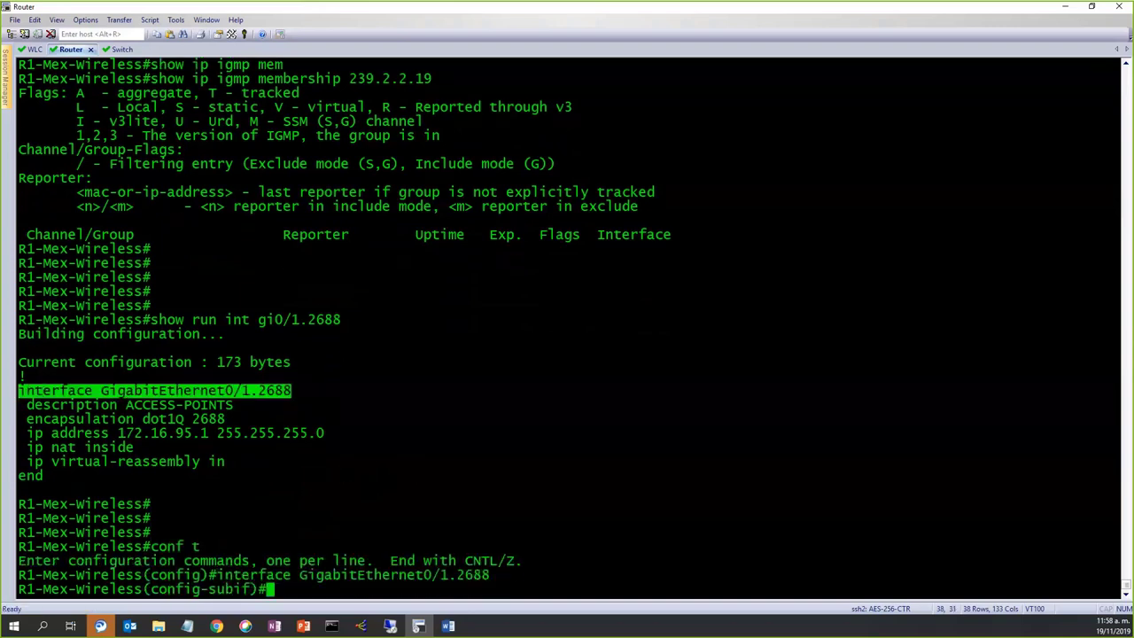
Enable ip pim dense-mode on the GigabitEthernet0/1.2688 subinterface and end configuration mode
text(ip pim den)
key(Tab)
key(Return)
text(end')
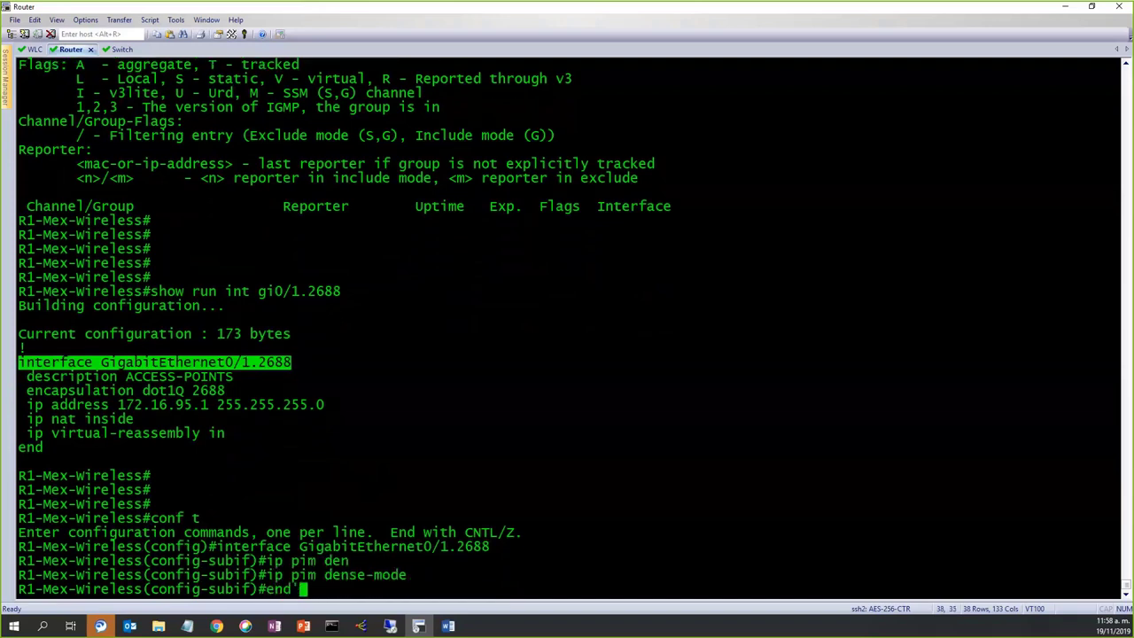
key(Return)
key(Return)
key(Return)
key(Return)
key(Return)
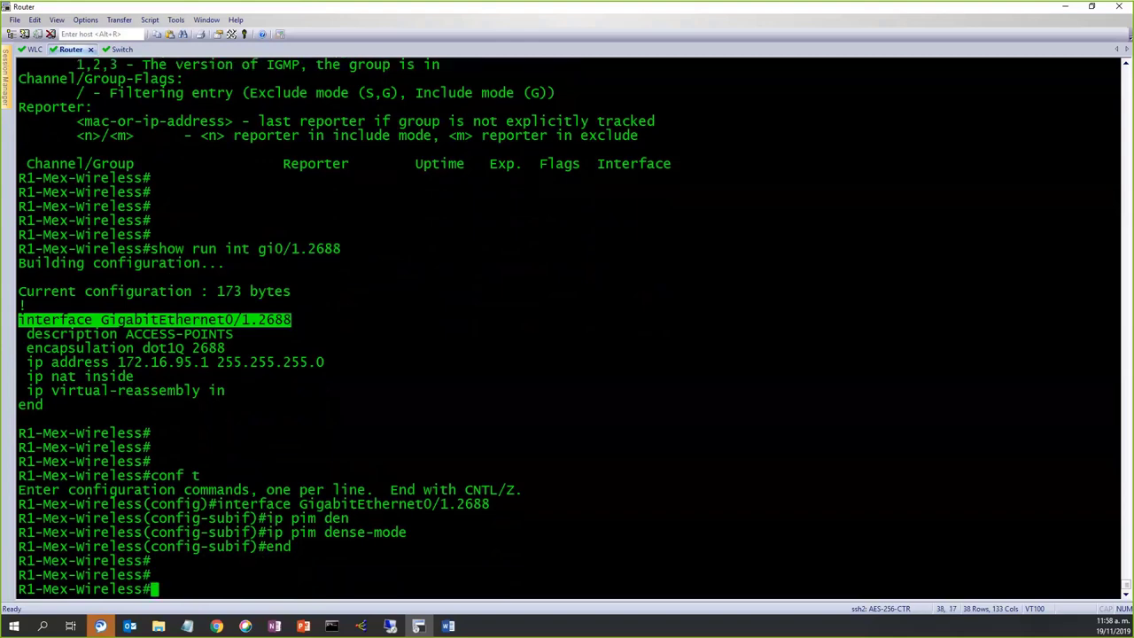
Rerun show ip igmp membership 239.2.2.19 on the router and examine the entry's reporter and group addresses
text(conf t)
key(Up)
key(Up)
key(Up)
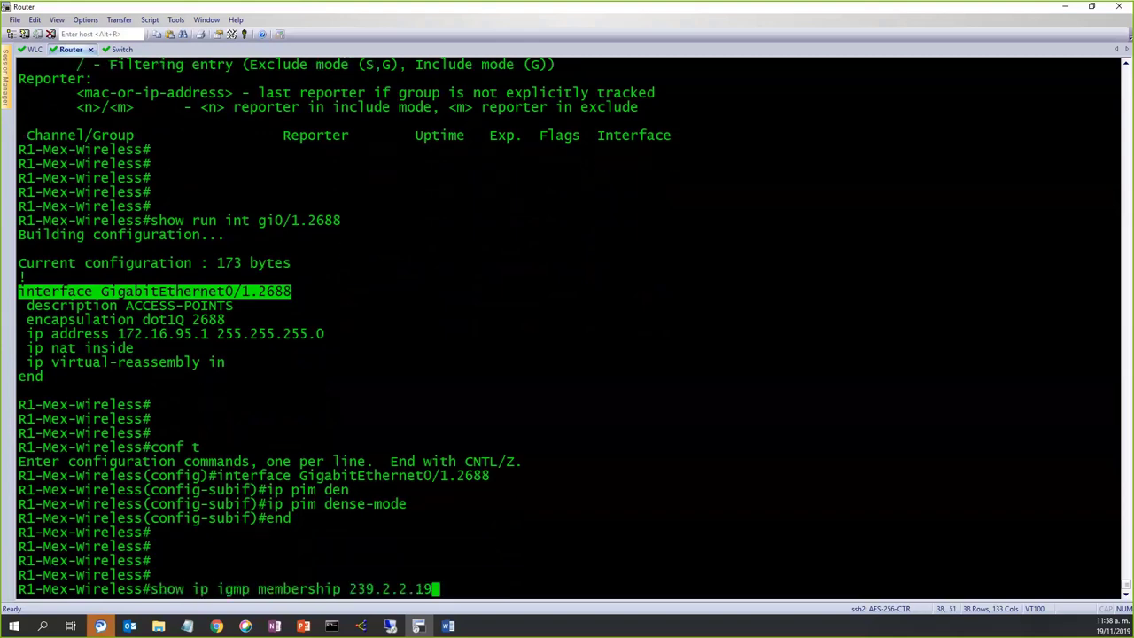
key(Return)
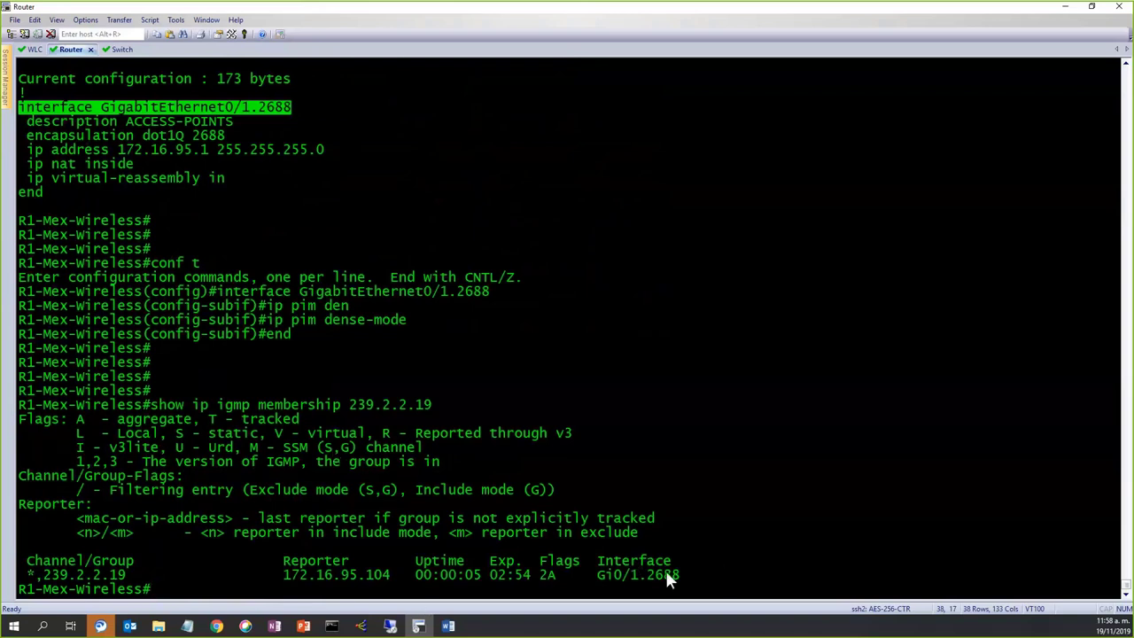
drag(282, 576, 410, 576)
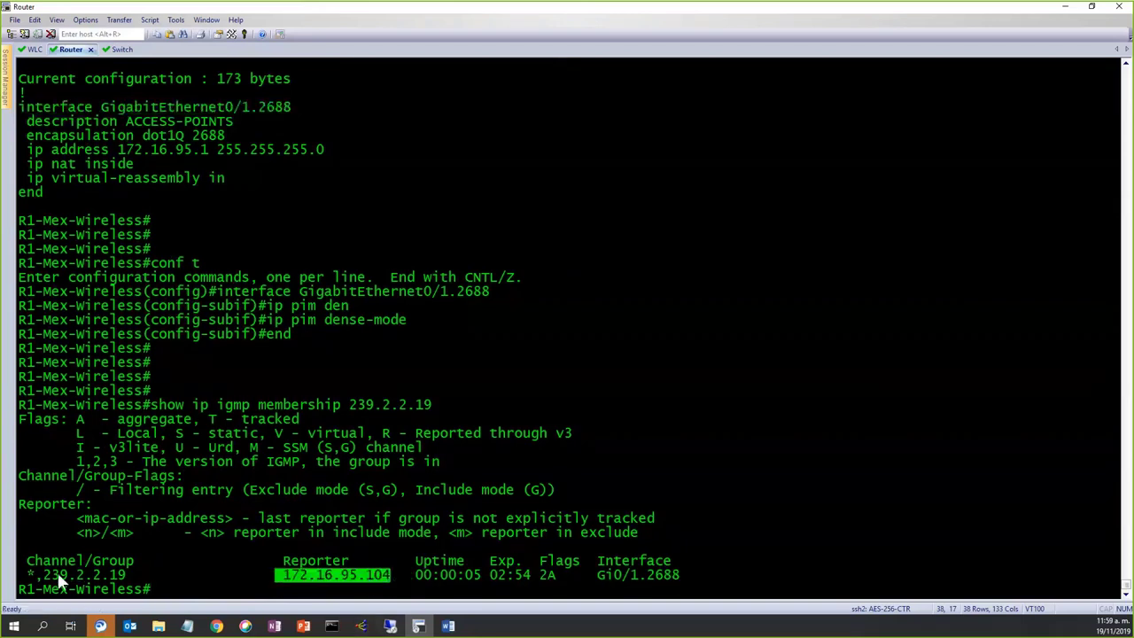
drag(42, 575, 120, 576)
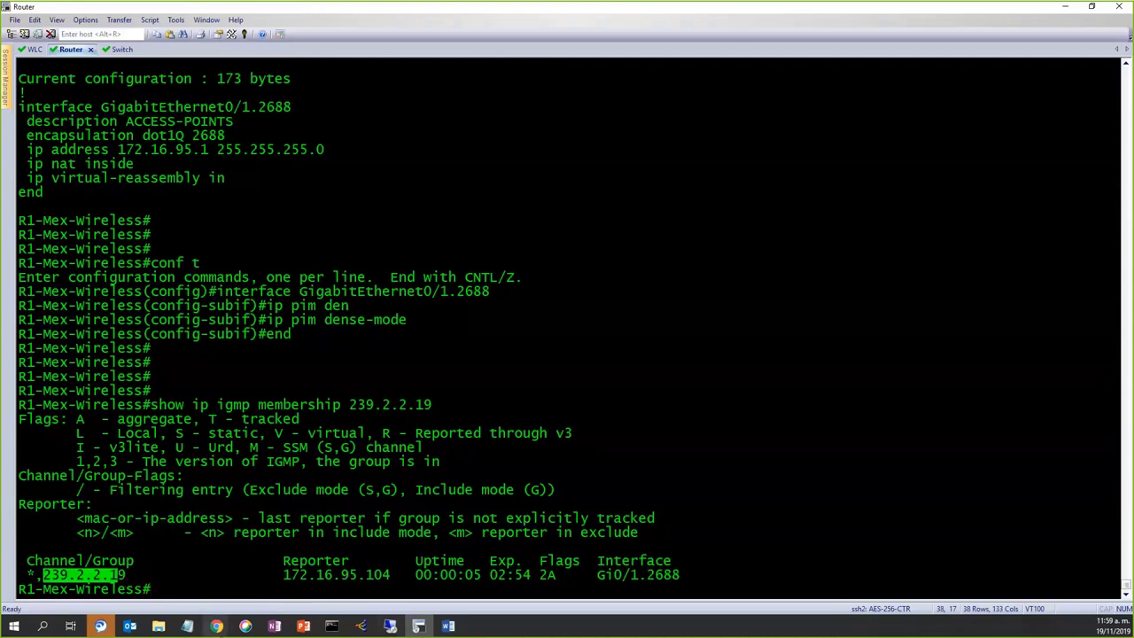
Look up the access point's IP address in the wireless controller's web interface and compare it with the IGMP reporter in the router session
click(216, 626)
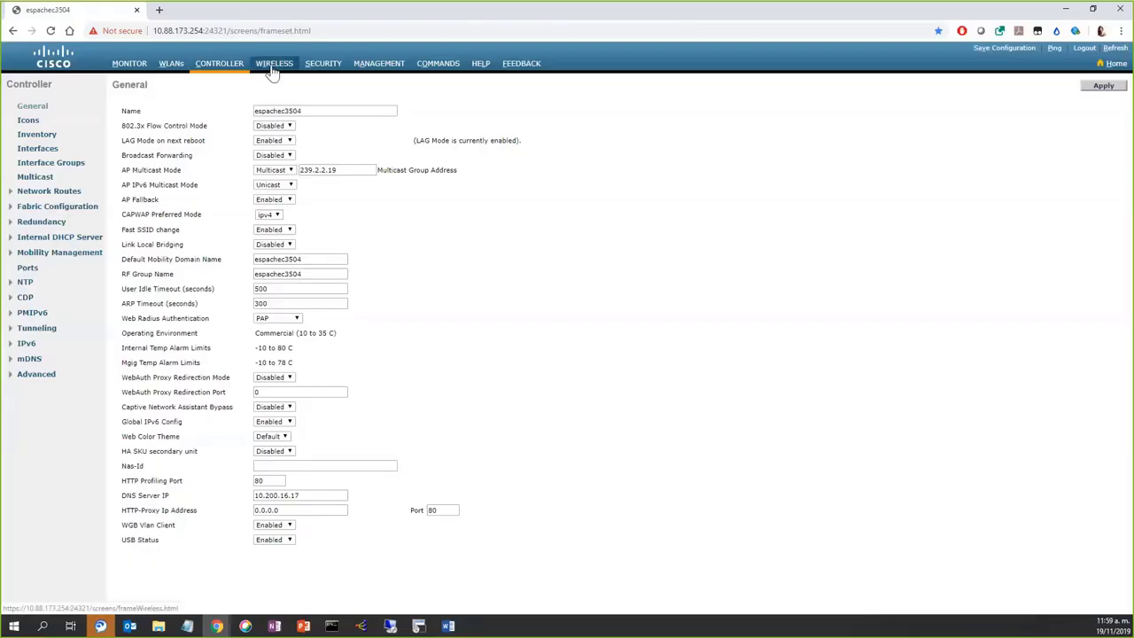
click(273, 67)
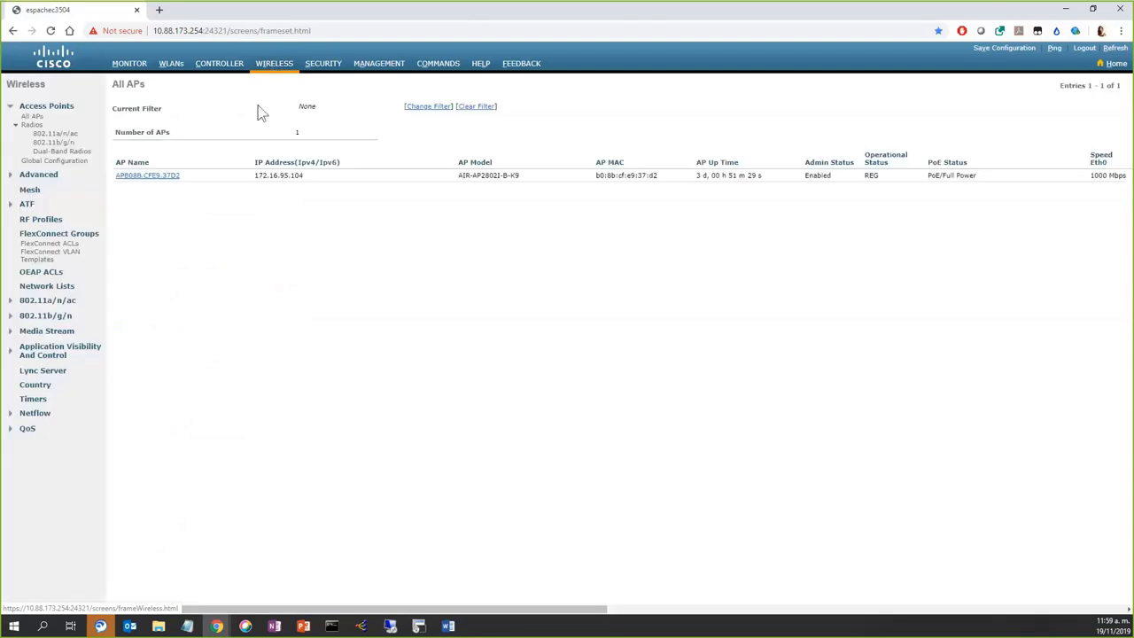
triple_click(274, 174)
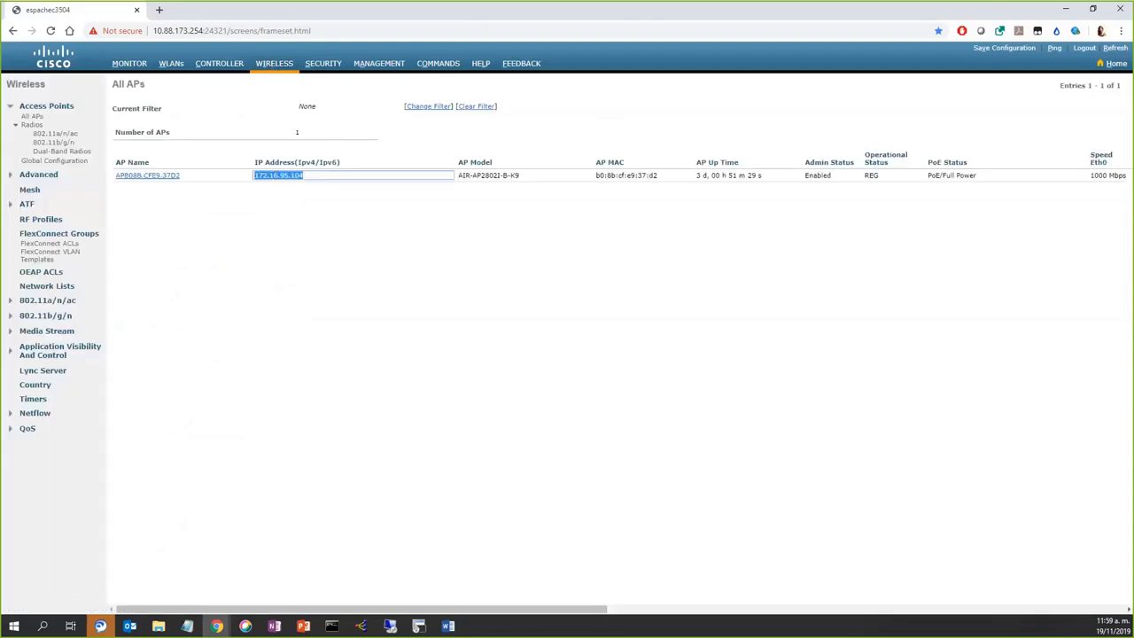
click(1065, 9)
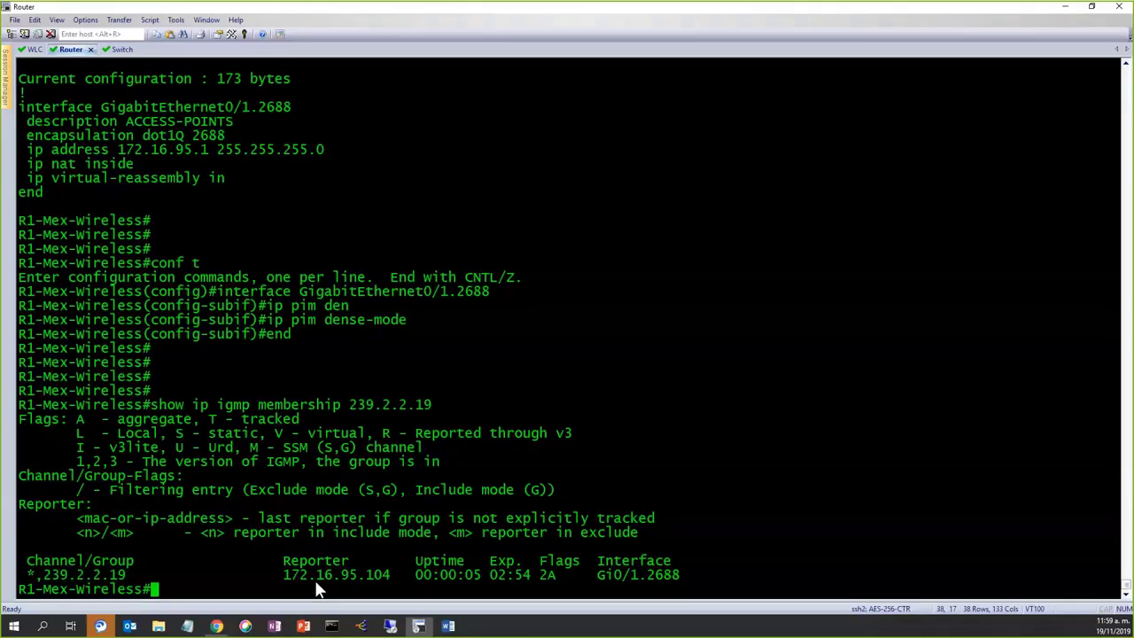
drag(285, 574, 399, 569)
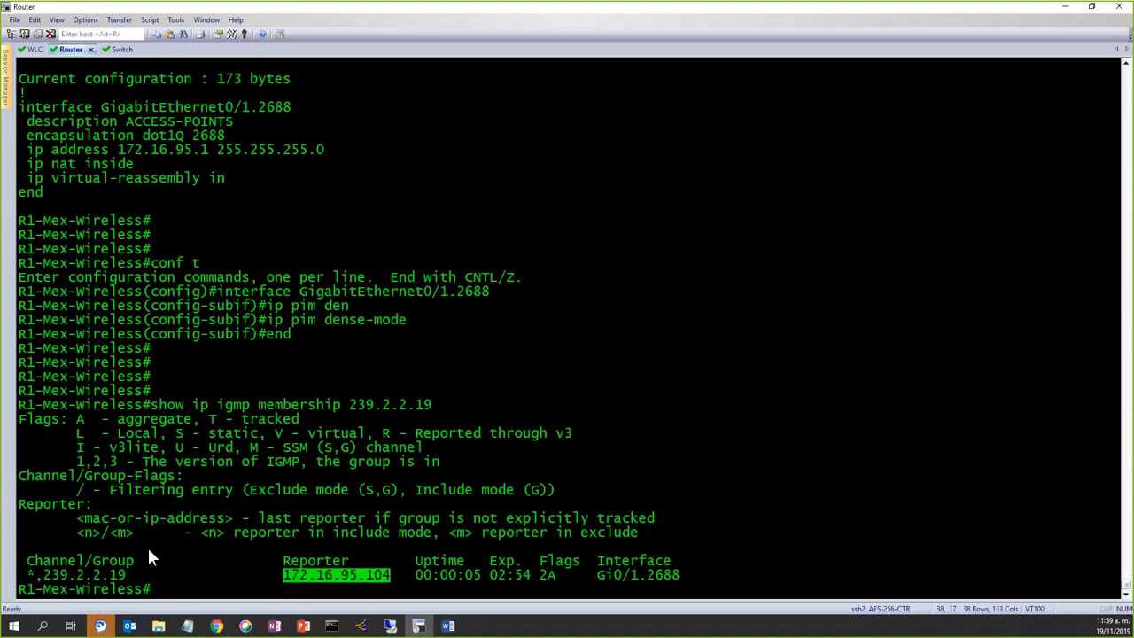
drag(127, 574, 42, 576)
key(ctrl+c)
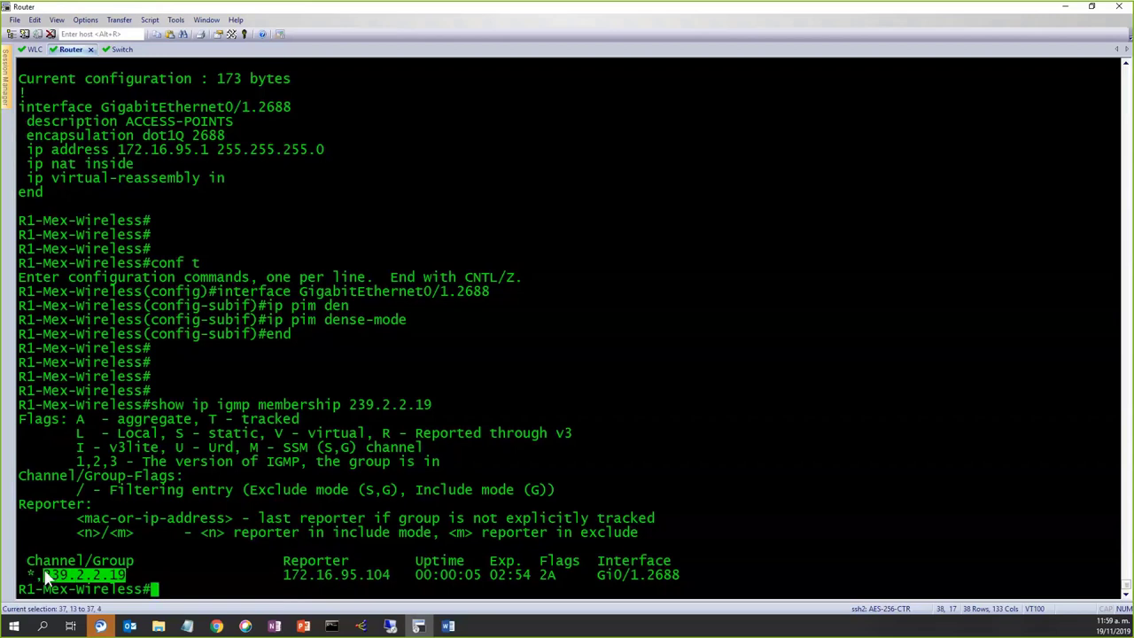
click(263, 524)
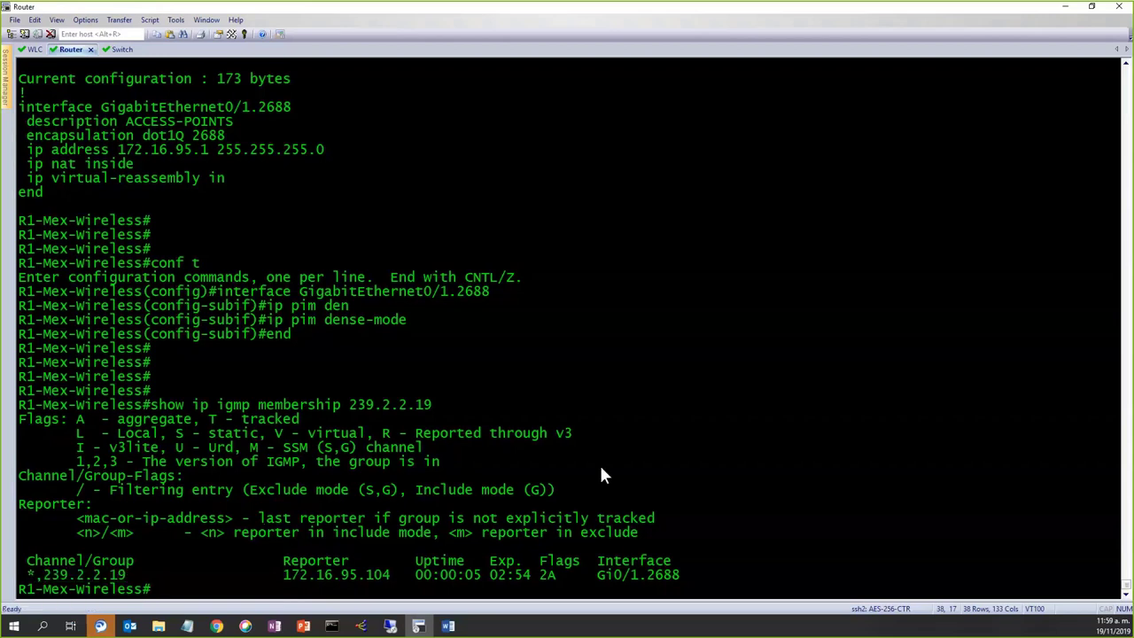
Run sh ip mroute 239.2.2.19 on the router
text(sh ip mro)
key(Tab)
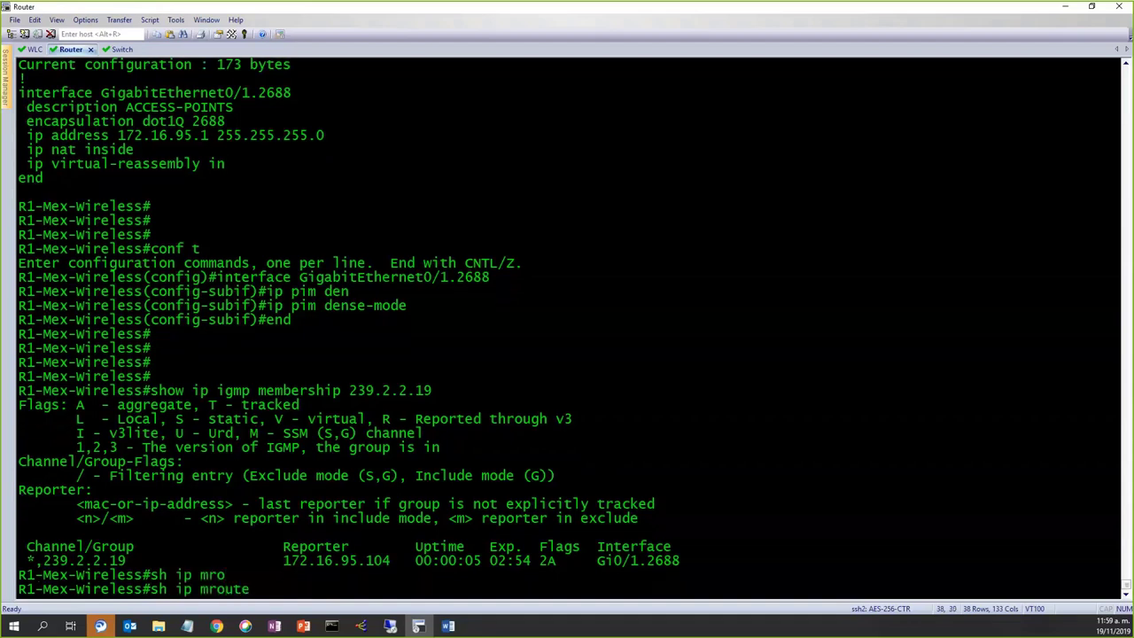
drag(409, 397, 352, 389)
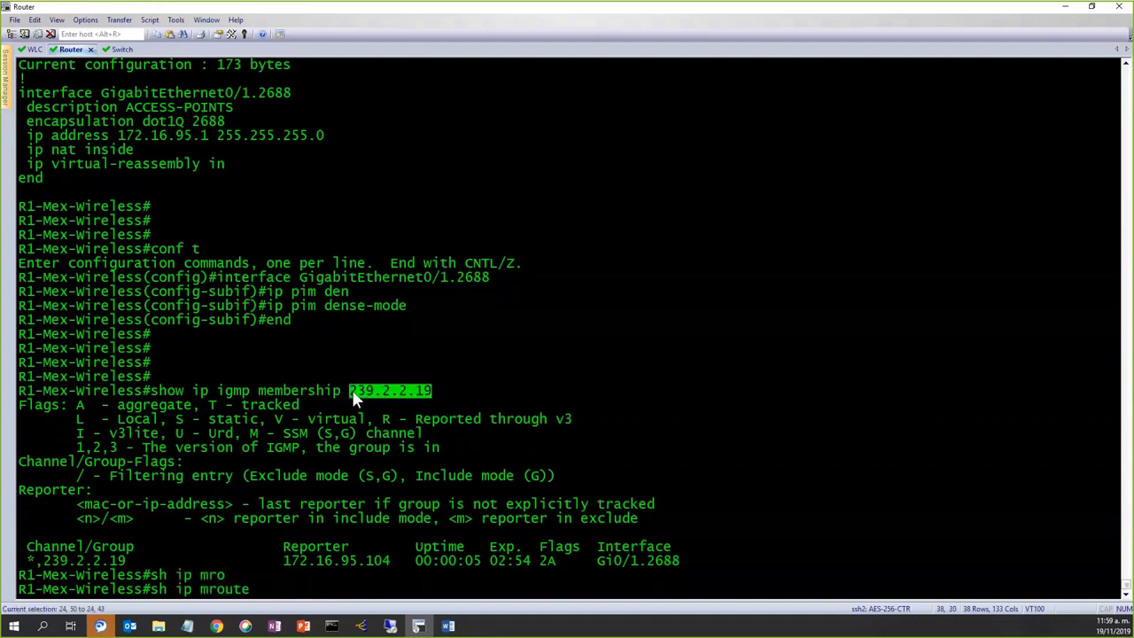
right_click(366, 434)
key(Return)
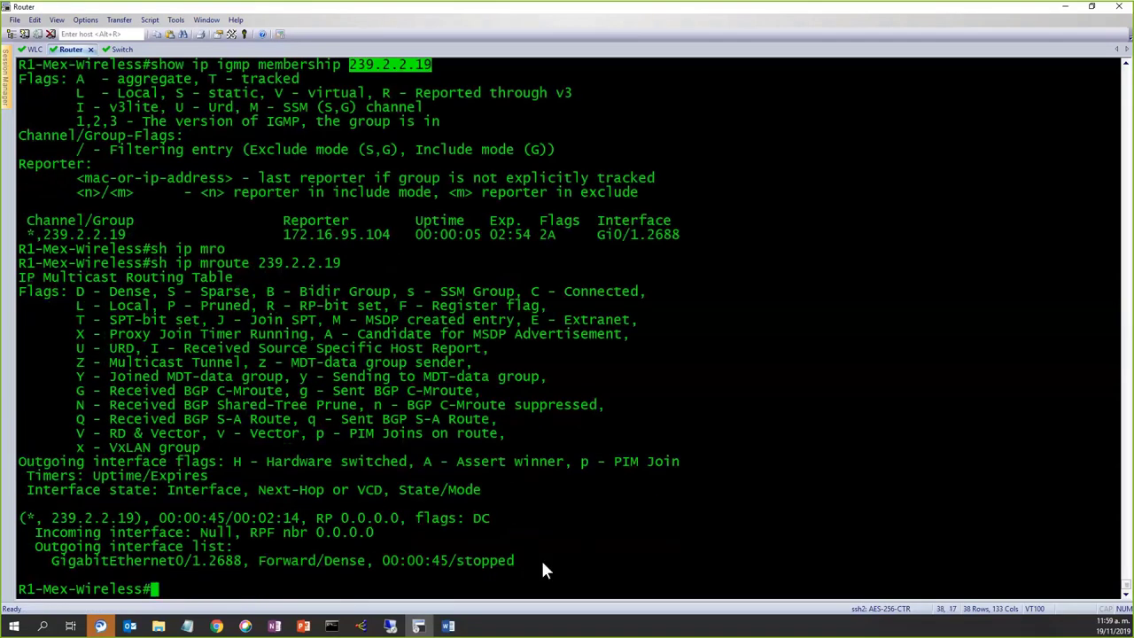
Examine the multicast route entry for 239.2.2.19, including its source and group fields and its outgoing interface list
drag(516, 567, 19, 512)
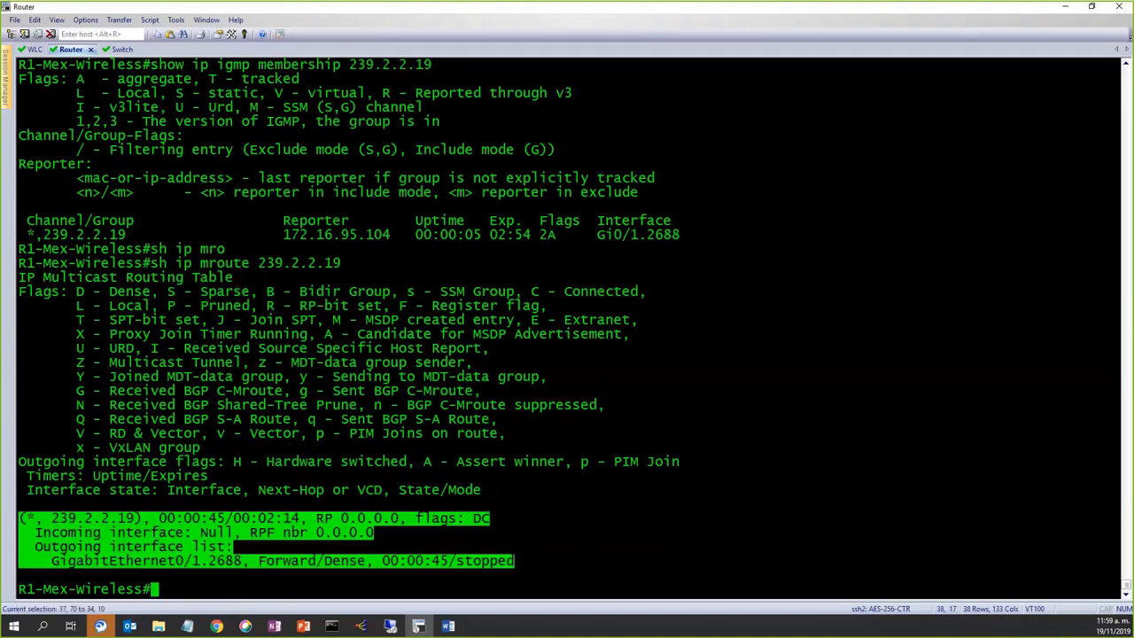
click(518, 511)
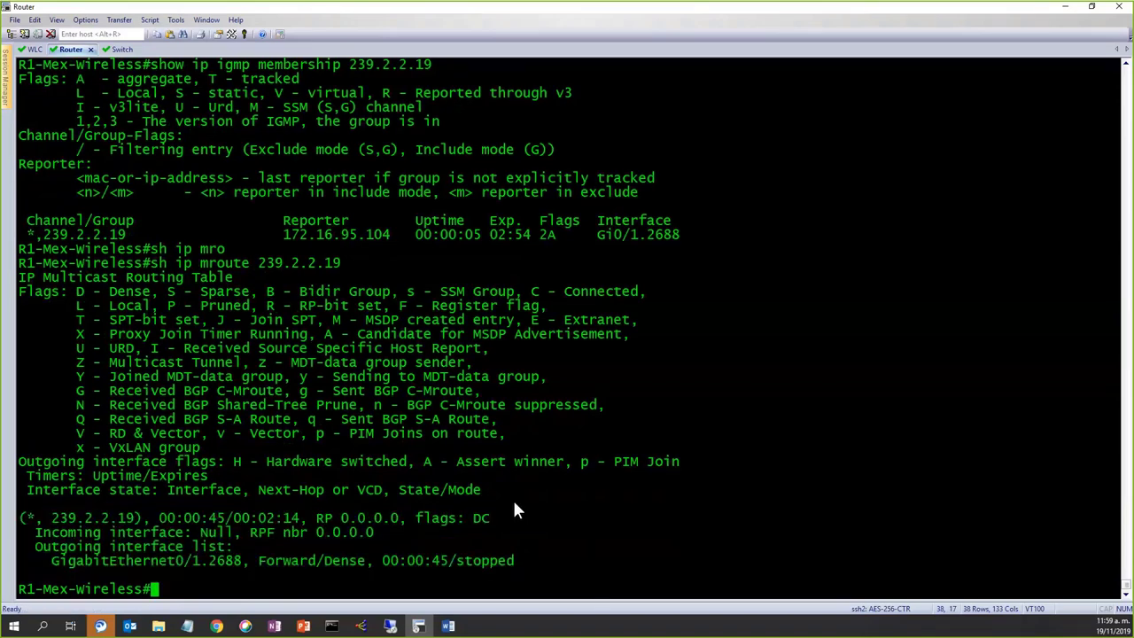
double_click(67, 517)
click(244, 510)
drag(52, 513, 137, 517)
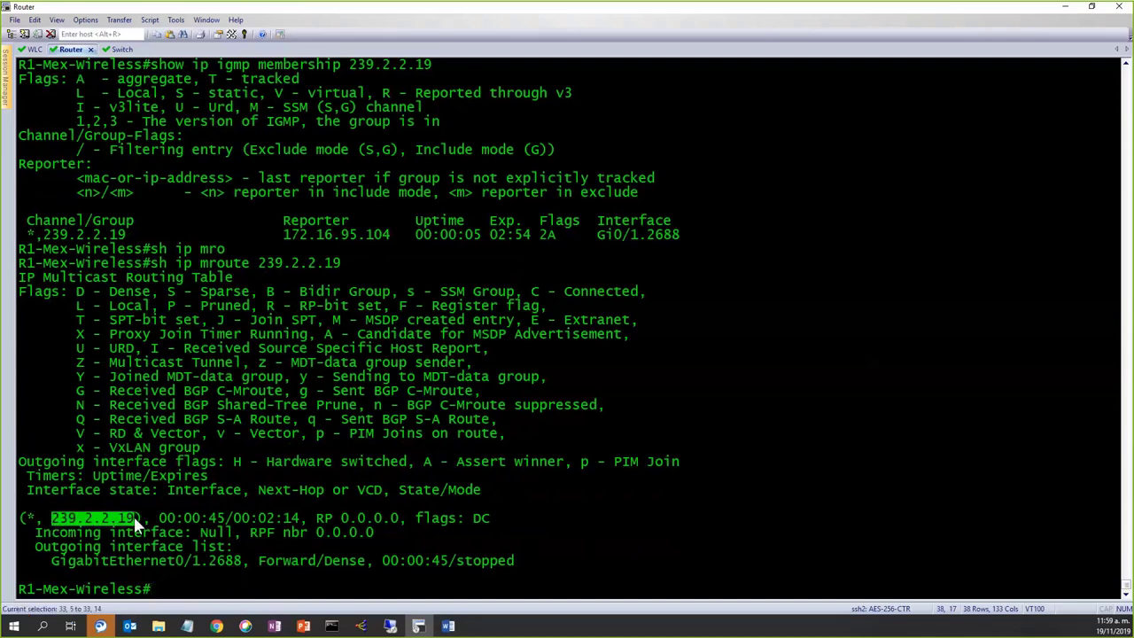
click(250, 573)
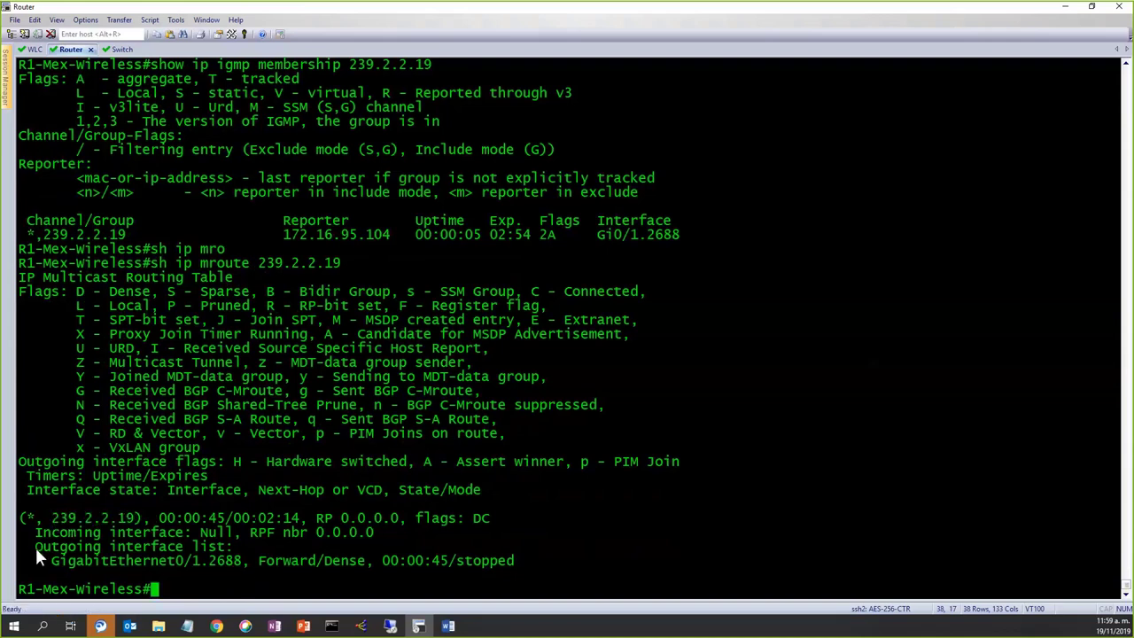
drag(54, 560, 241, 558)
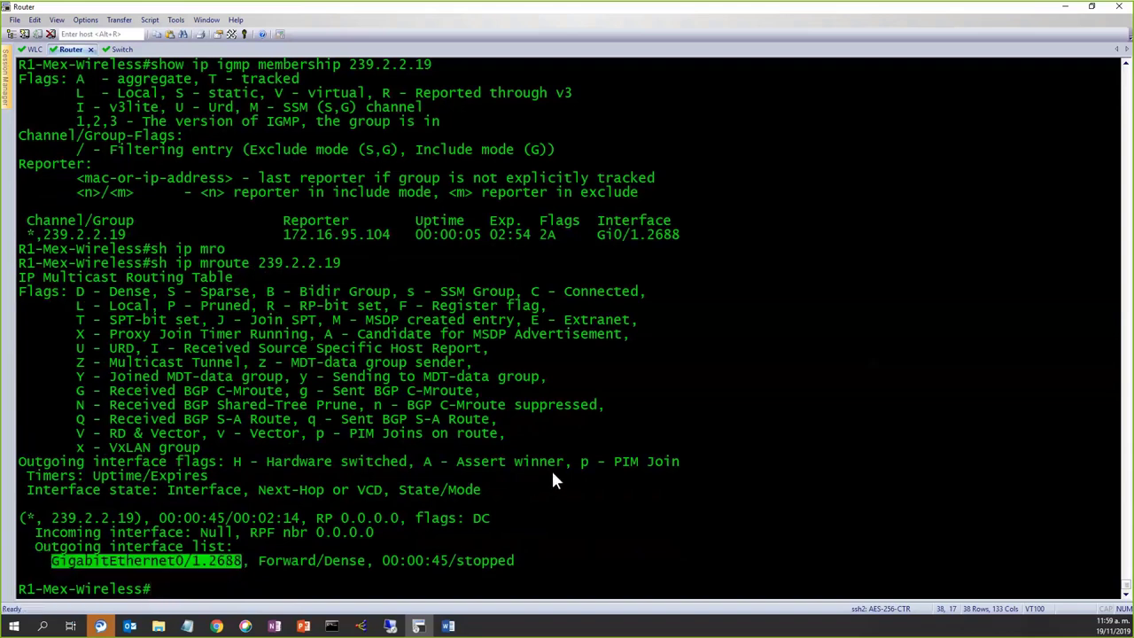
click(29, 517)
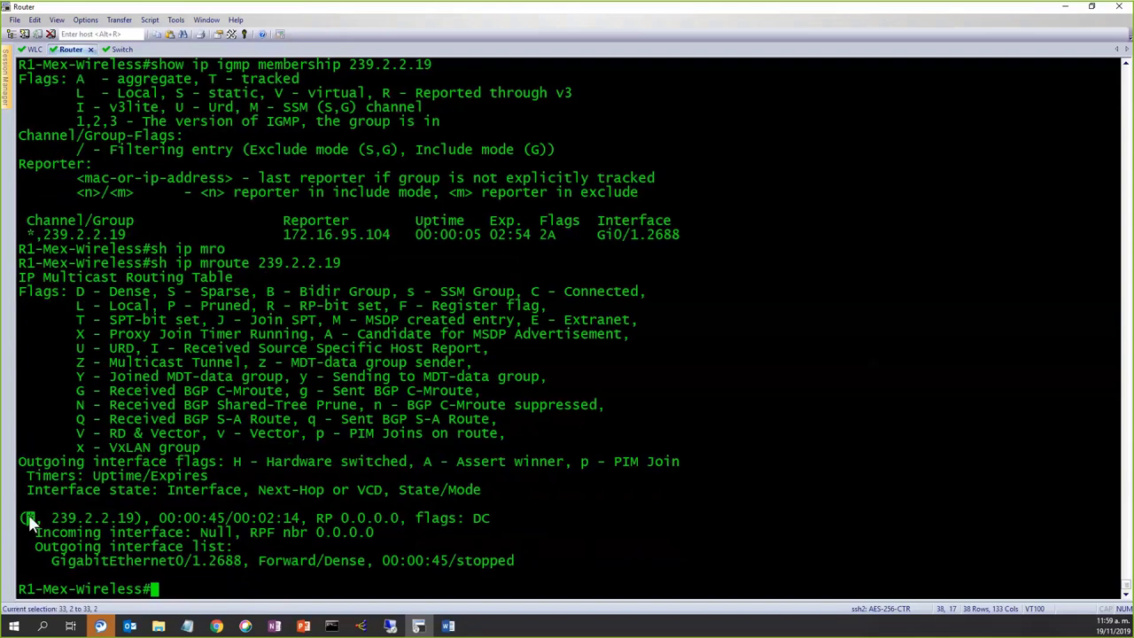
click(503, 487)
double_click(33, 516)
click(23, 513)
drag(47, 517, 108, 518)
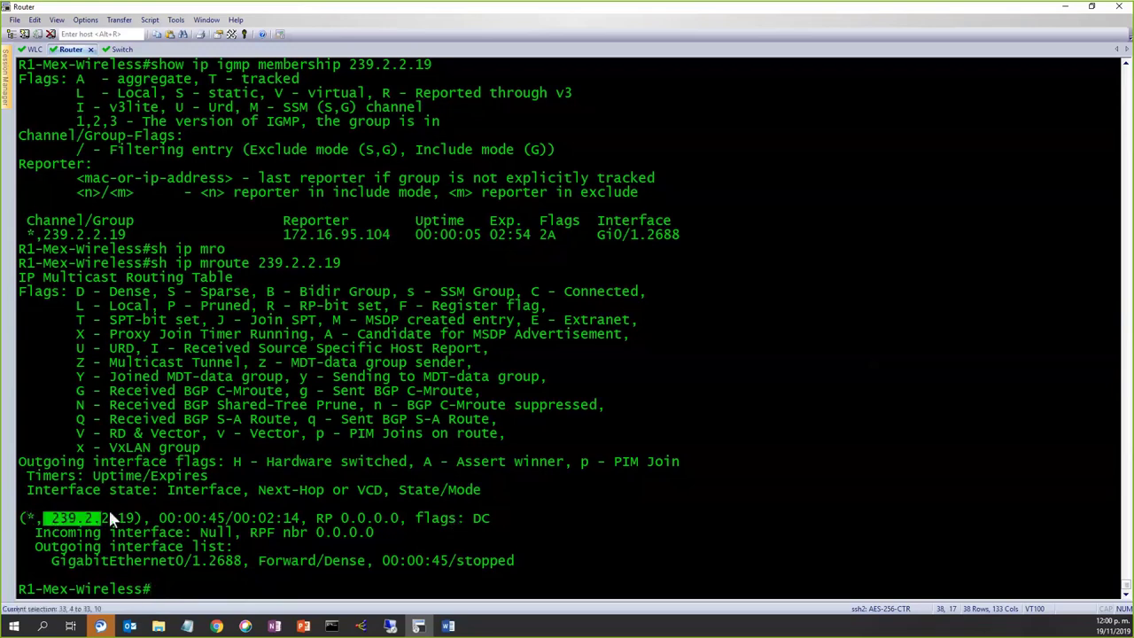
click(475, 383)
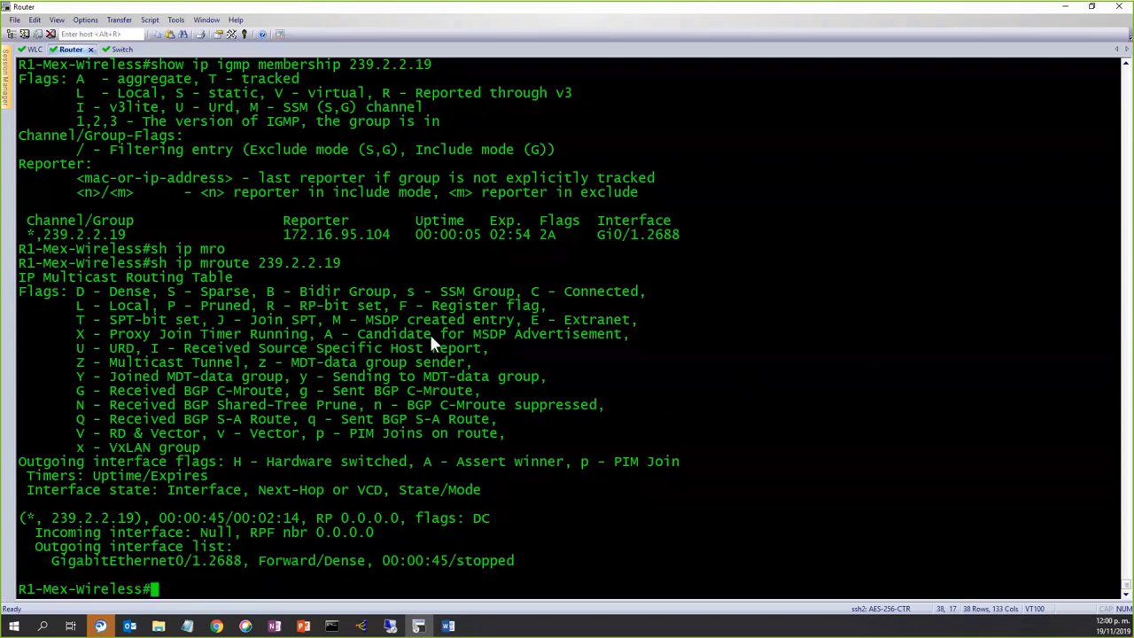
Review the earlier interface GigabitEthernet0/1.2688 command in the router session's output
scroll(429, 334, up, 2)
scroll(542, 356, up, 4)
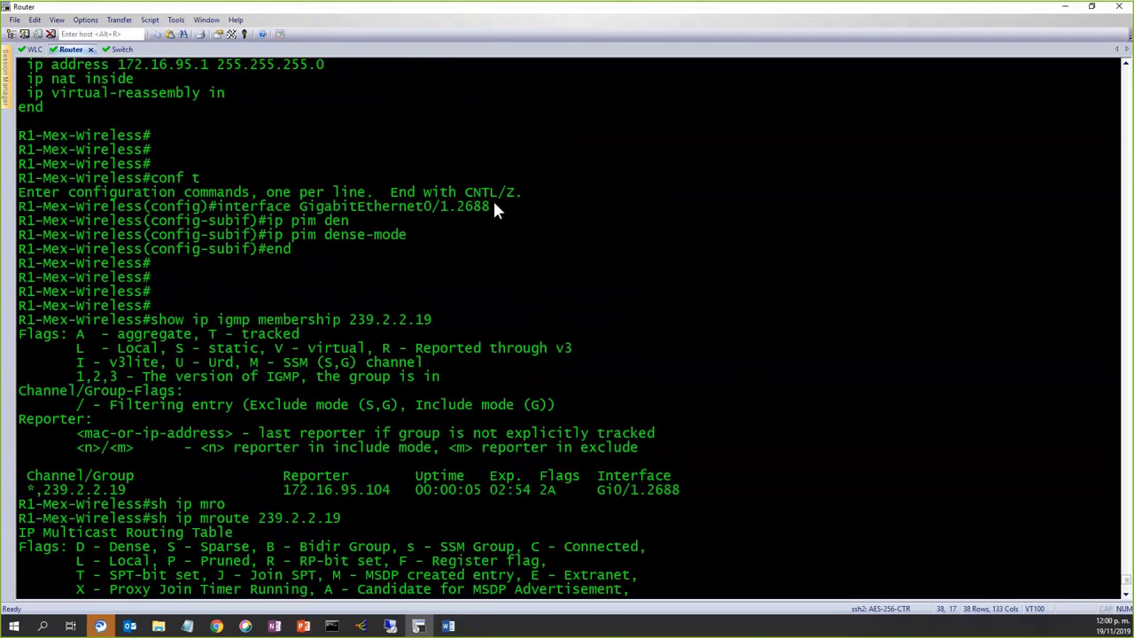
drag(492, 208, 246, 212)
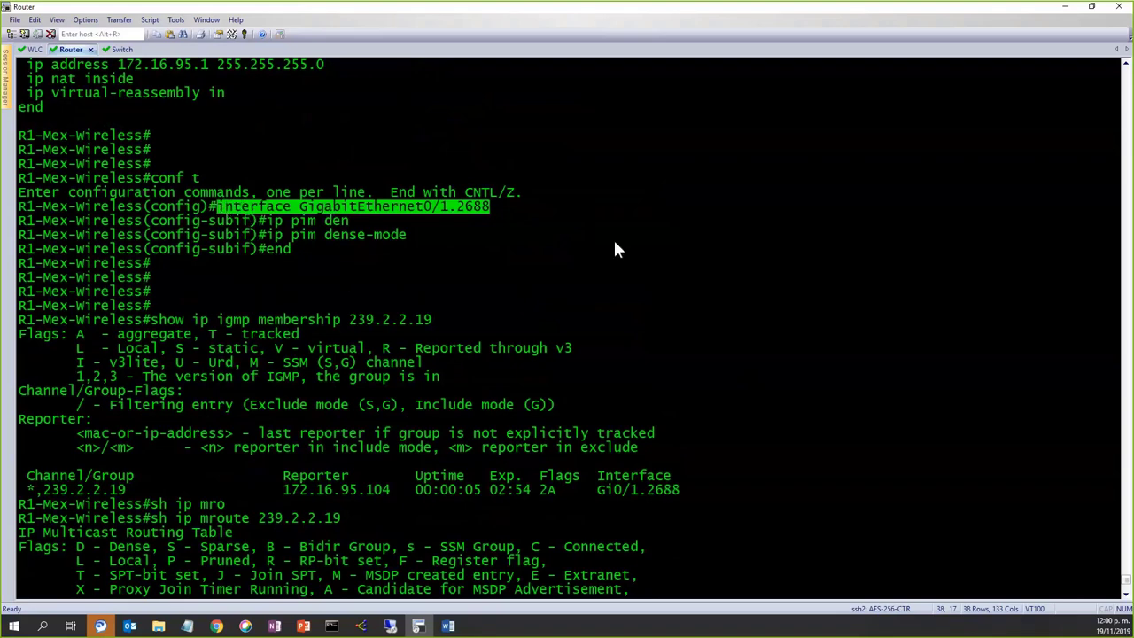
scroll(612, 318, down, 6)
Run show run interface GigabitEthernet0/1.2687 on the router and review the subinterface's description and configuration
key(Return)
key(Return)
key(Return)
key(Return)
key(Return)
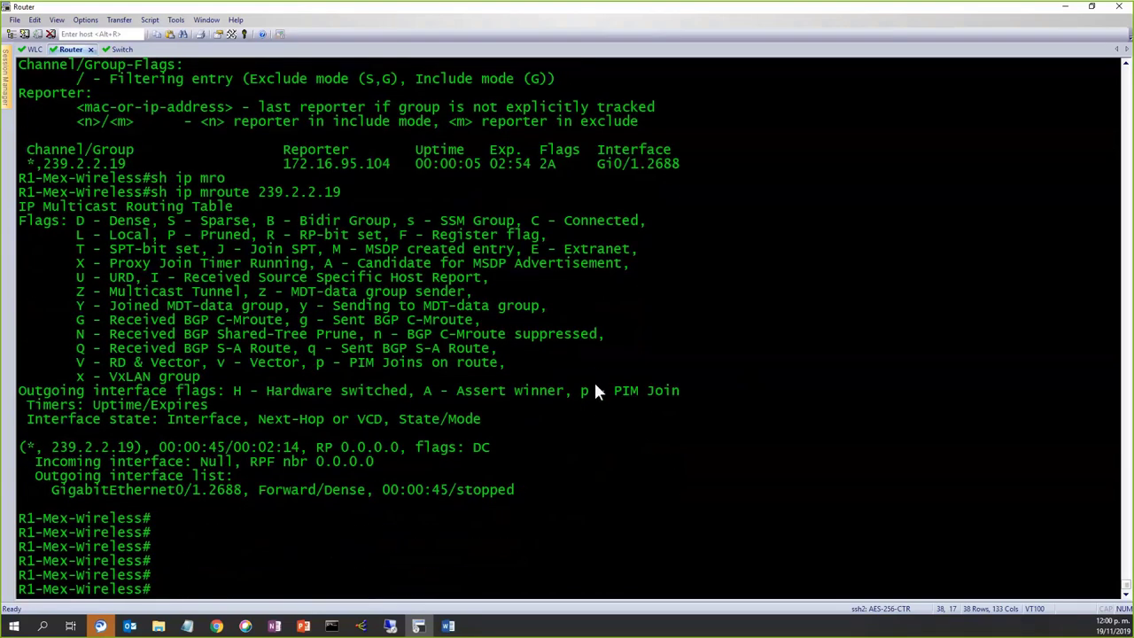
text(show run interface GigabitEthernet0/1.2688)
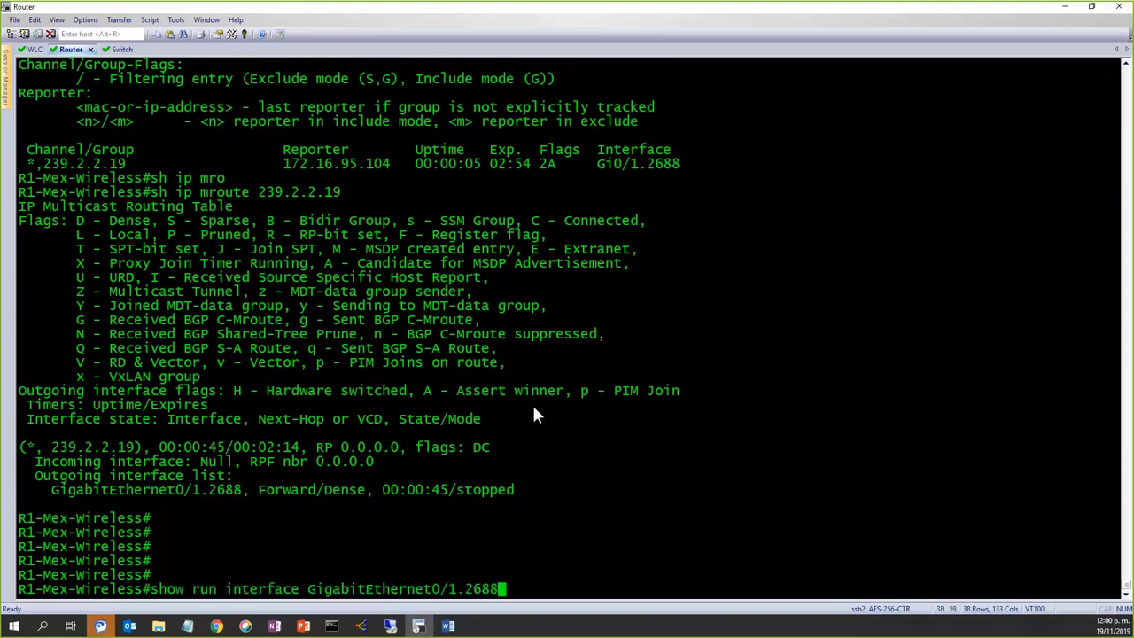
key(BackSpace)
text(7)
key(Return)
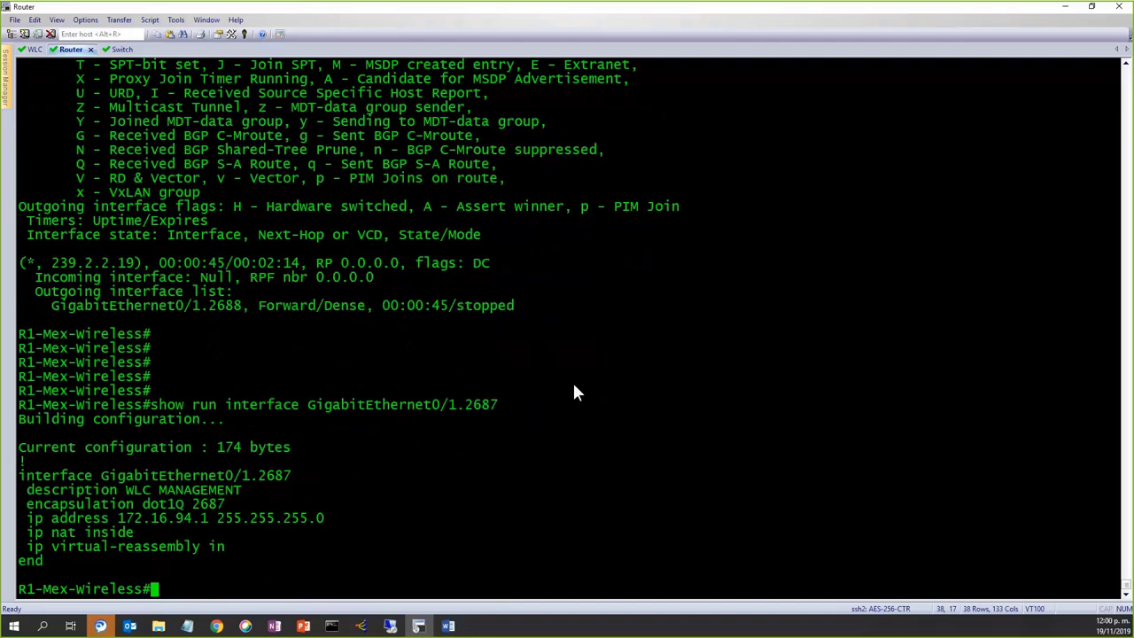
drag(241, 489, 123, 491)
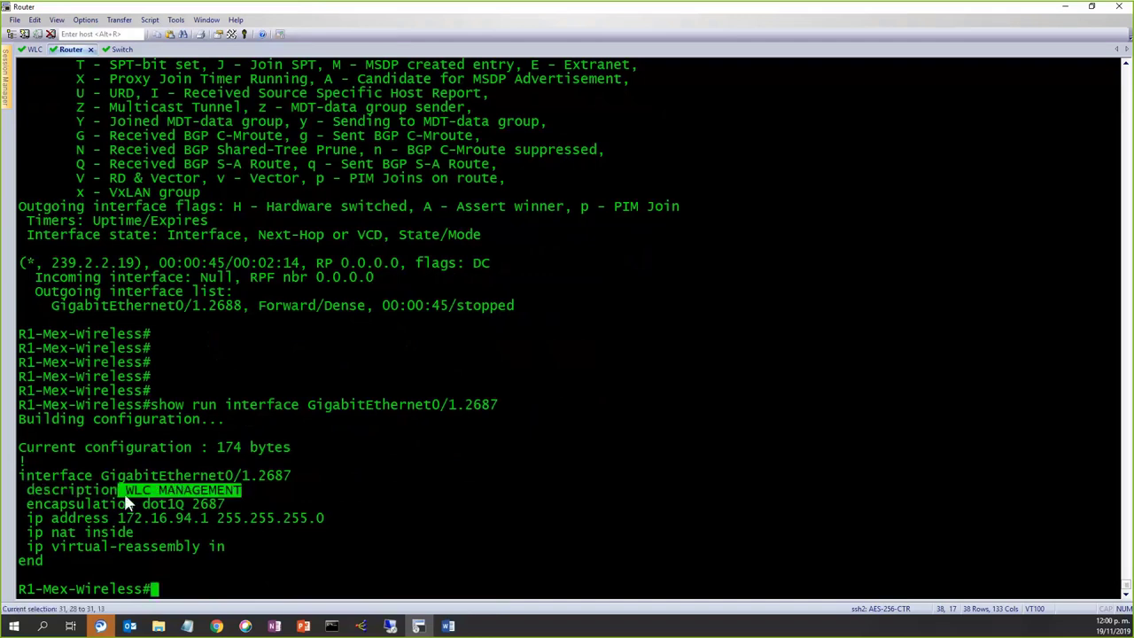
click(225, 490)
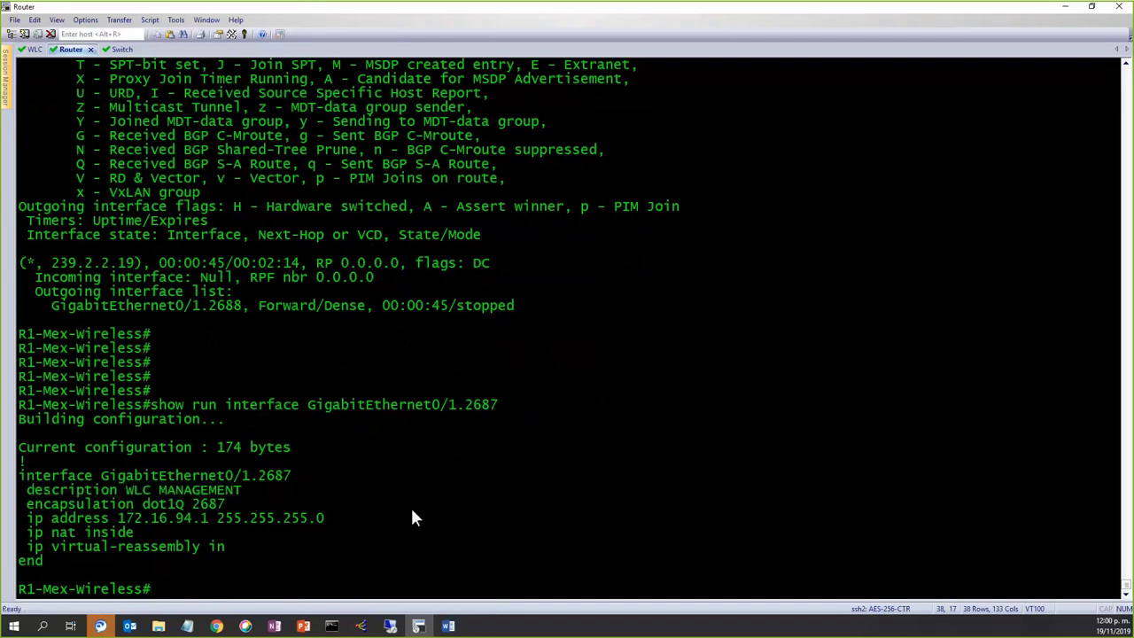
drag(354, 558, 14, 455)
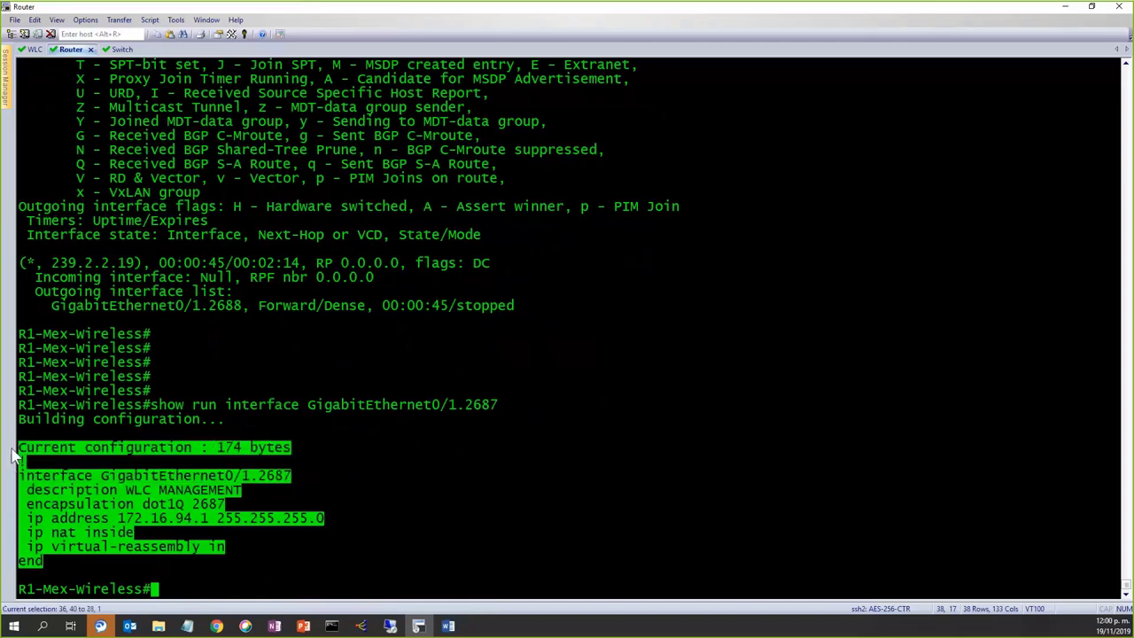
click(13, 455)
Enter the router's global configuration mode and open interface GigabitEthernet0/1.2687 for configuration
key(Return)
key(Return)
key(Return)
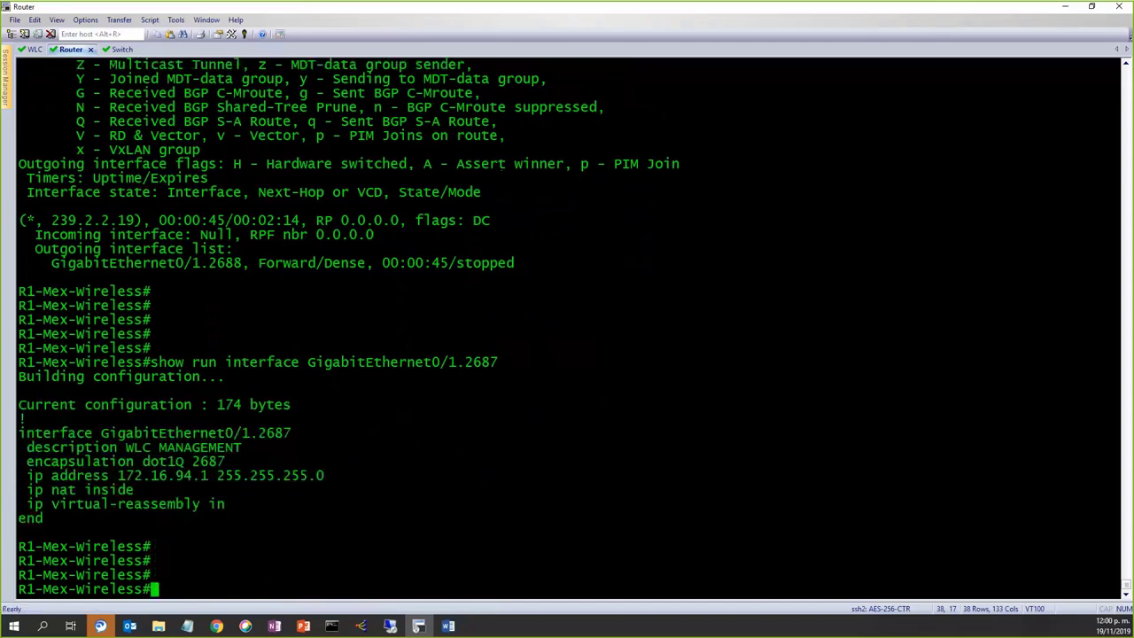
text(conf t)
key(Return)
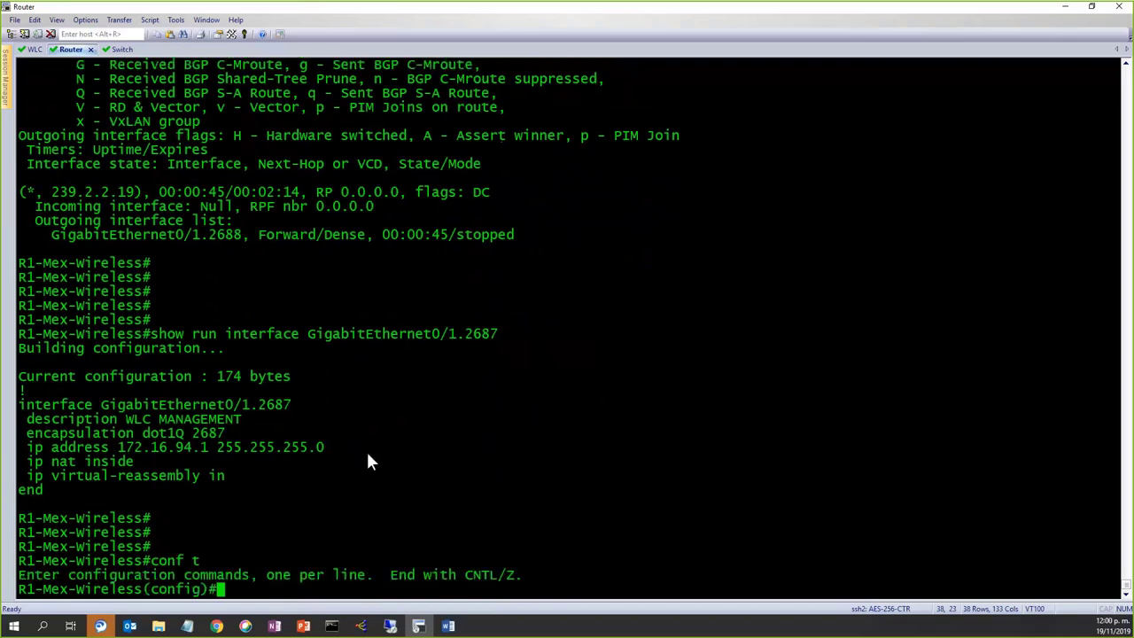
triple_click(295, 403)
right_click(507, 439)
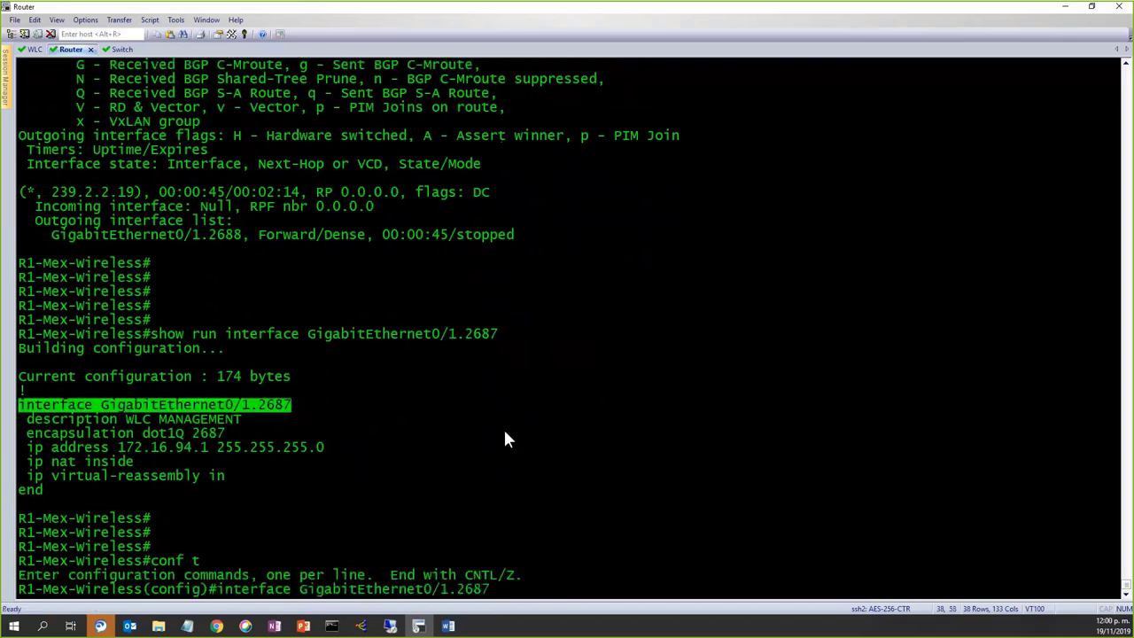
key(Return)
Enable ip pim dense-mode on the GigabitEthernet0/1.2687 subinterface and end configuration mode
text(ip pi)
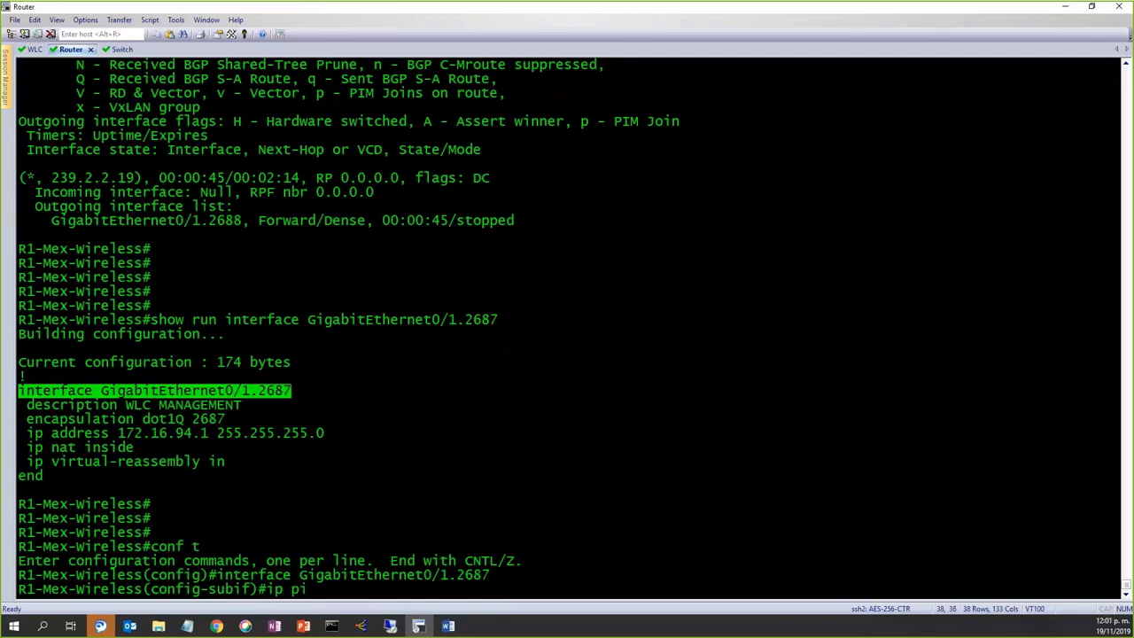
text(m den)
key(Tab)
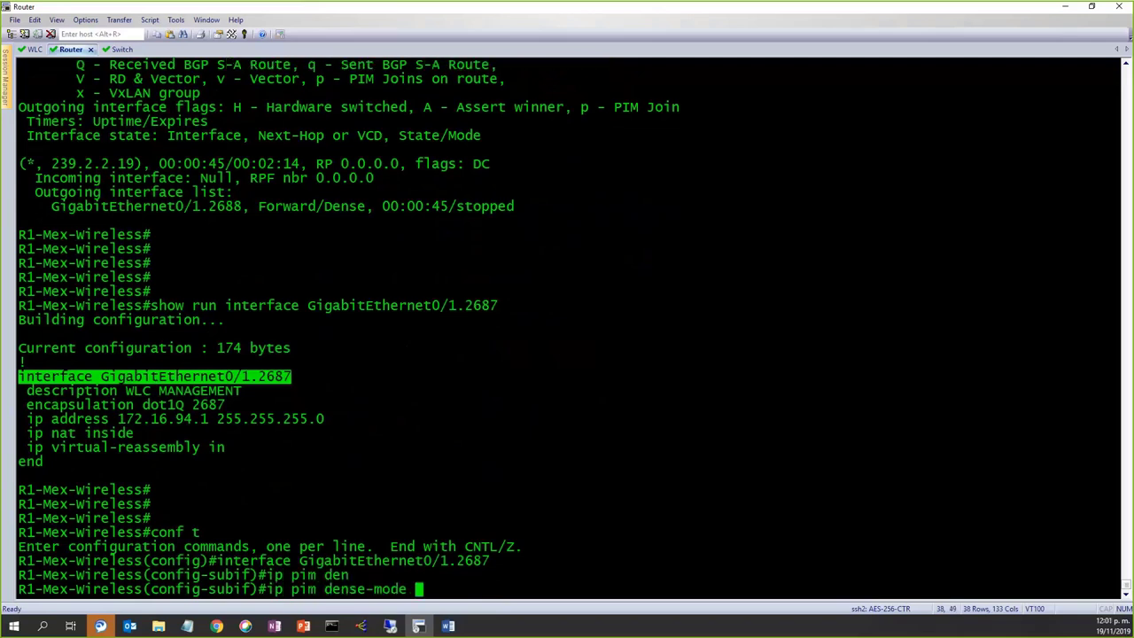
key(Return)
key(Return)
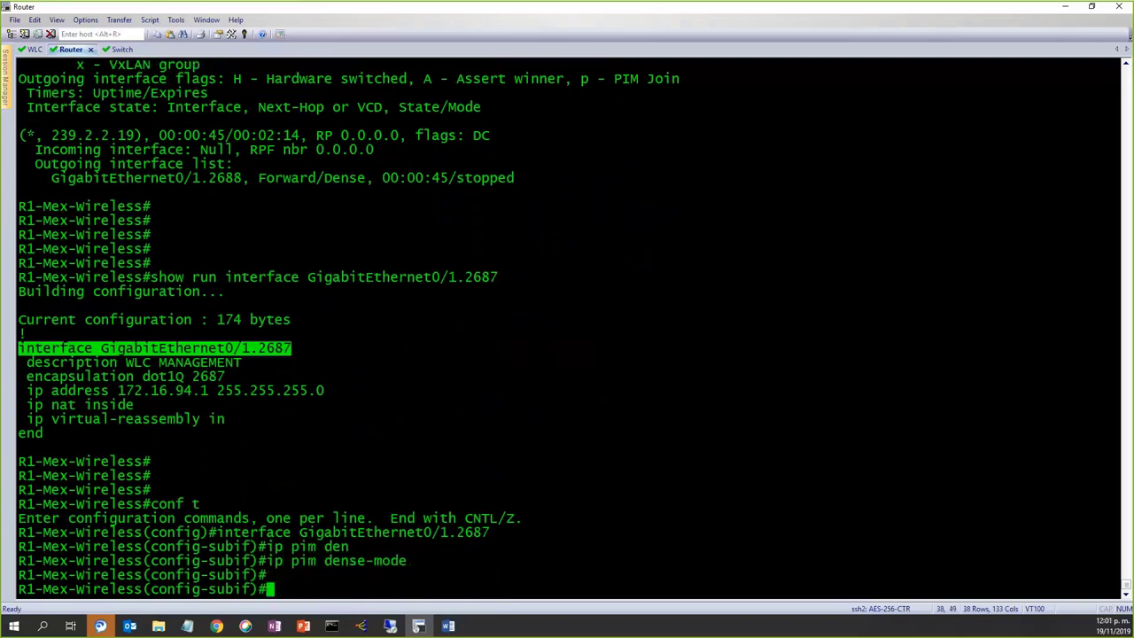
text(end)
key(Return)
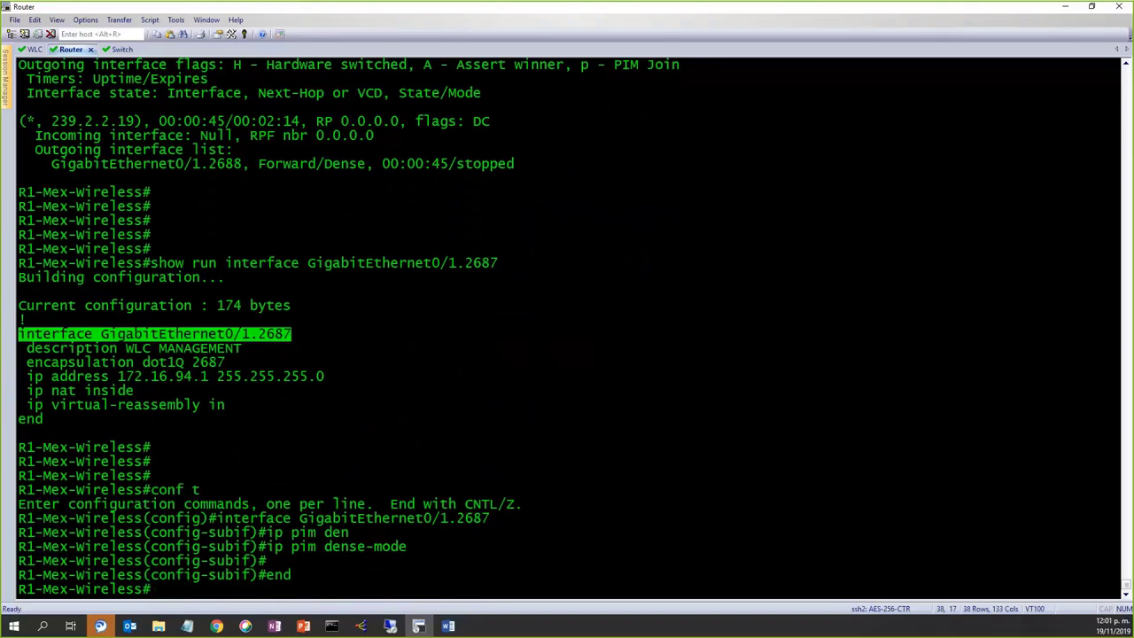
Run sh ip mroute 239.2.2.19 on the router to display the group's multicast routing entries
key(Return)
key(Return)
scroll(544, 434, up, 2)
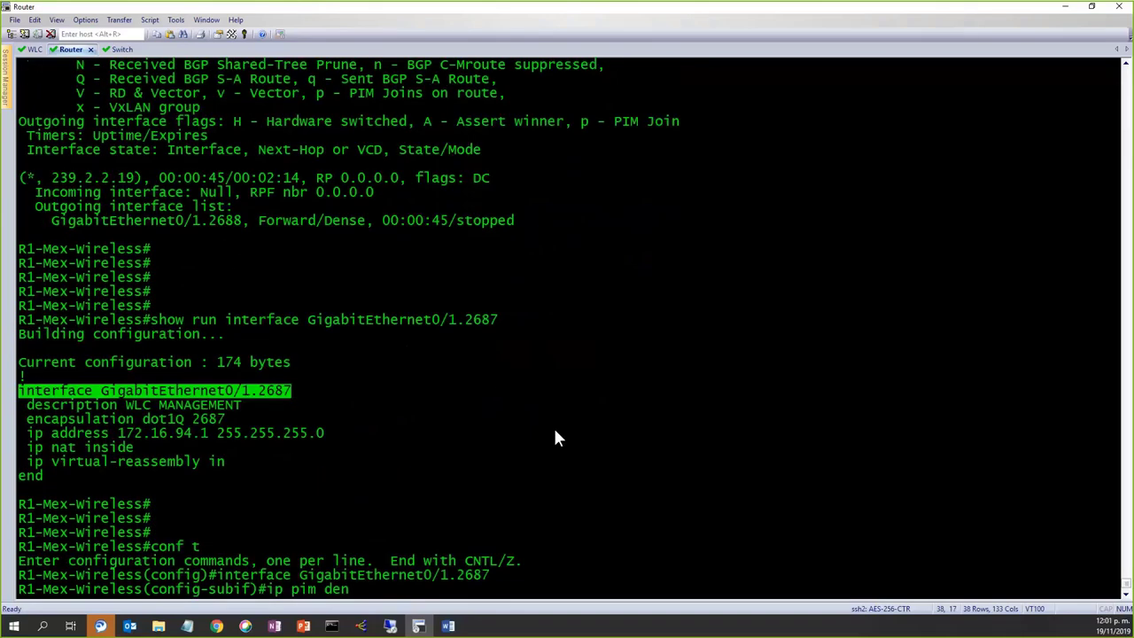
scroll(554, 438, down, 2)
text(show run interface GigabitEthernet0/1.2687)
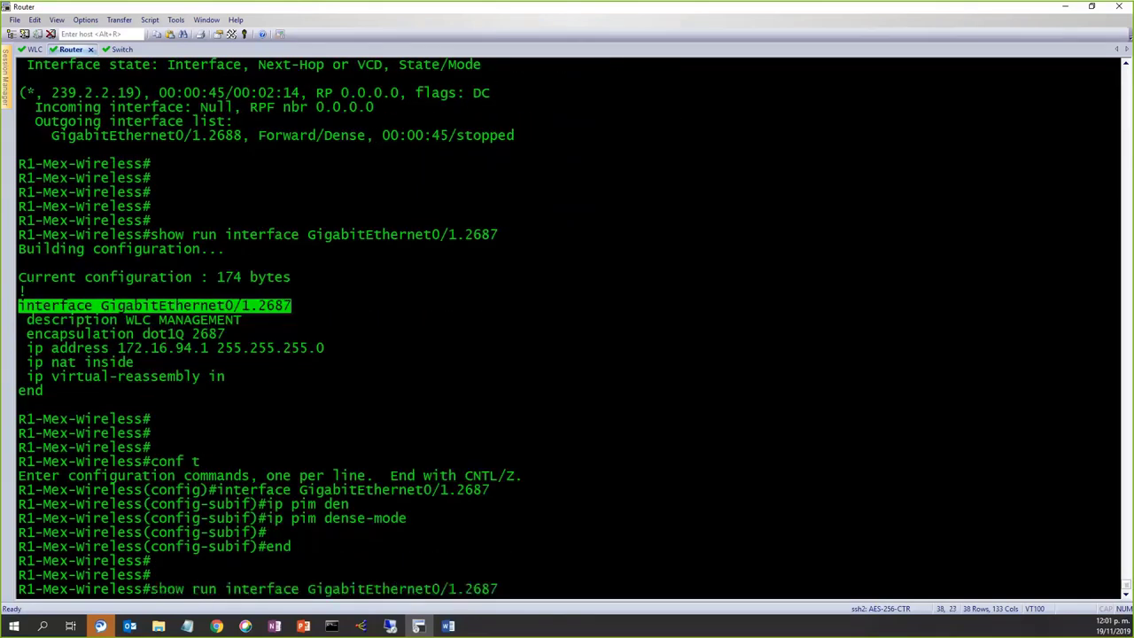
key(Up)
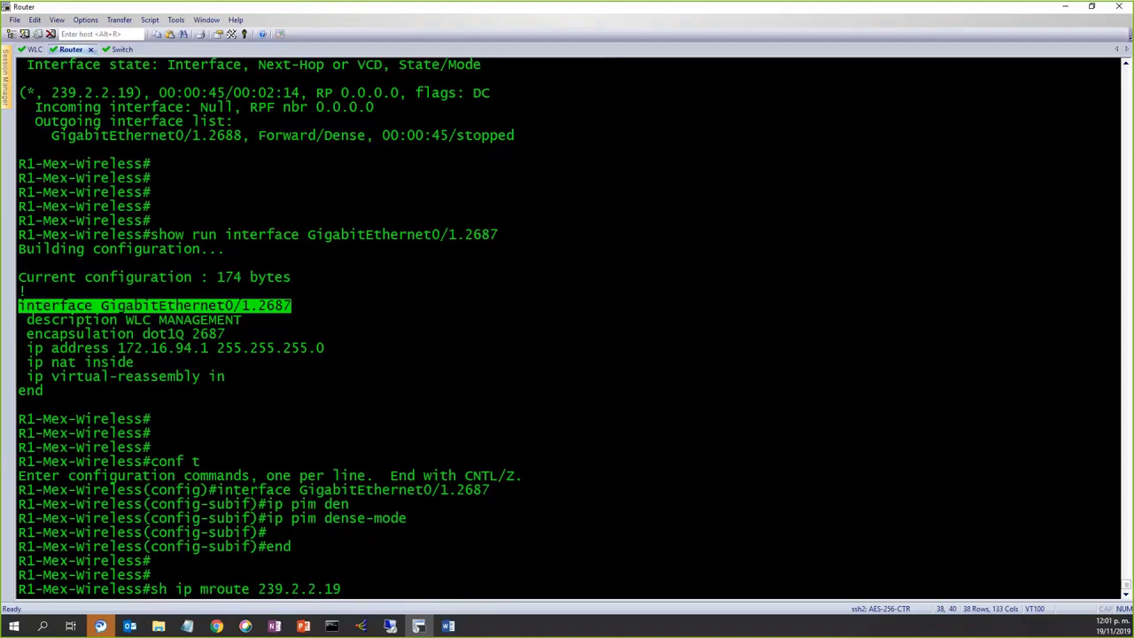
key(Return)
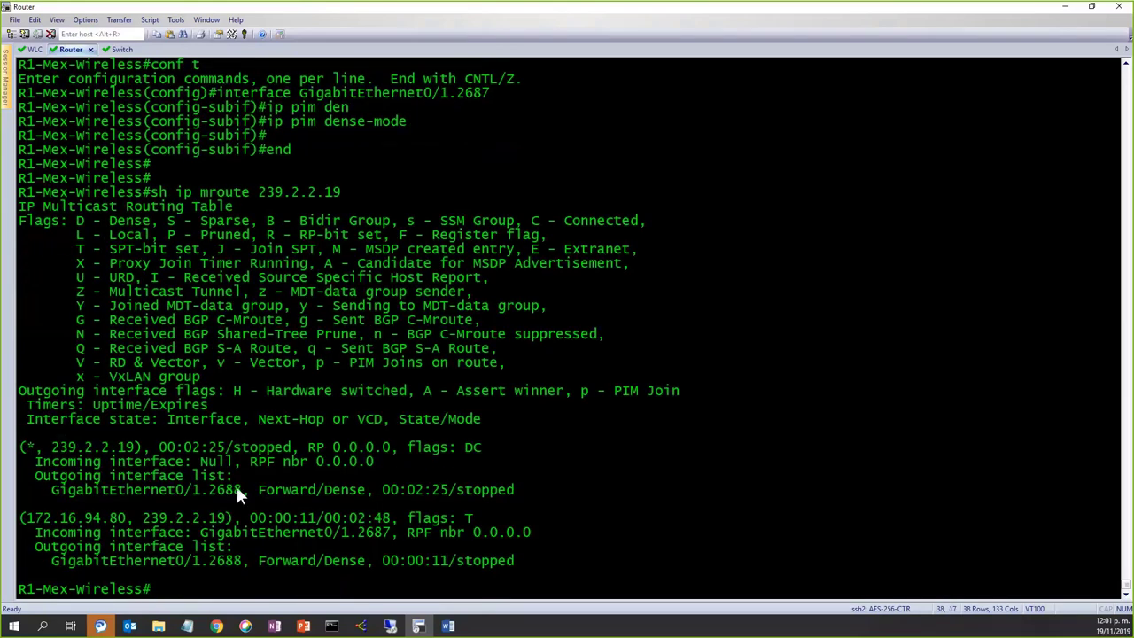
Examine the (*, 239.2.2.19) and source-specific entries in the multicast routing table, including the stream's source address
drag(537, 492, 11, 454)
click(11, 453)
drag(534, 558, 22, 523)
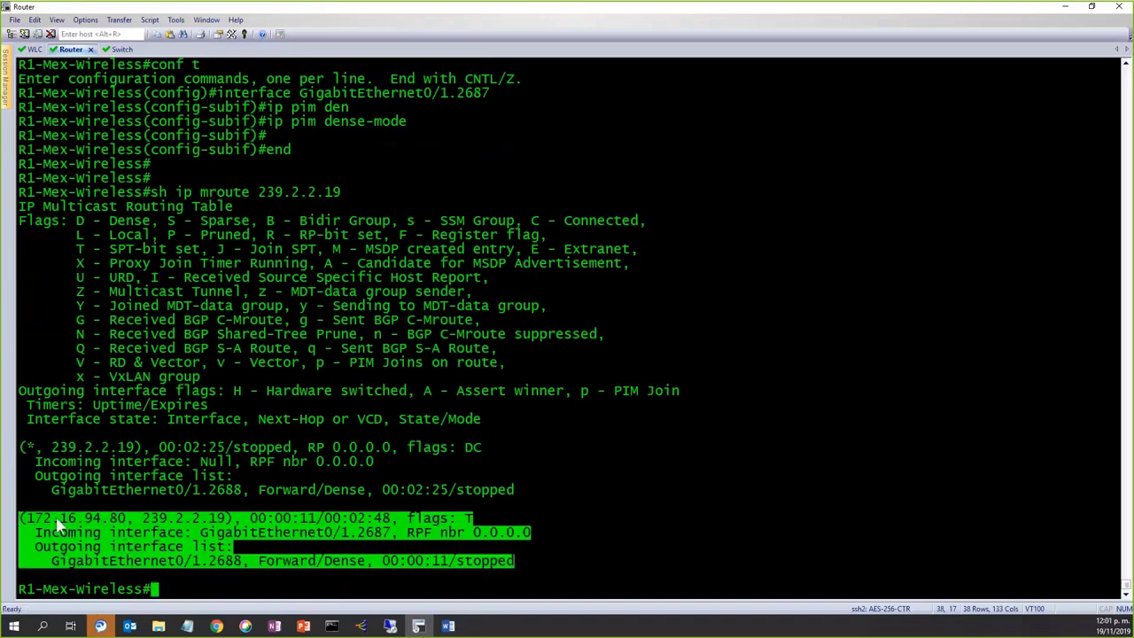
drag(126, 518, 42, 519)
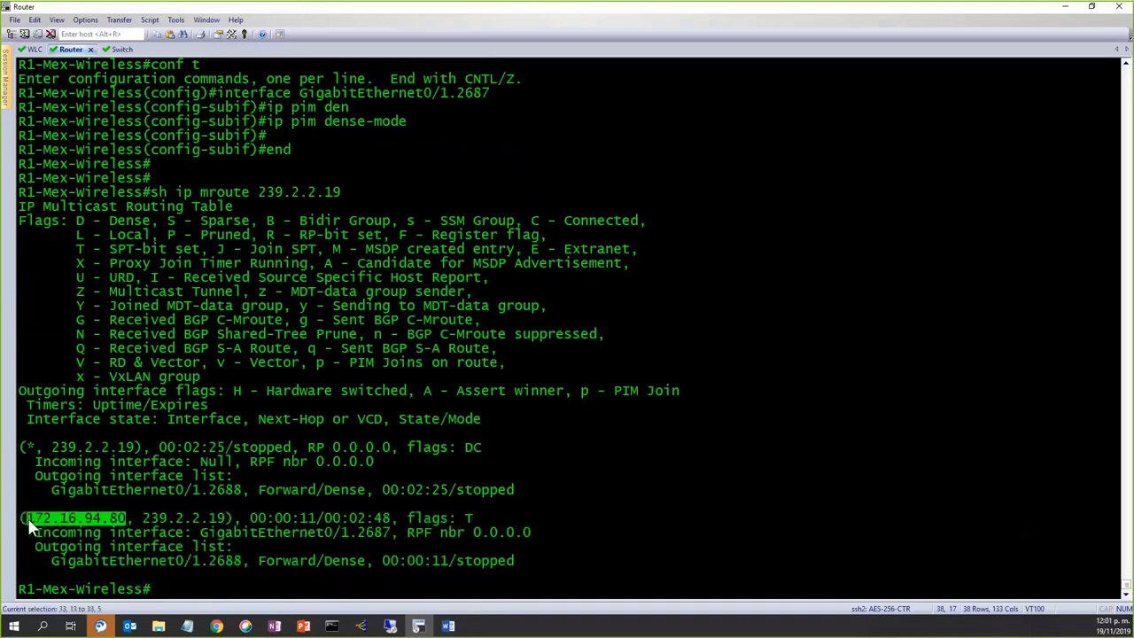
click(130, 512)
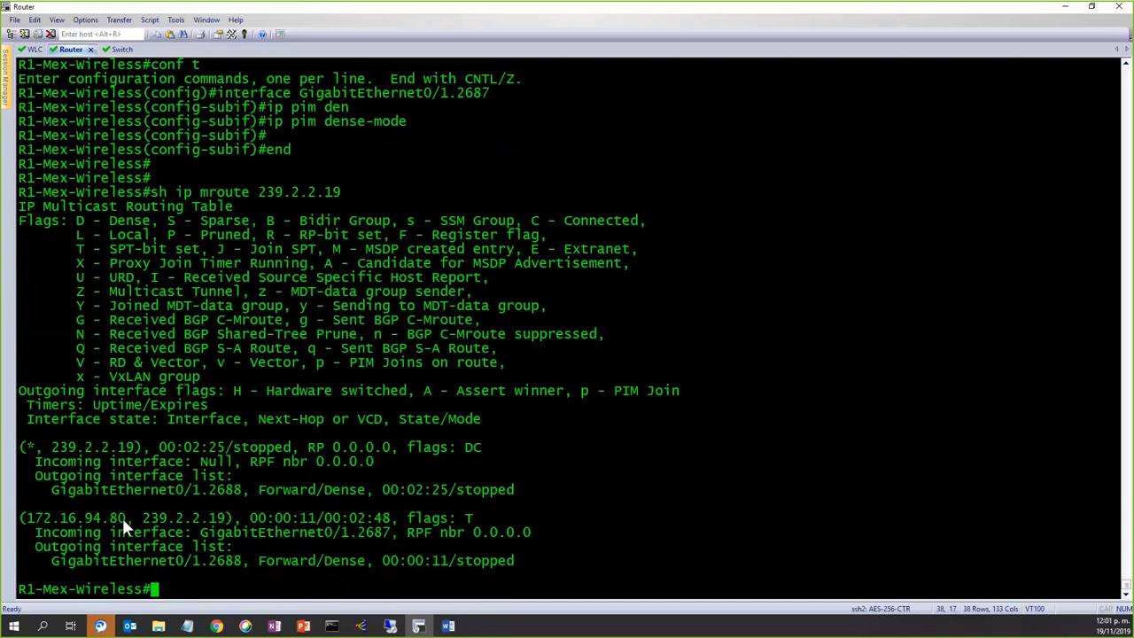
drag(123, 517, 31, 523)
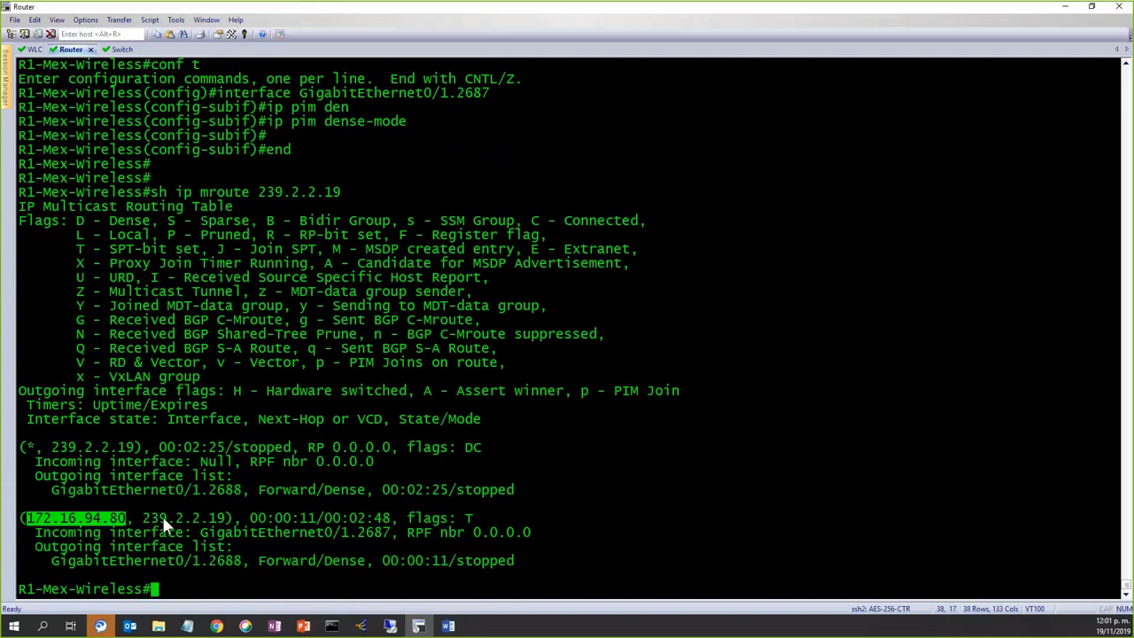
click(97, 554)
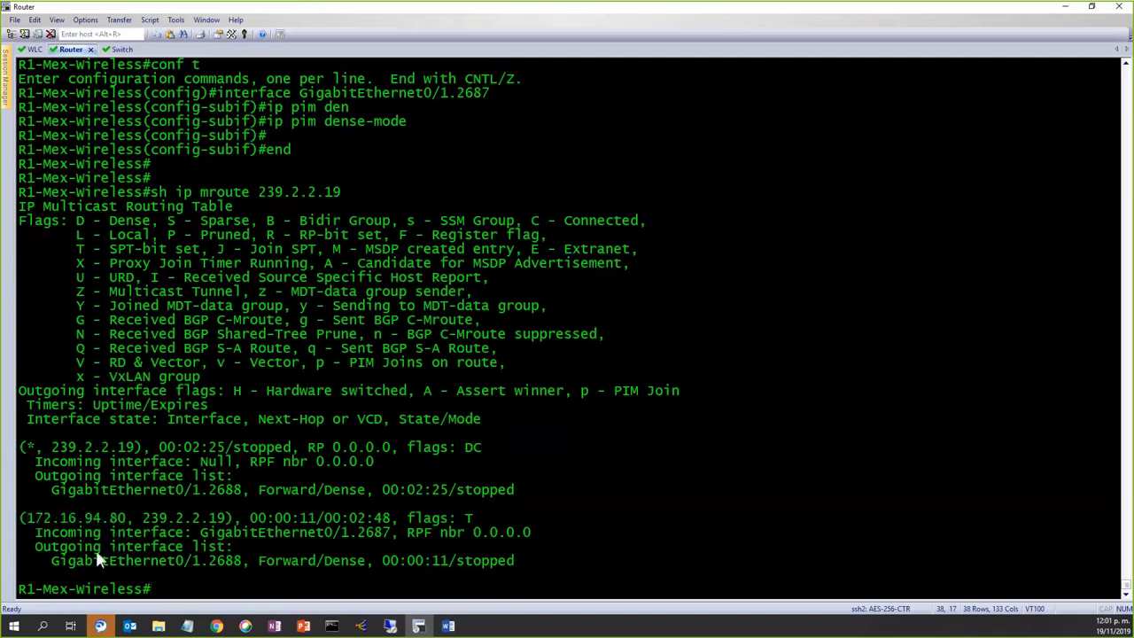
Review the incoming and outgoing interfaces of the source-specific 239.2.2.19 entry, including the full mroute output
drag(36, 532, 388, 526)
click(180, 526)
click(389, 526)
drag(52, 560, 240, 558)
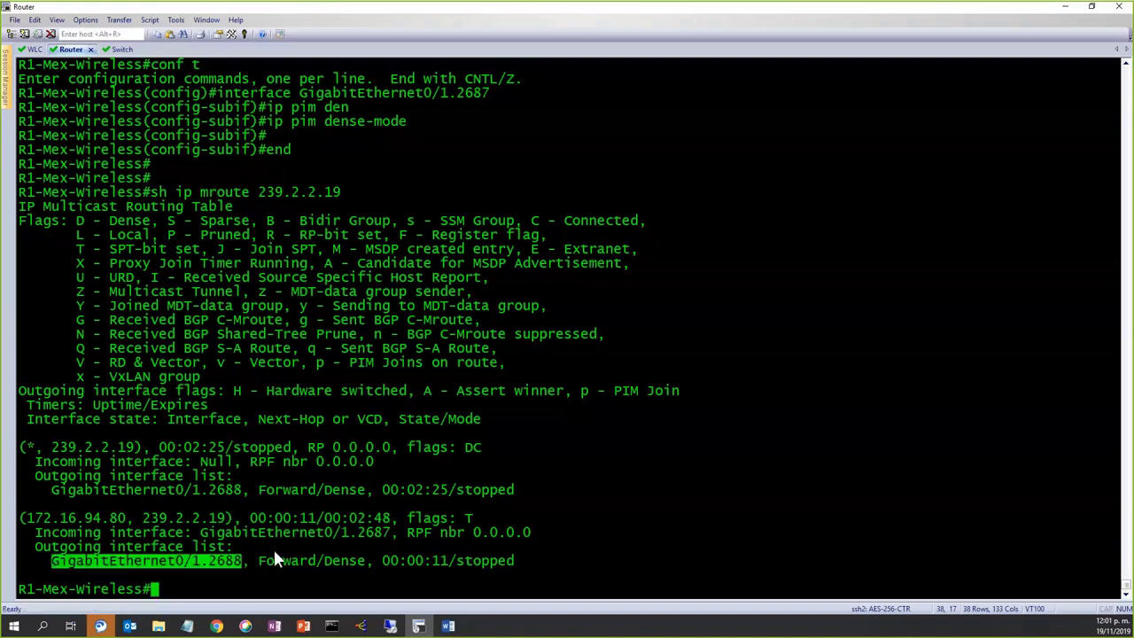
click(575, 556)
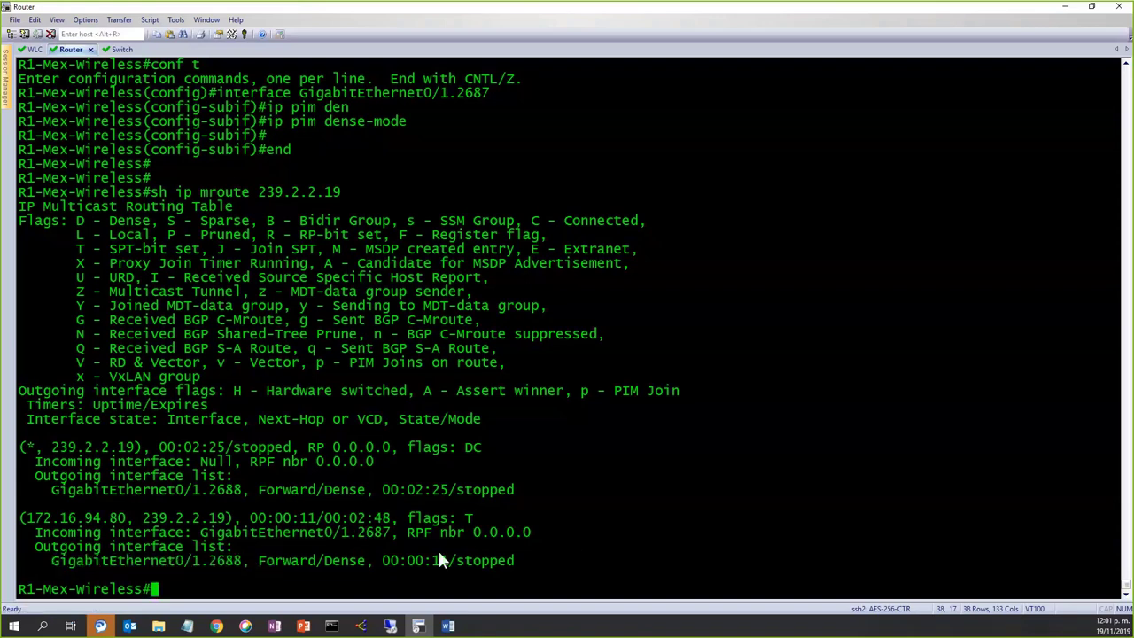
drag(440, 567, 17, 193)
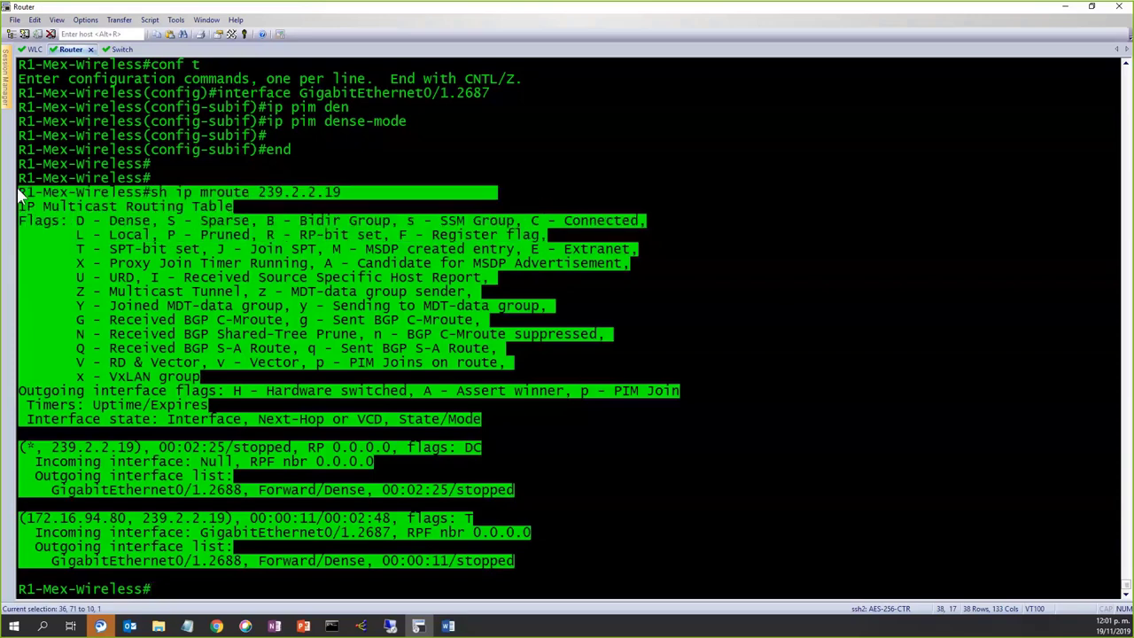
click(495, 416)
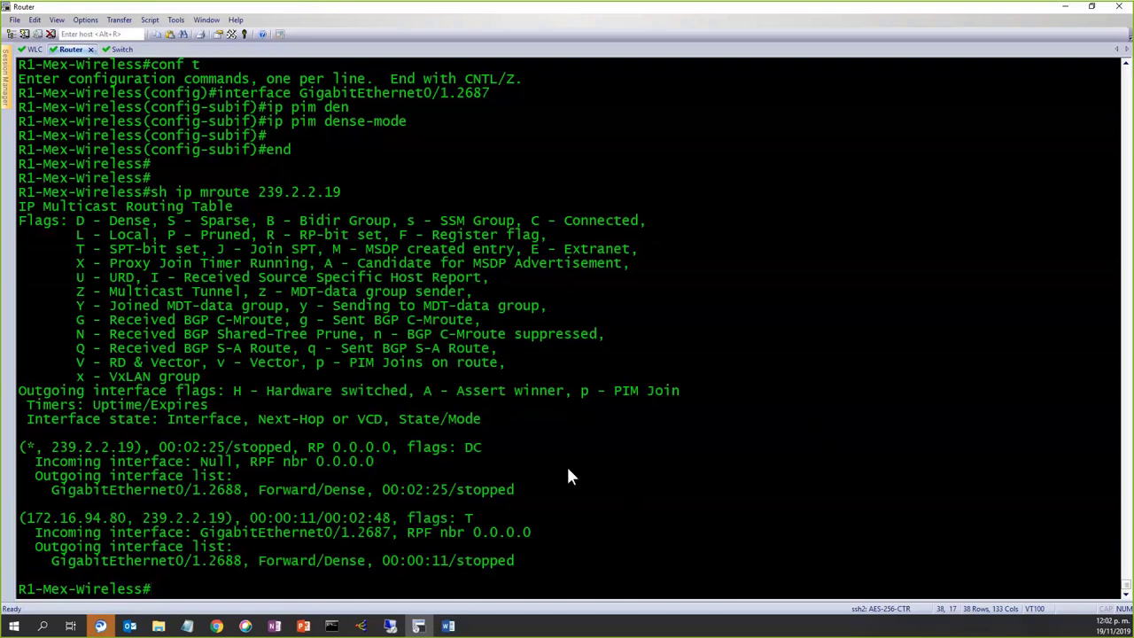
Switch to the Switch session and run show ip igmp snooping mrouter
click(122, 50)
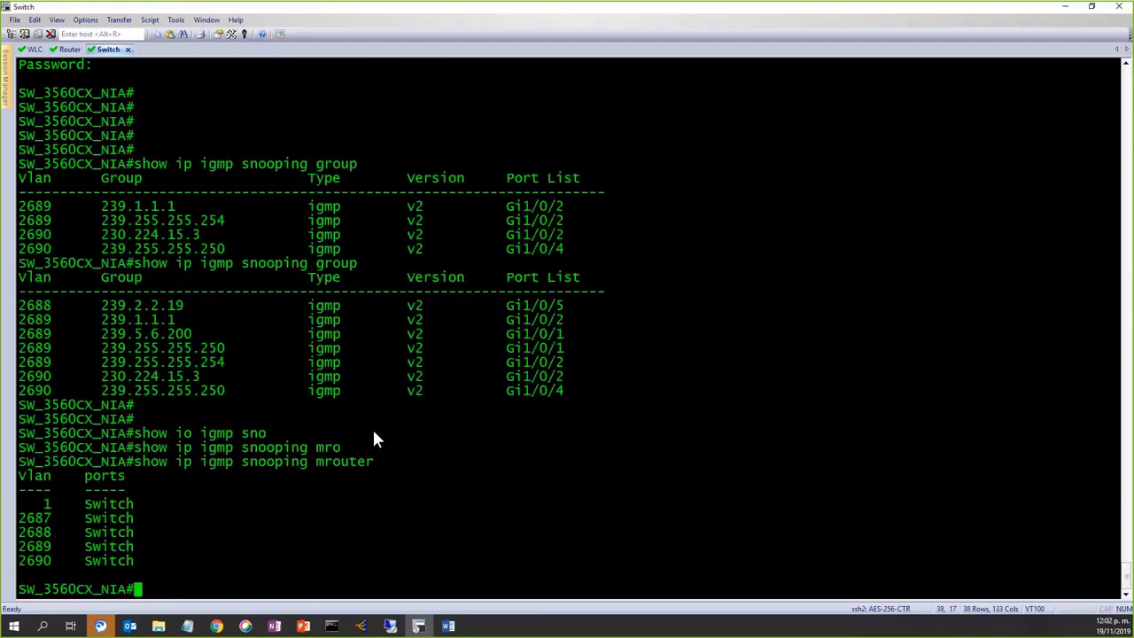
key(Return)
key(Return)
key(Return)
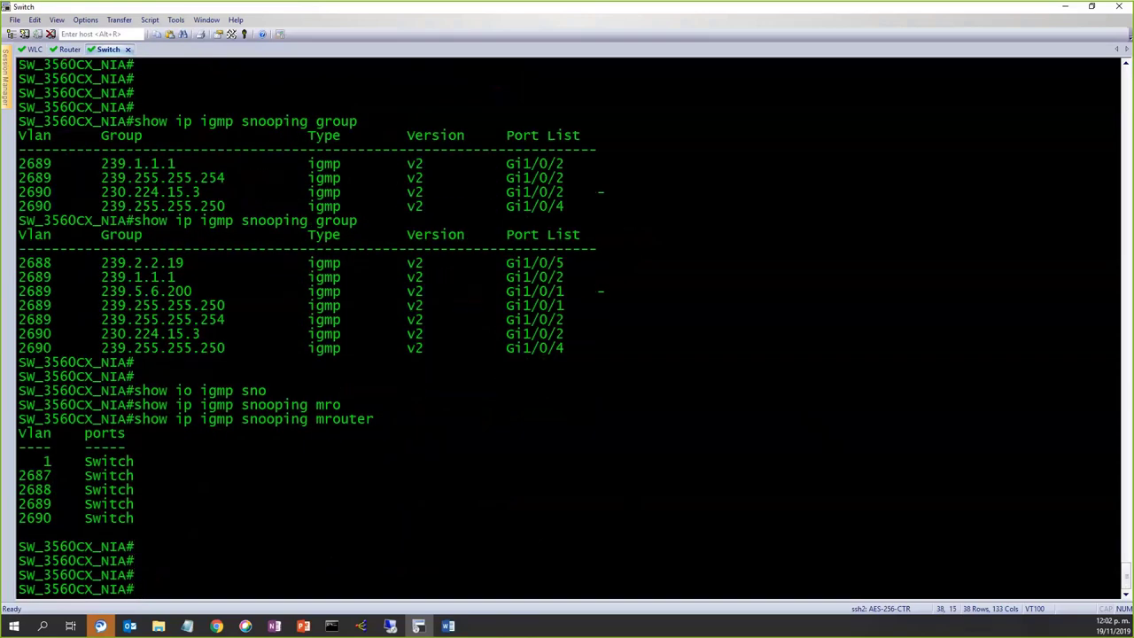
key(Up)
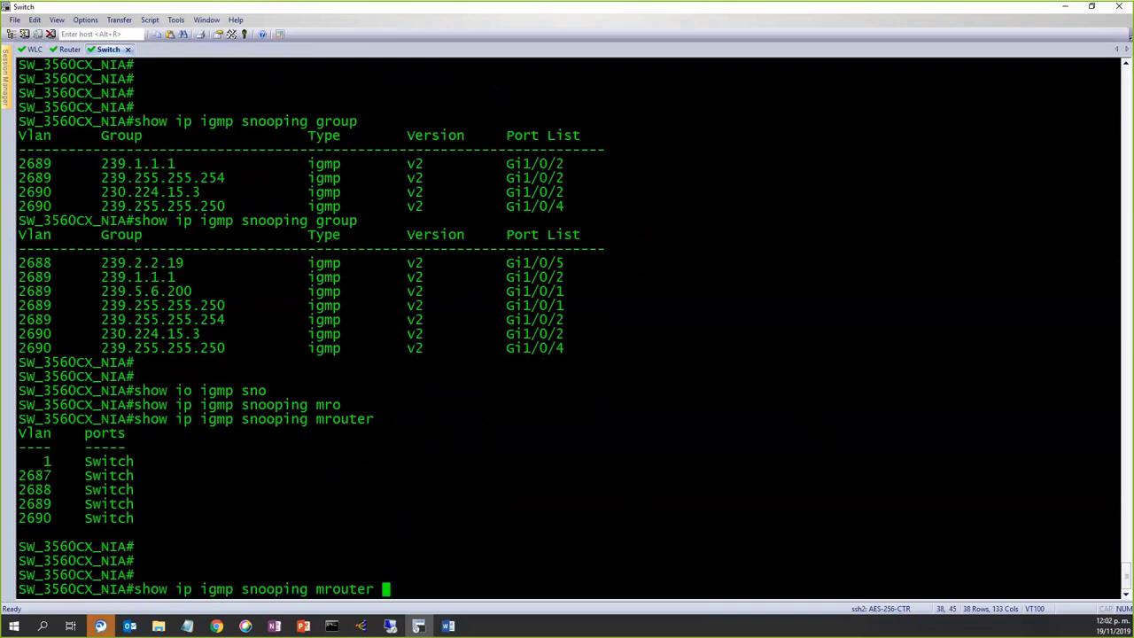
key(Return)
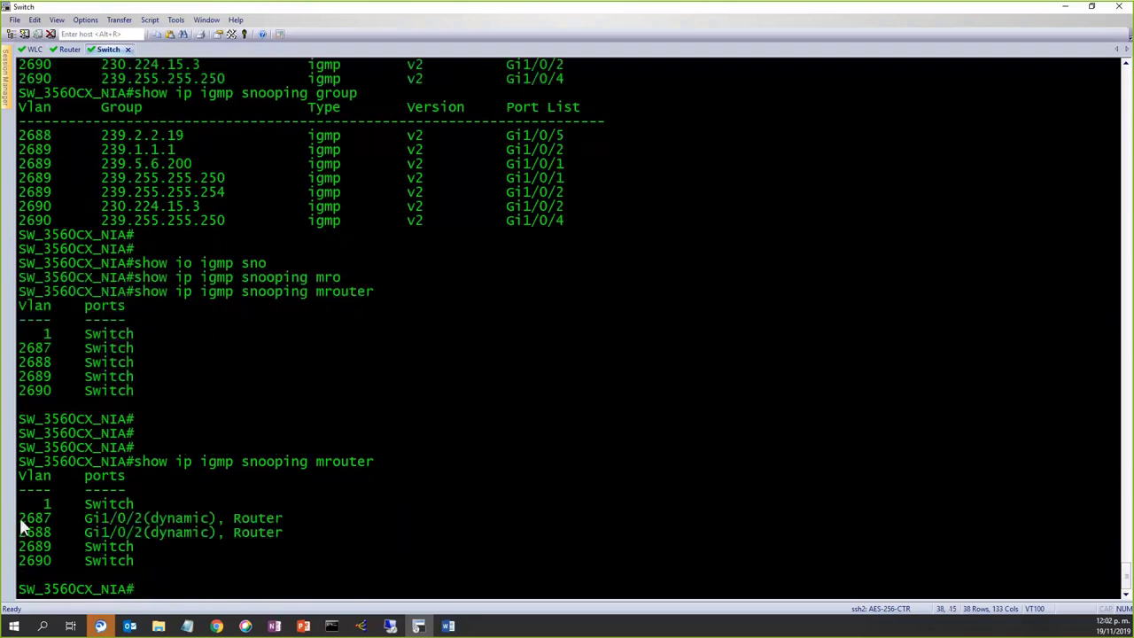
Check the multicast router ports listed for VLANs 2687 and 2688 in the switch output
drag(19, 523, 53, 523)
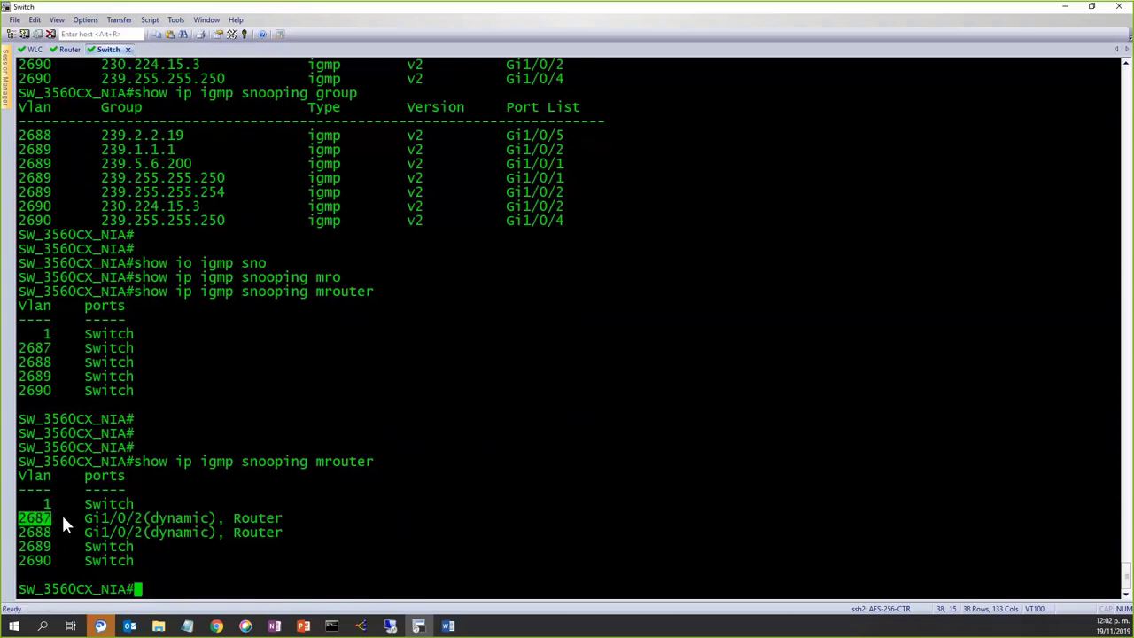
drag(20, 534, 50, 531)
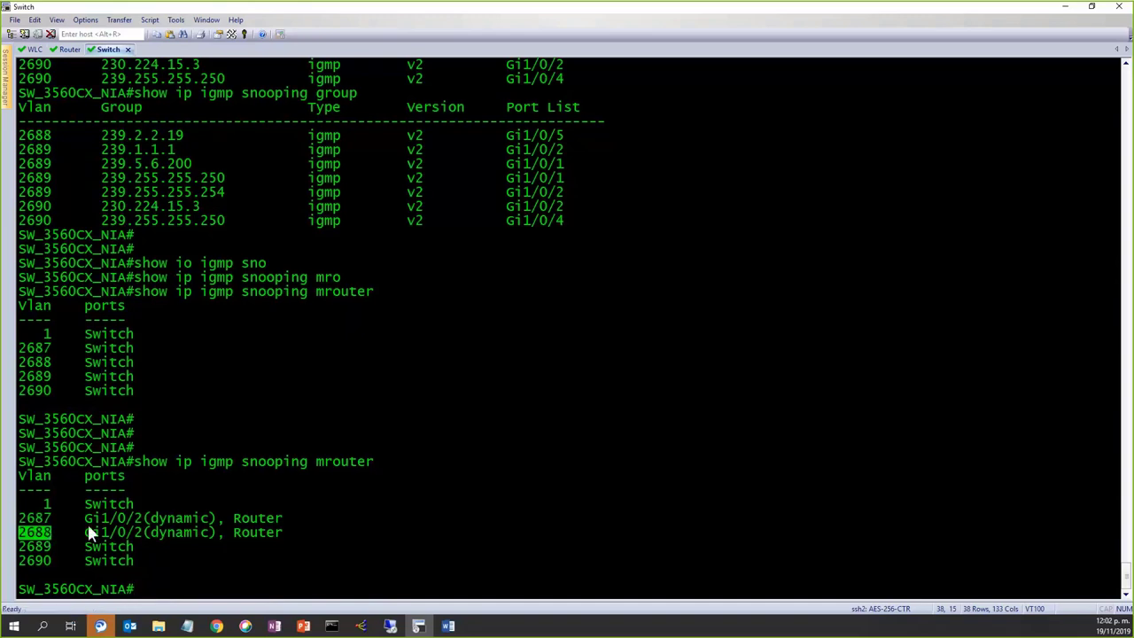
click(48, 520)
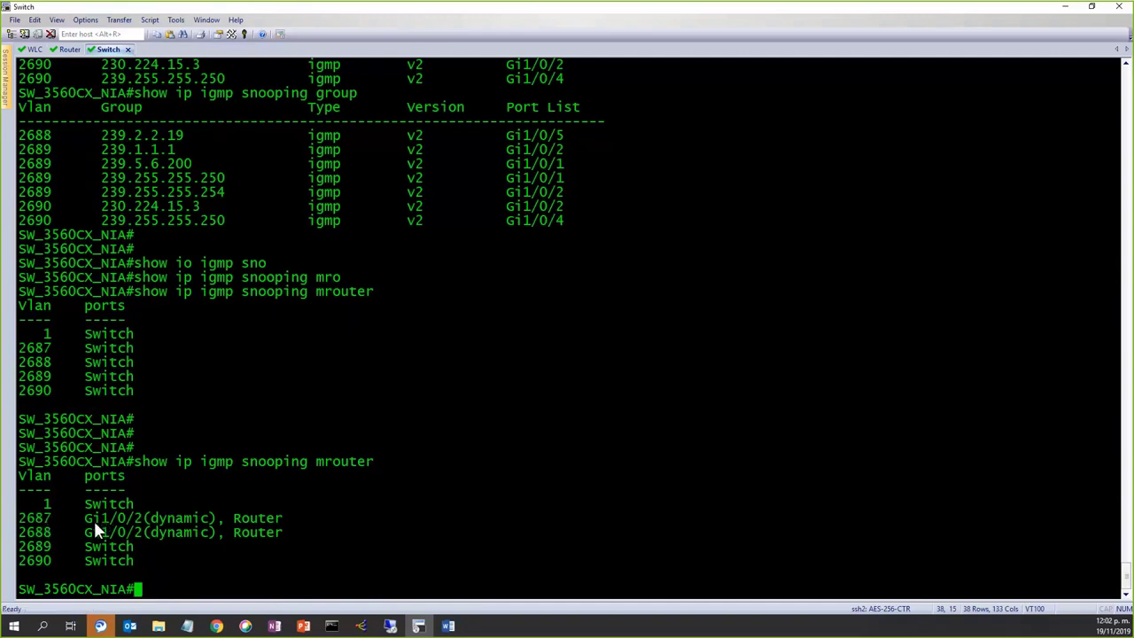
drag(79, 518, 143, 515)
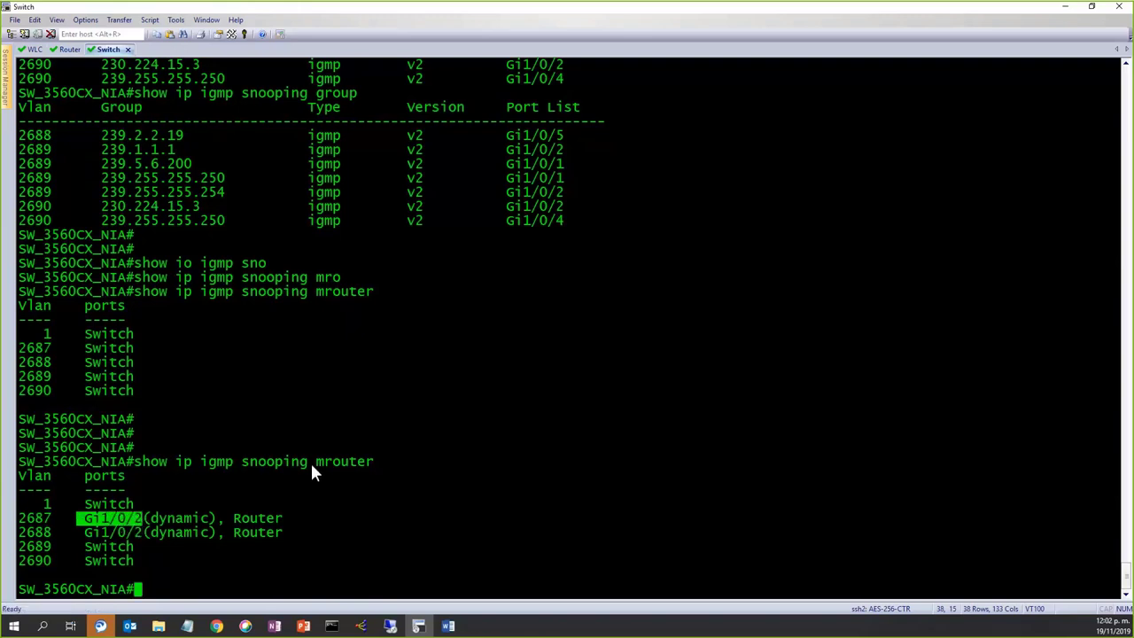
click(25, 522)
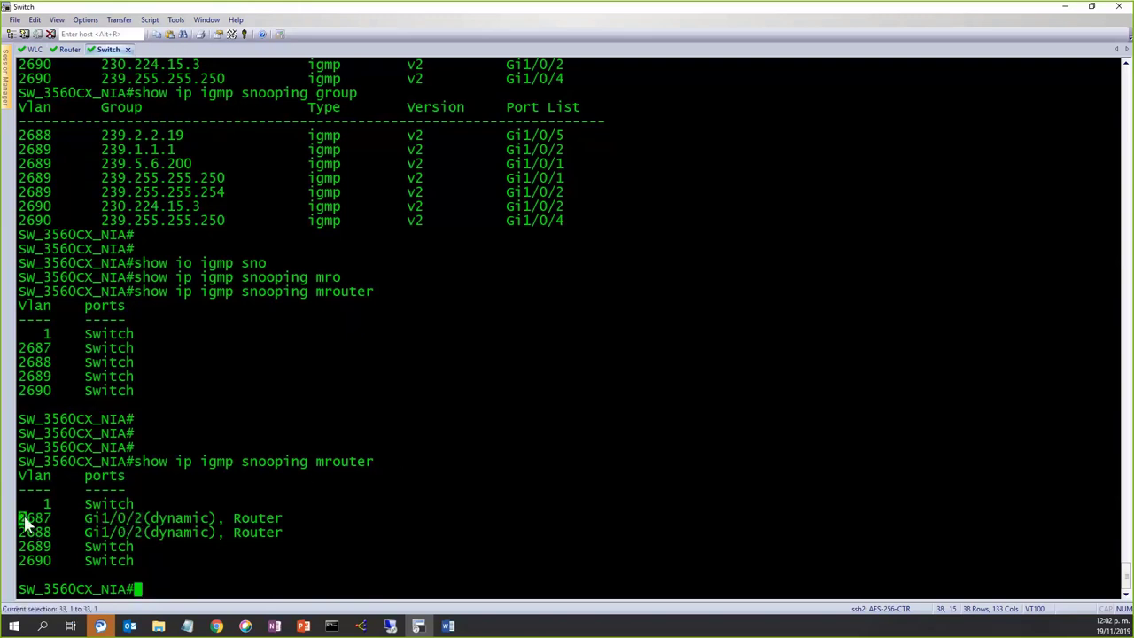
click(190, 544)
Check the VLAN 2689 entry in the switch's multicast router port list
key(Return)
key(Return)
key(Return)
drag(21, 505, 132, 505)
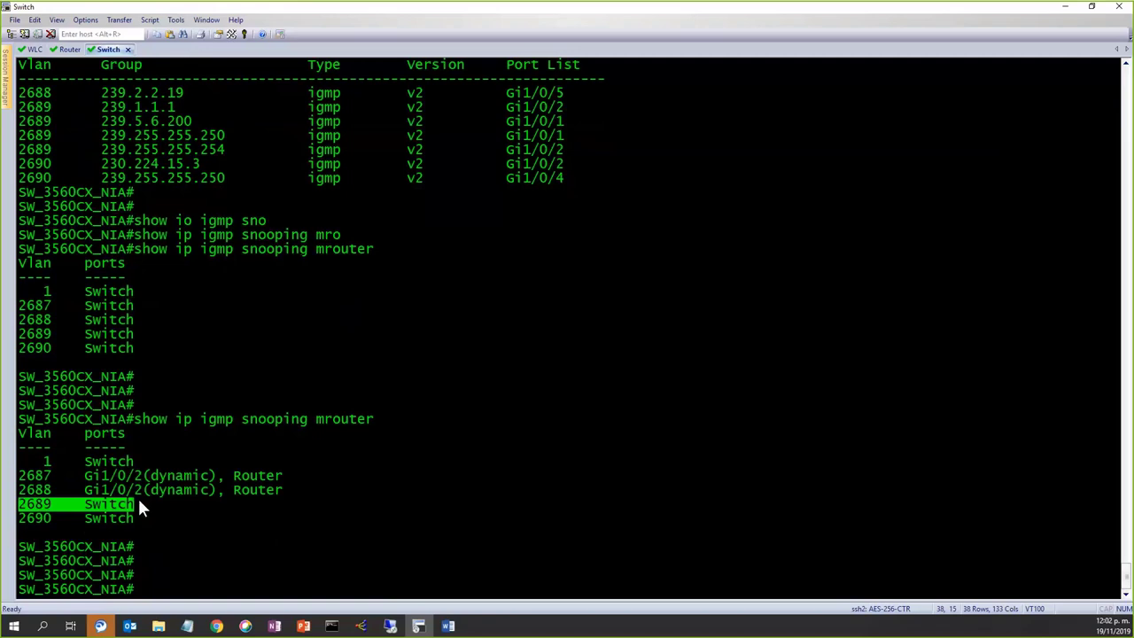
click(176, 507)
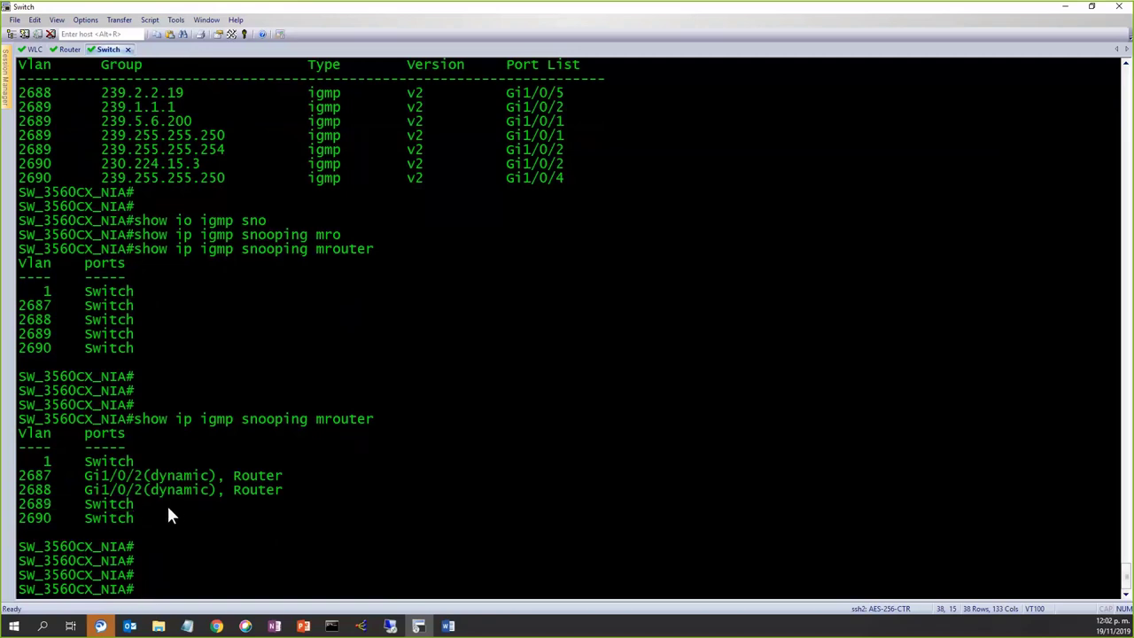
drag(133, 503, 20, 503)
click(410, 491)
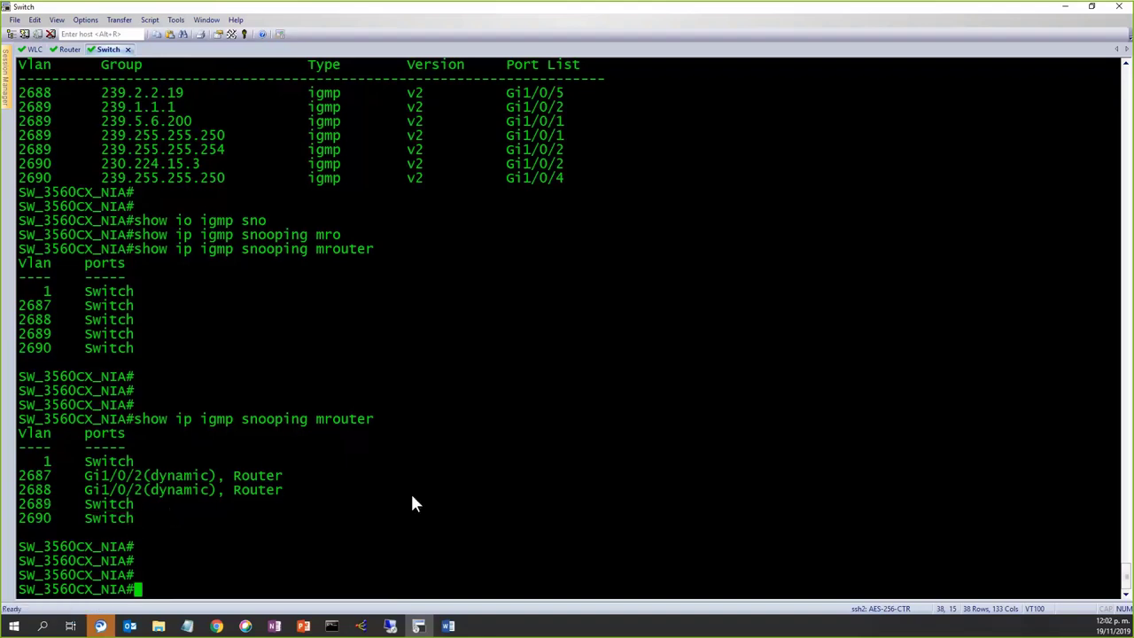
Switch to the wireless controller's web interface in Chrome and open the Multicast Groups monitoring page
click(1065, 7)
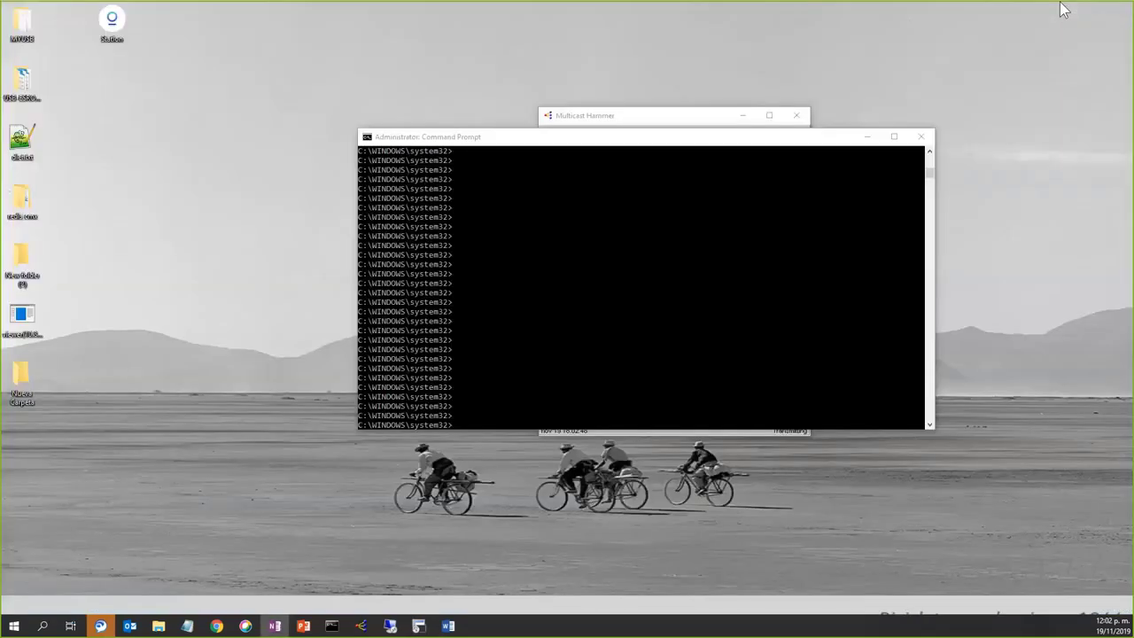
mouse_move(221, 629)
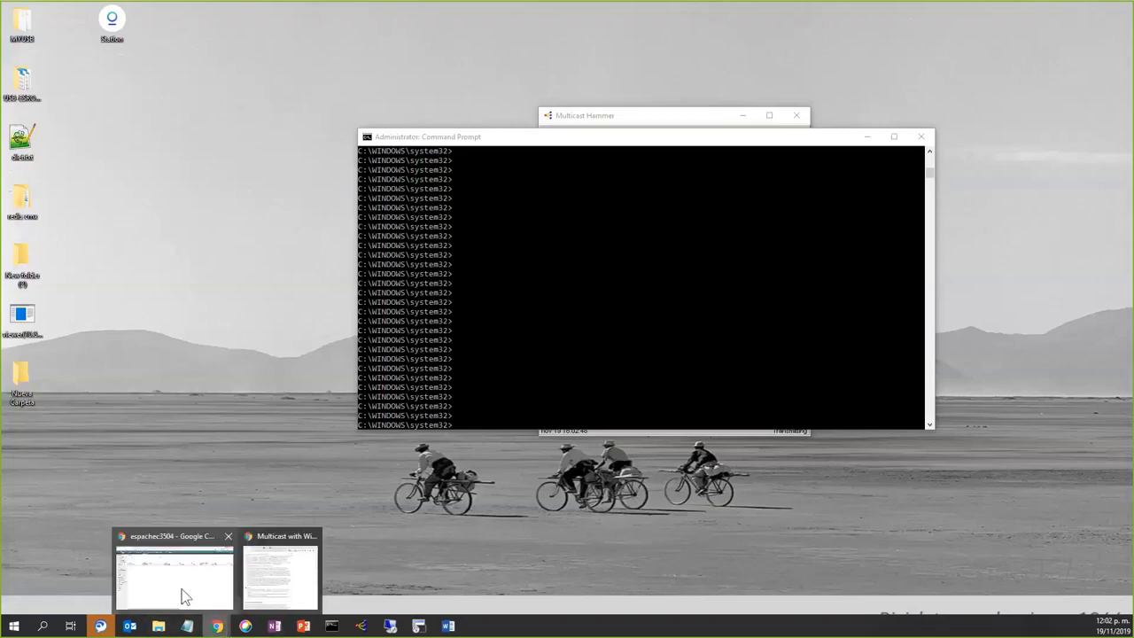
click(183, 597)
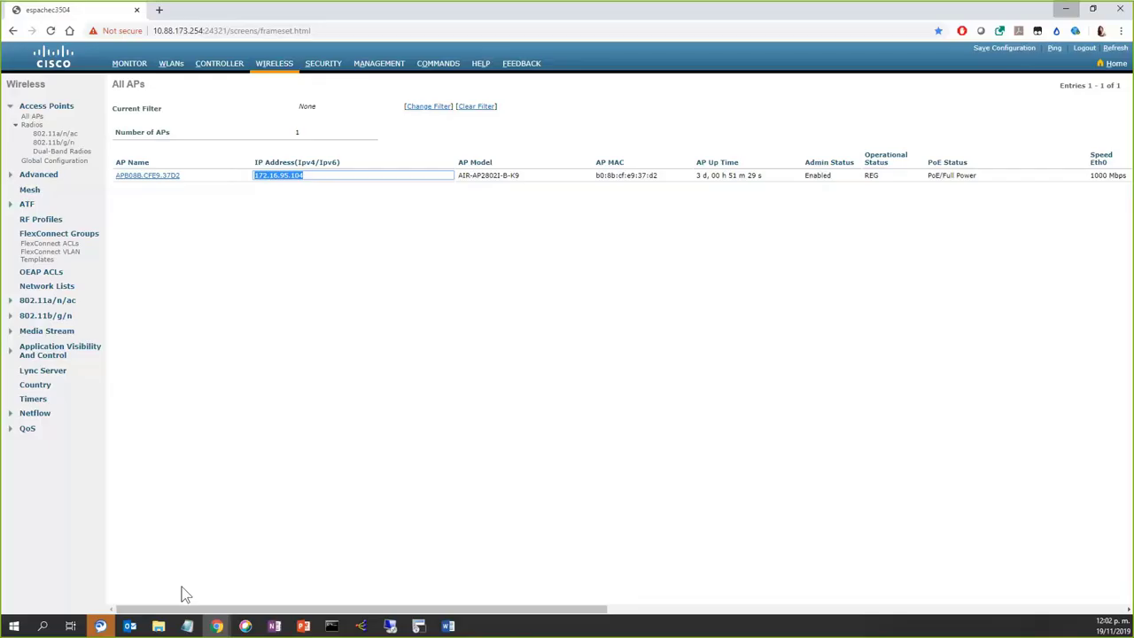
click(123, 67)
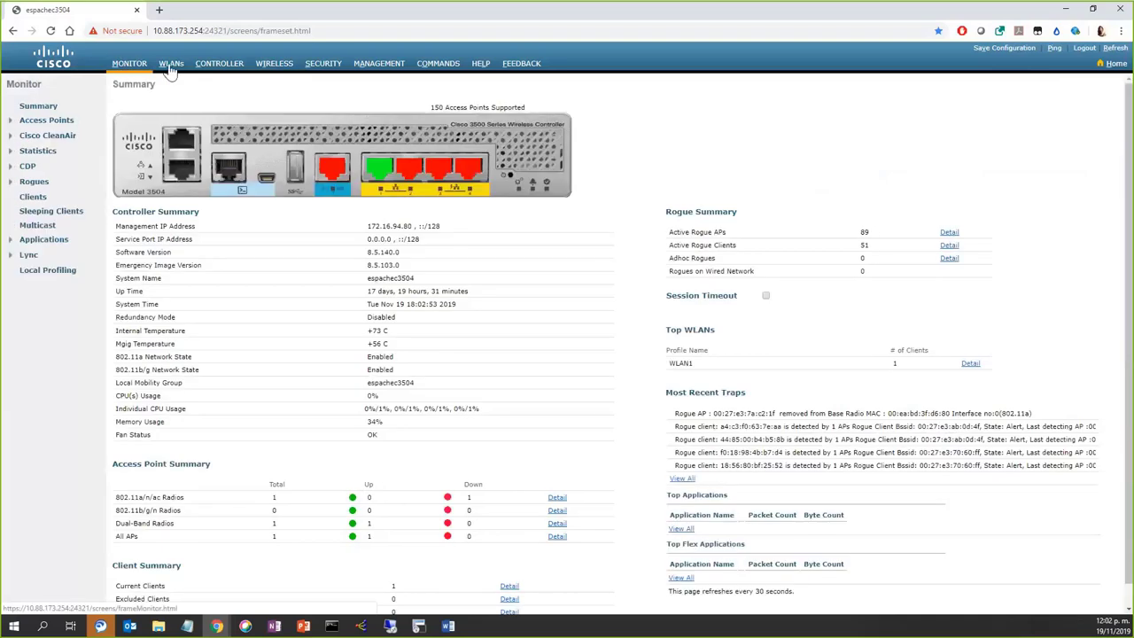
click(218, 69)
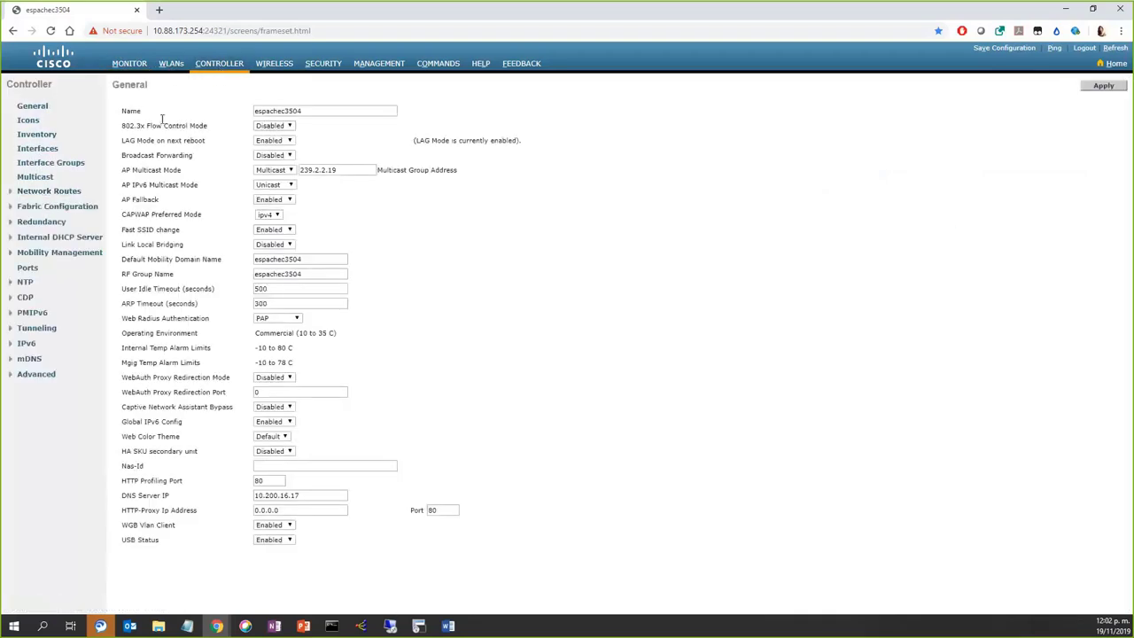
click(128, 67)
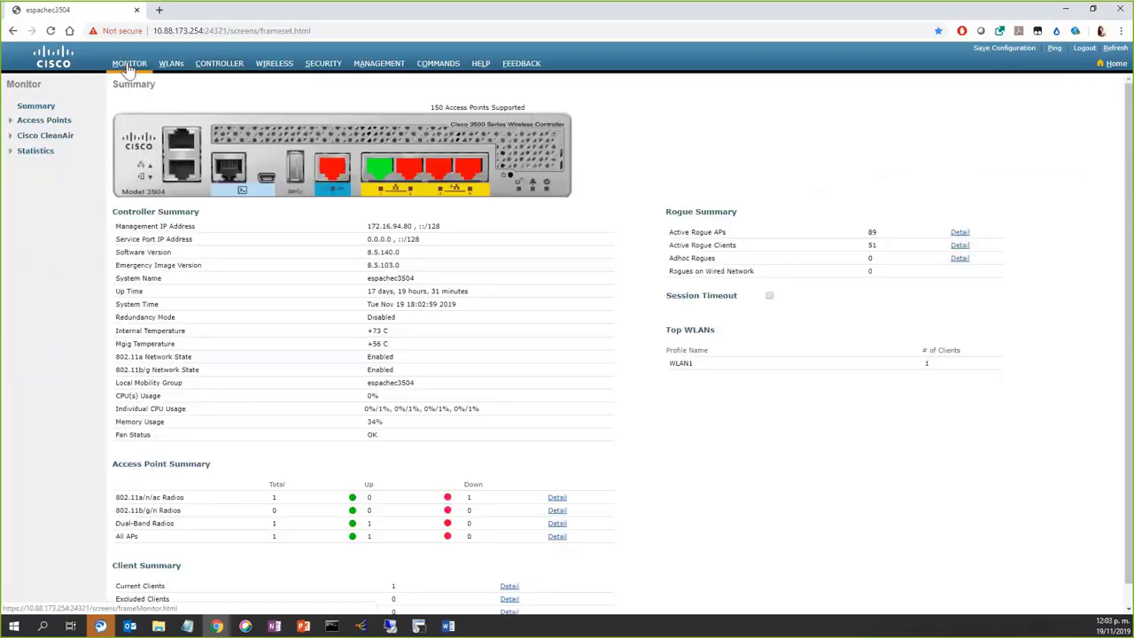
click(37, 225)
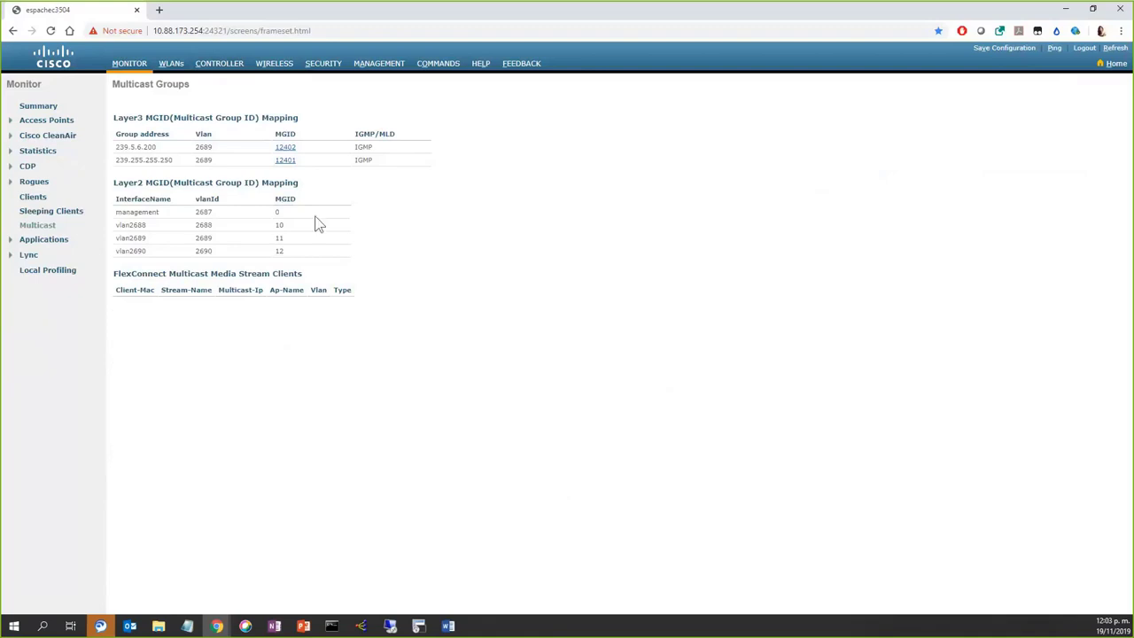
Open the MGID details for group 239.5.6.200 and check the member client's MAC address and AP name
drag(116, 147, 159, 150)
click(285, 147)
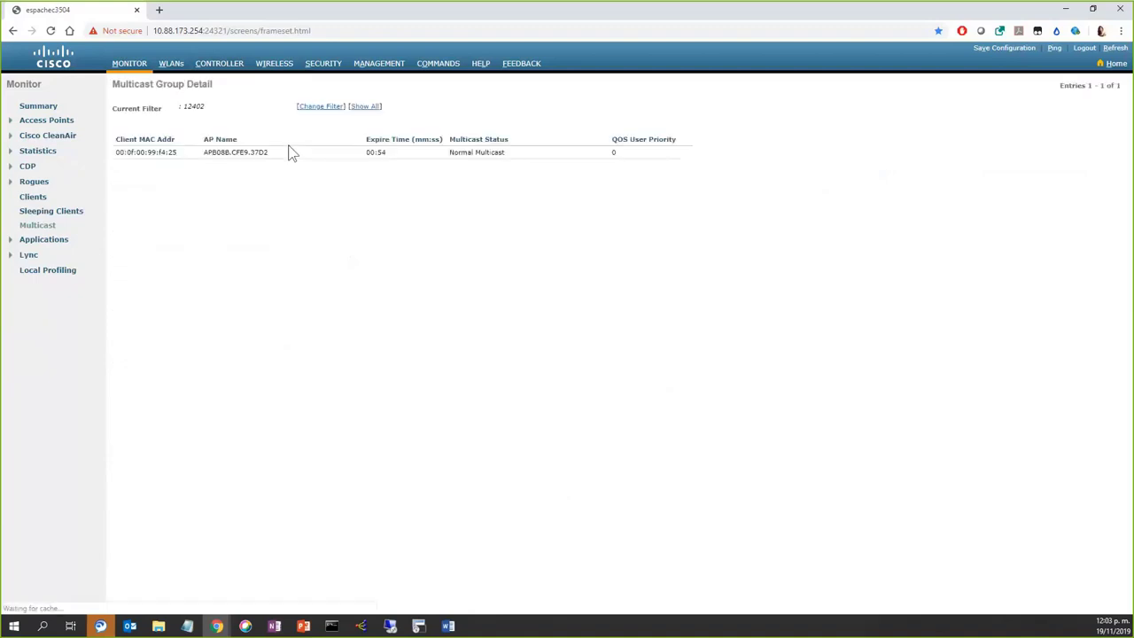
triple_click(144, 152)
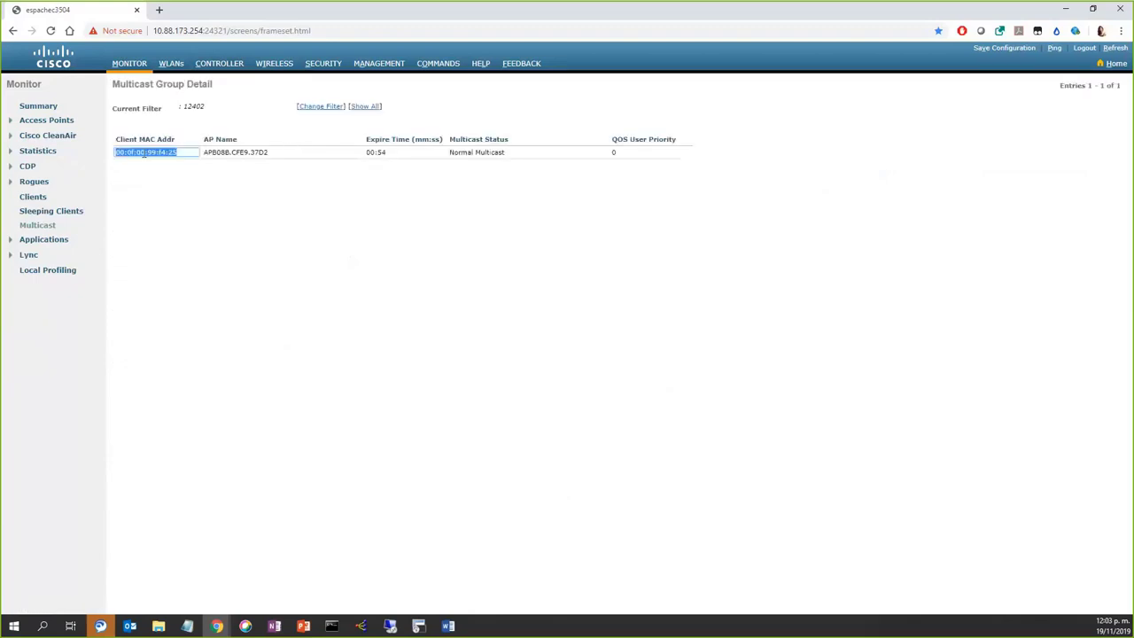
click(261, 221)
triple_click(234, 152)
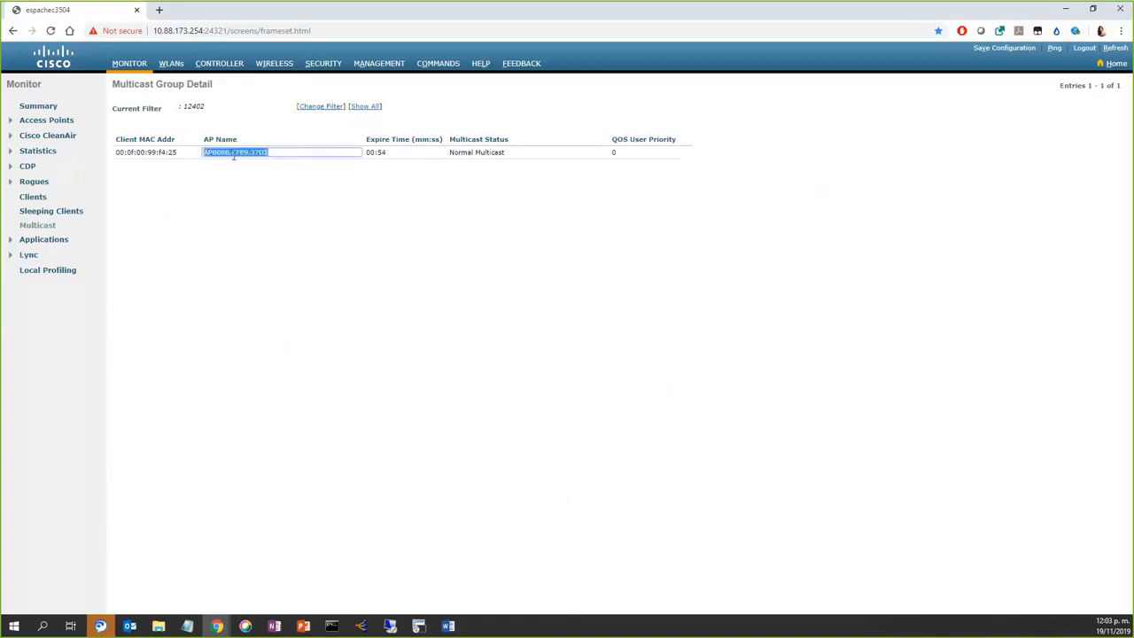
Return to the Multicast Groups page and check the Layer3 MGID mapping entry for group 239.5.6.200
double_click(162, 152)
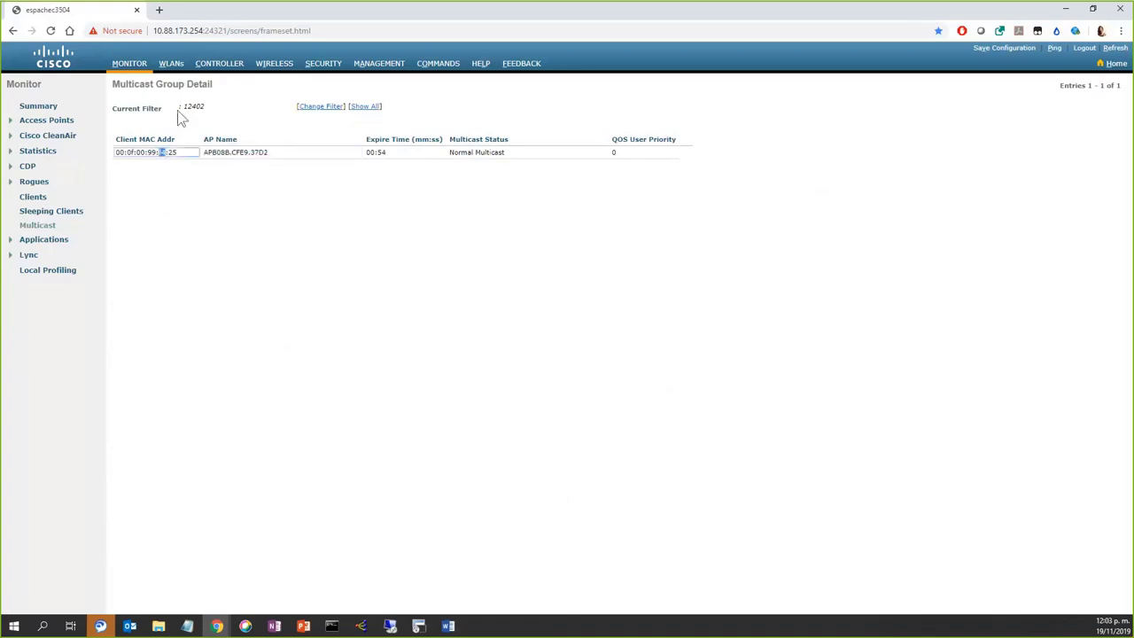
click(39, 226)
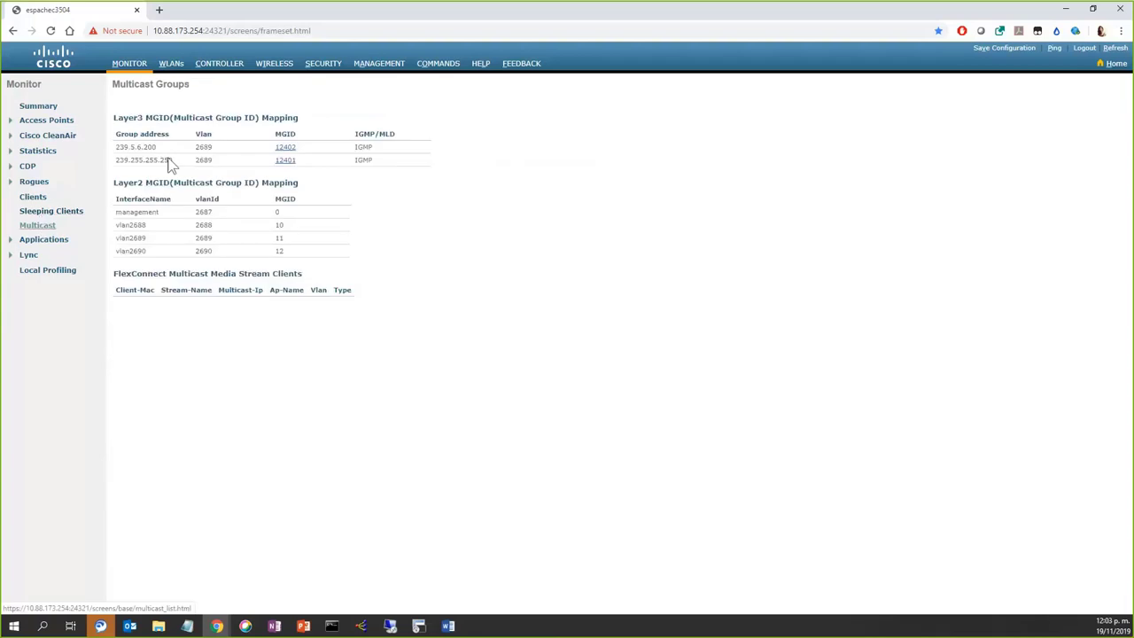
double_click(124, 151)
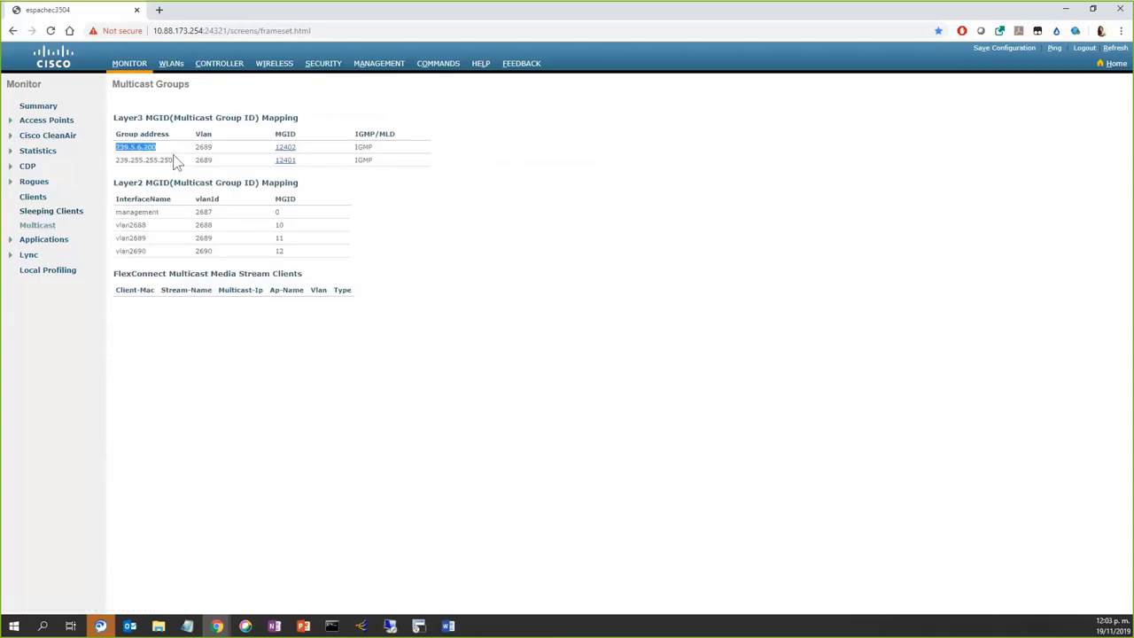
click(137, 156)
drag(118, 153, 166, 154)
click(125, 152)
double_click(126, 151)
Switch to the wireless client's remote desktop, sign in with the account password and check the 239.5.6.200 JOIN entry in Multicast Hammer
click(390, 626)
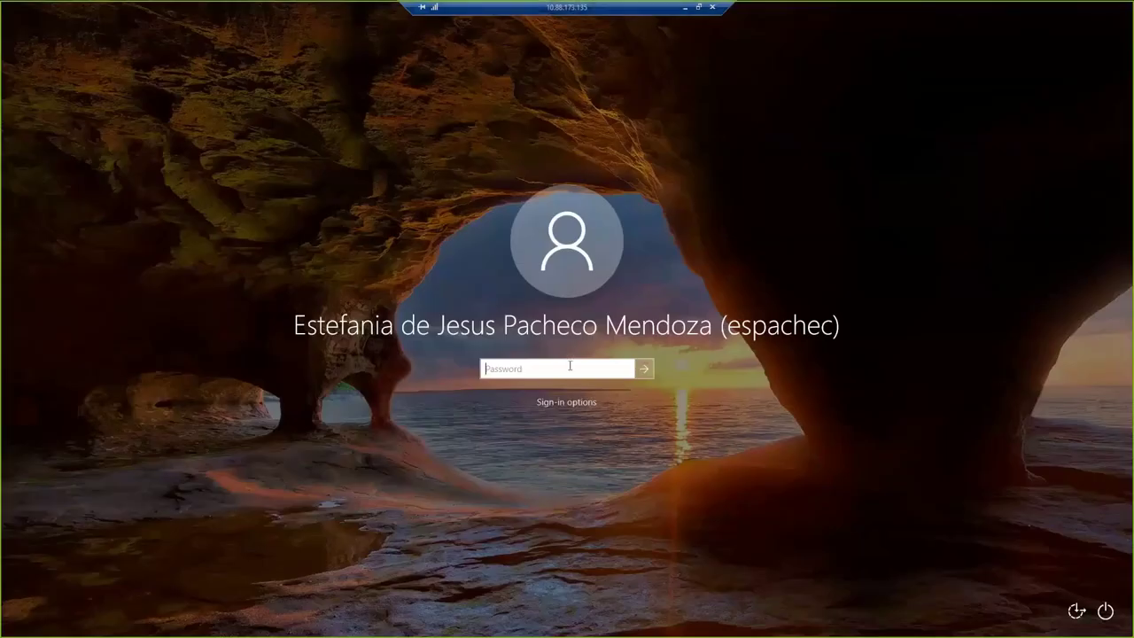
text(**********)
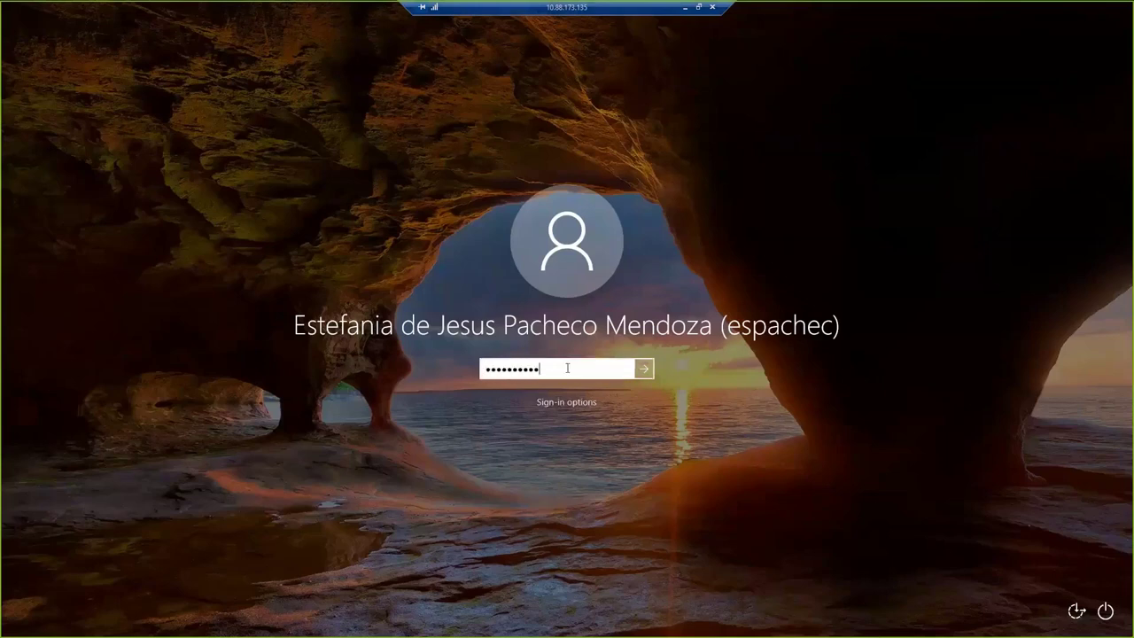
key(Return)
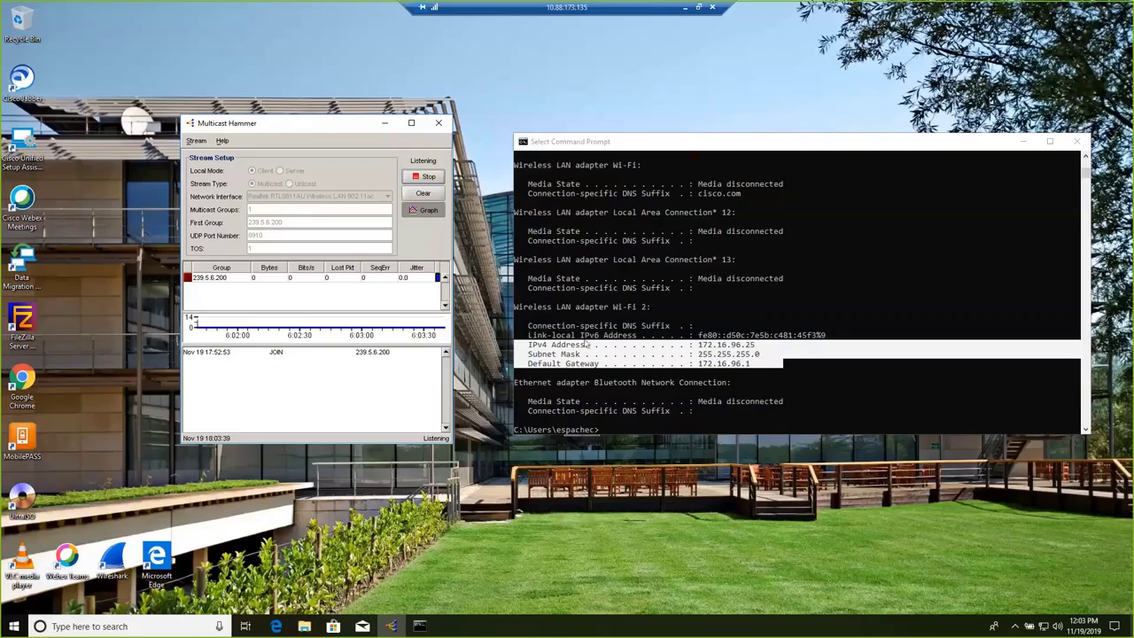
click(279, 358)
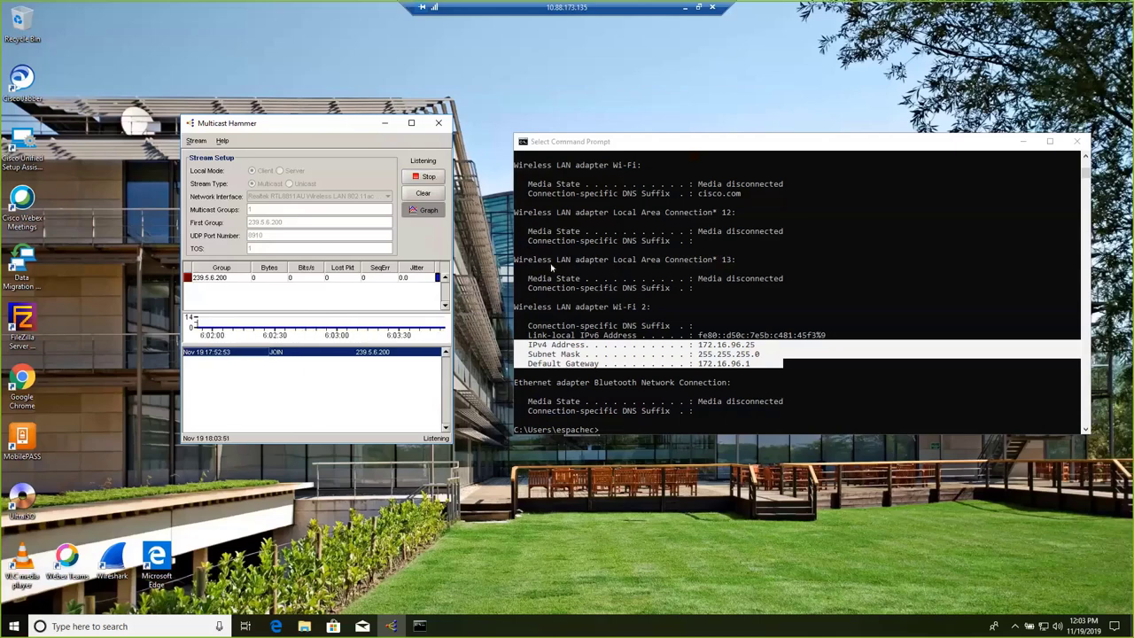
click(685, 7)
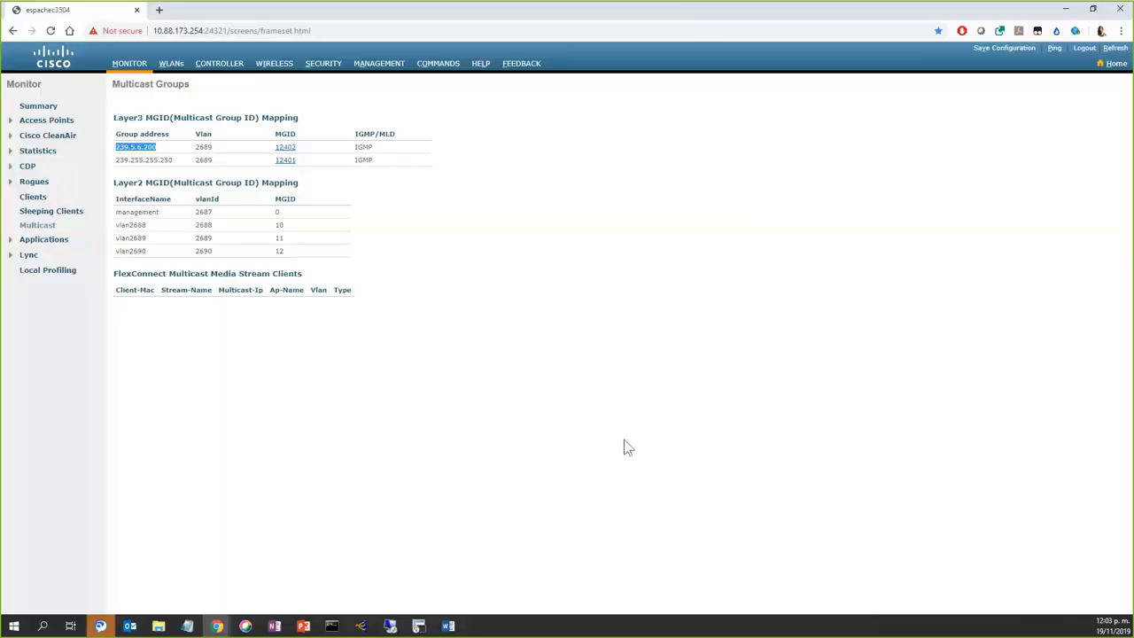
Switch to the router's terminal session in SecureCRT and get a fresh command prompt
click(250, 566)
click(433, 628)
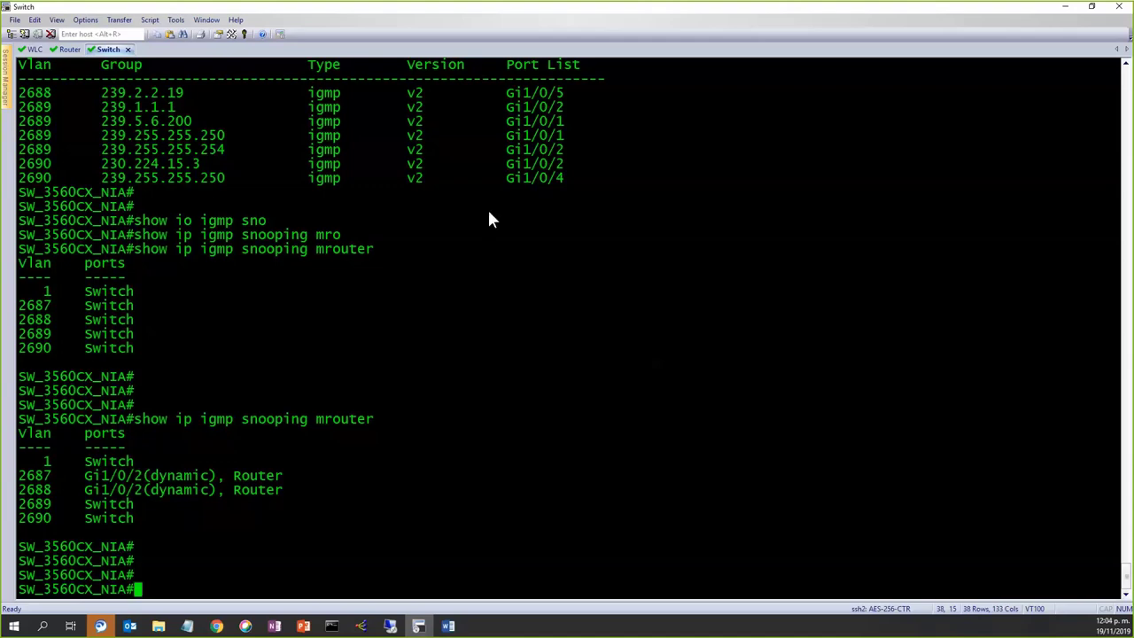
click(63, 50)
key(Return)
key(Return)
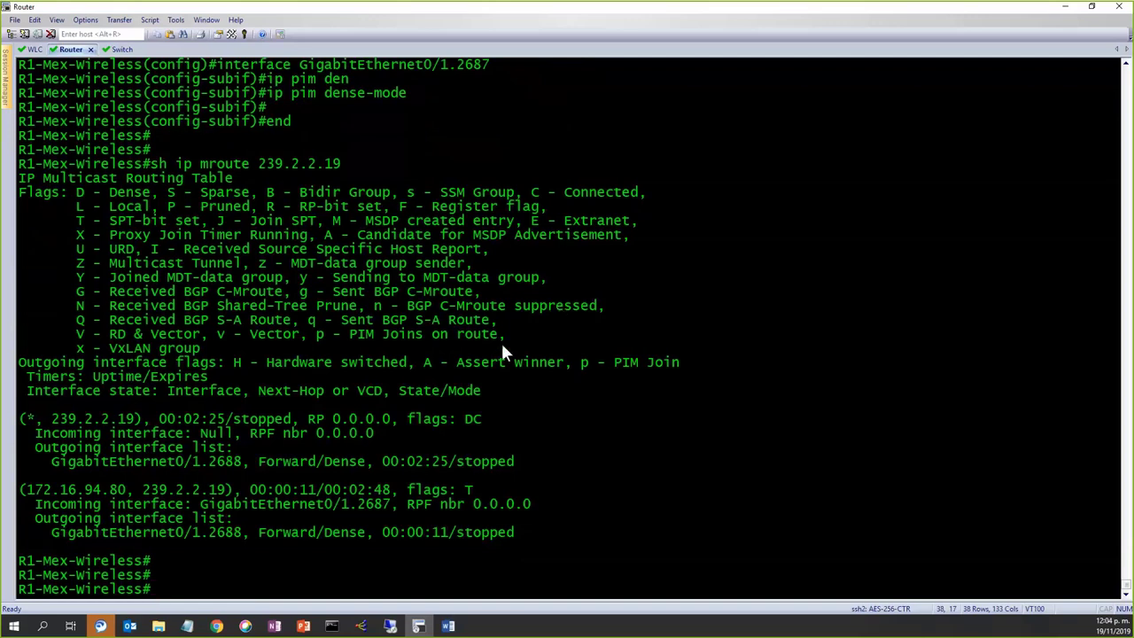
key(Return)
key(Return)
key(Return)
key(Return)
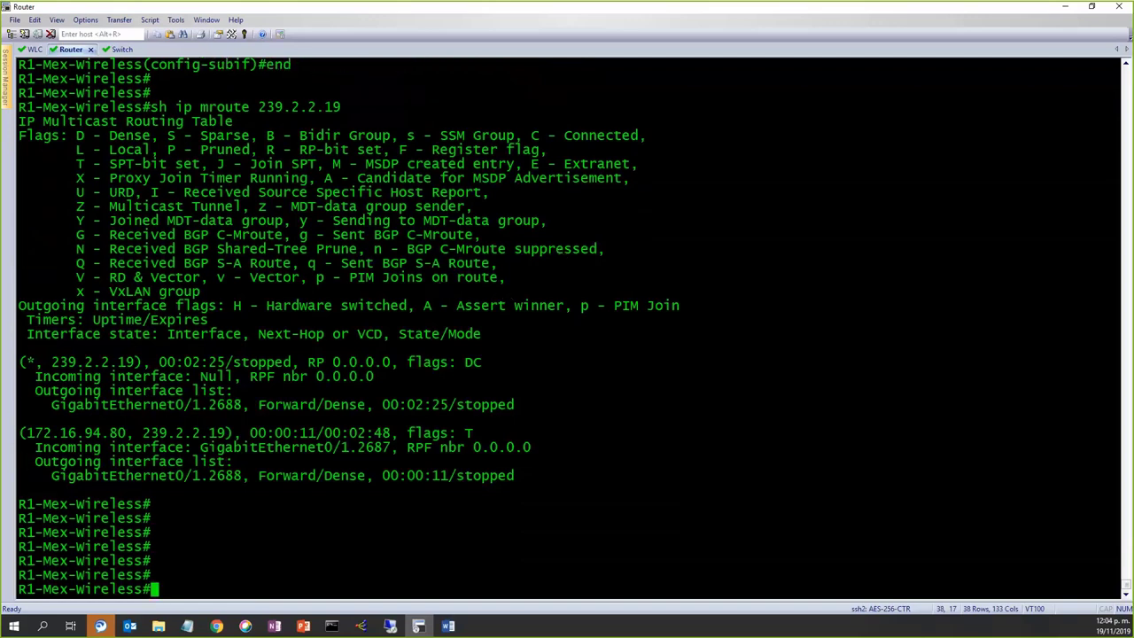
Show the running configuration of router interface gi0/1.2689 and check its description
text(sh ru int gi)
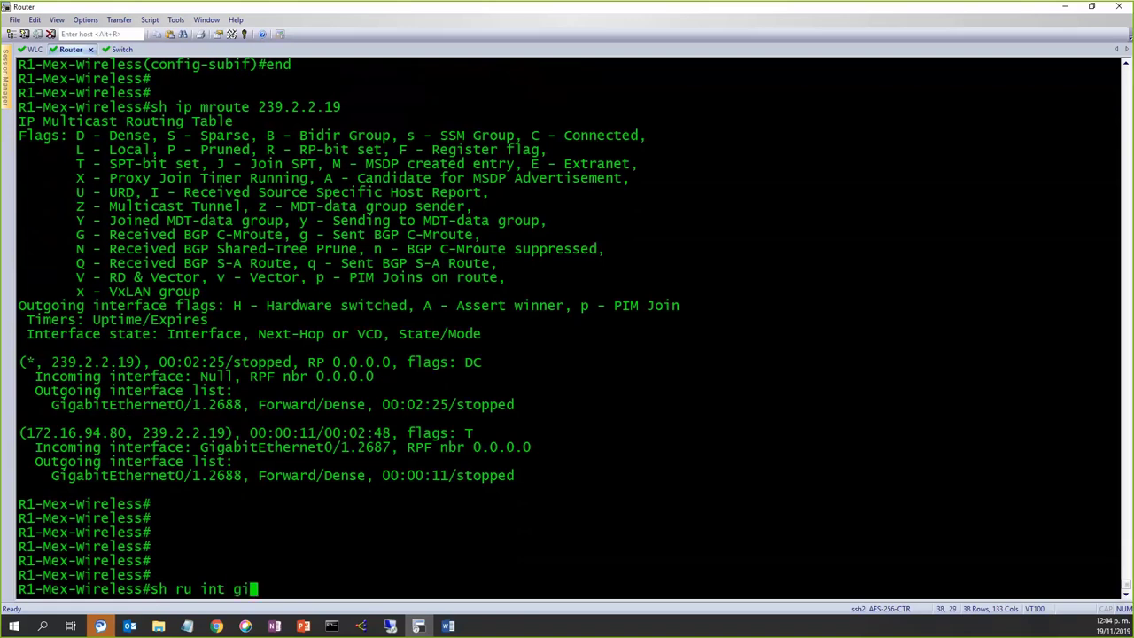
text(0/1.2689)
key(Return)
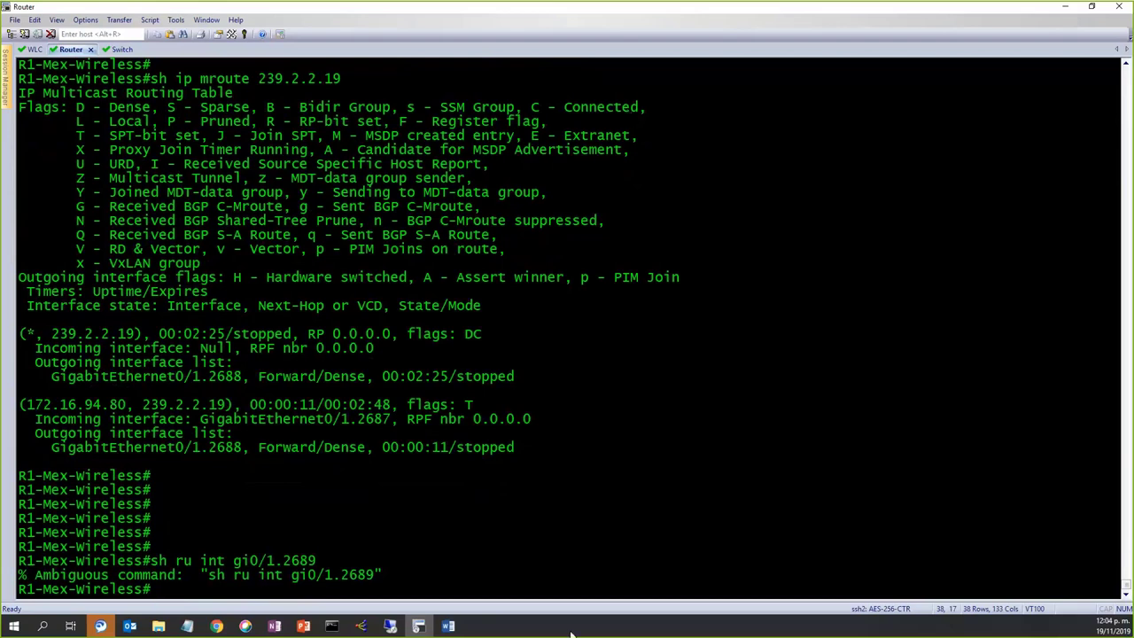
text(sh run int)
key(Tab)
text(gi)
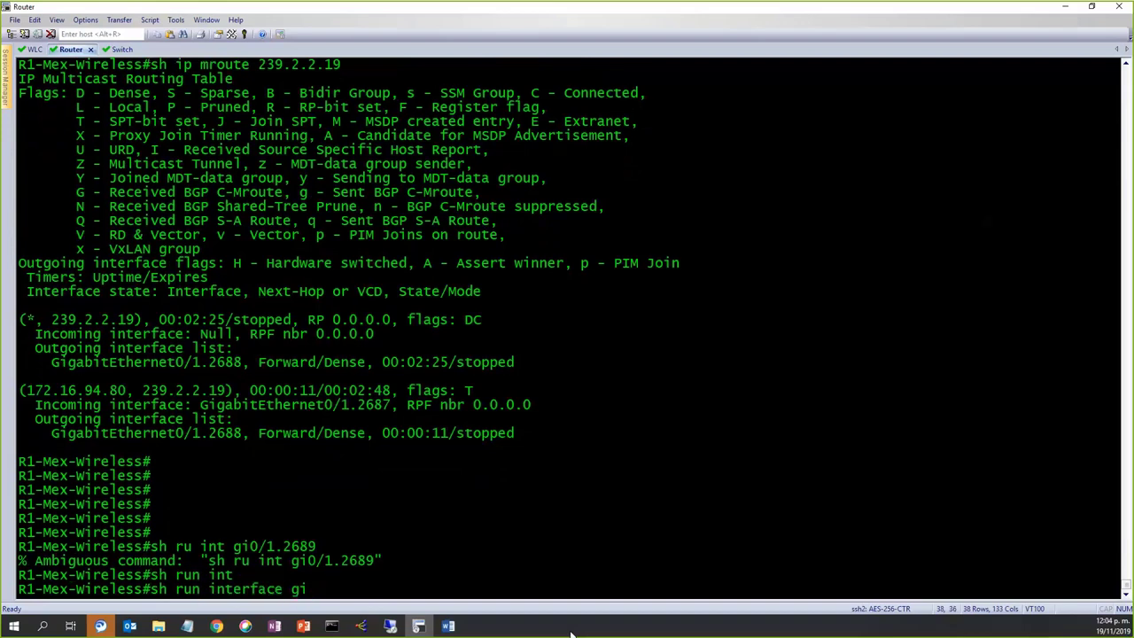
text(0/1.2689)
key(Return)
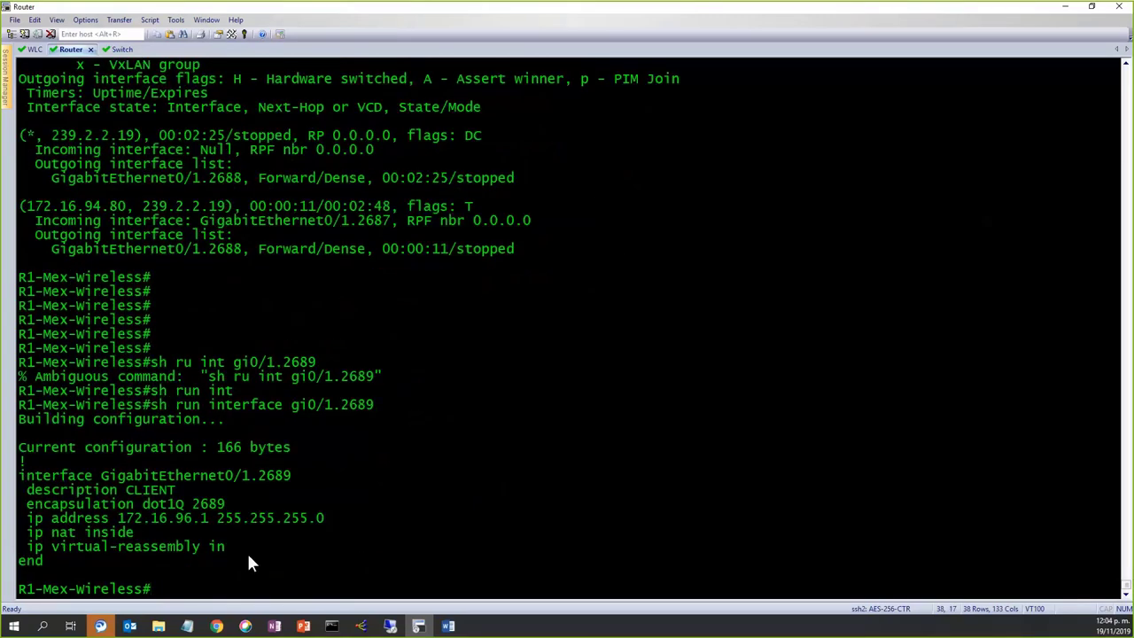
double_click(181, 492)
click(308, 505)
Show the running configuration of router interface gi0/1.2690 and check its description
key(Return)
key(Return)
key(Return)
key(Up)
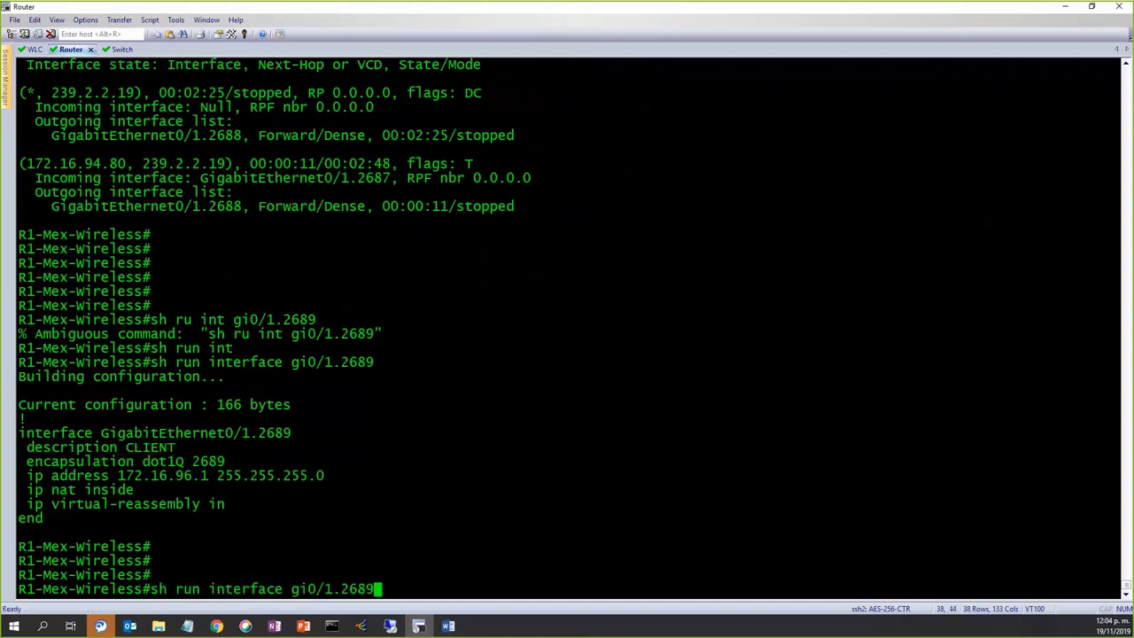
key(BackSpace)
key(BackSpace)
text(90)
key(Return)
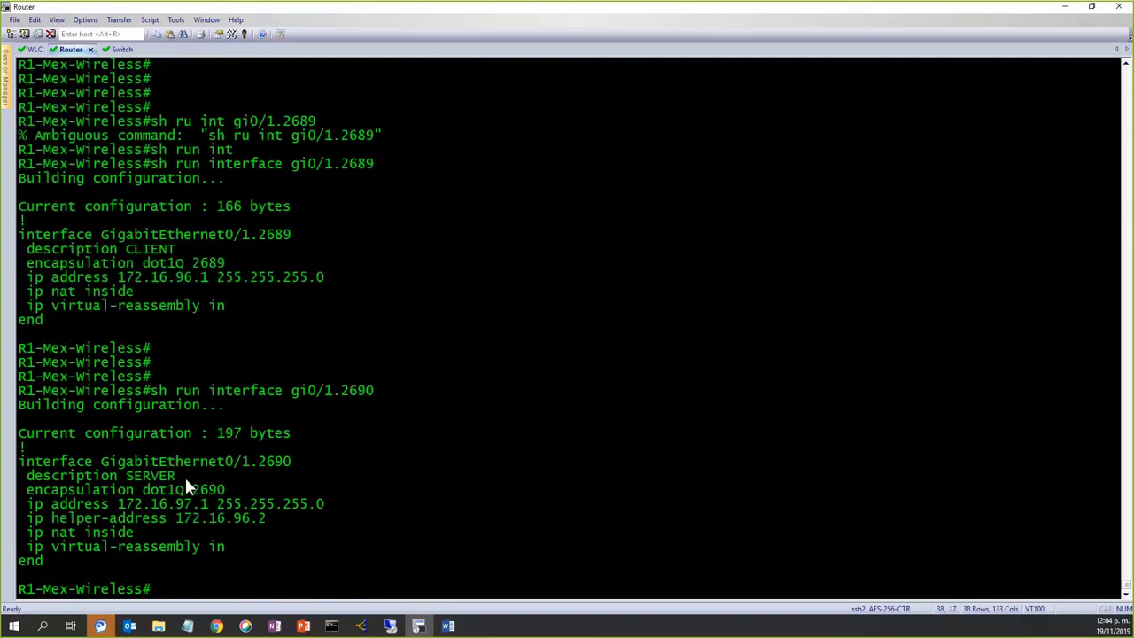
drag(184, 474, 132, 477)
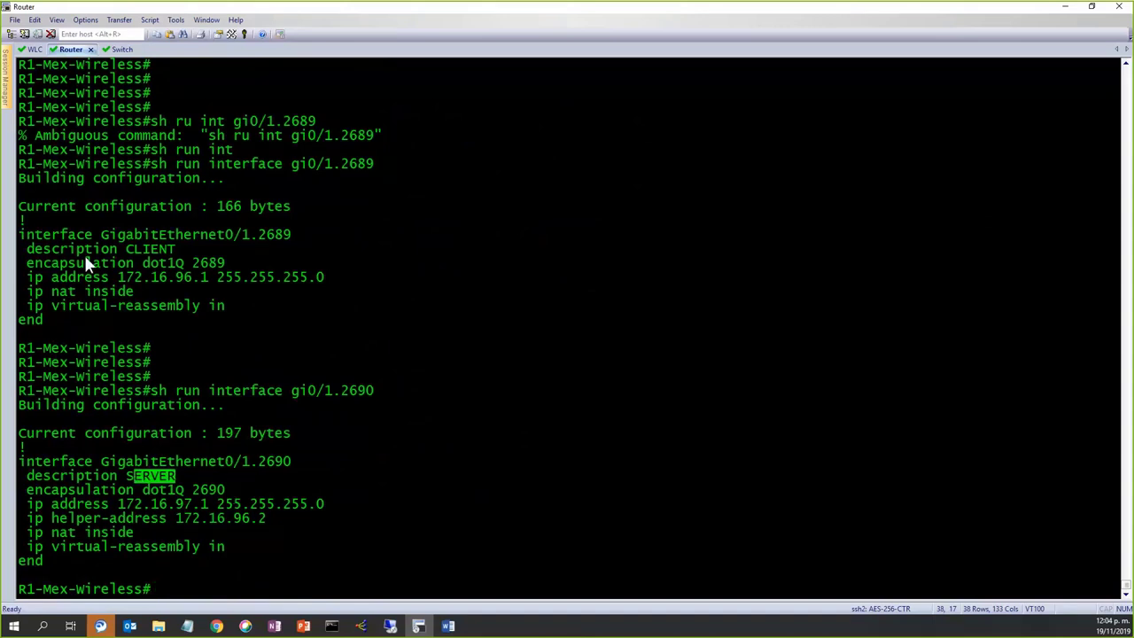
Compare the configuration blocks of the CLIENT and SERVER subinterfaces in the router output
drag(20, 207, 230, 335)
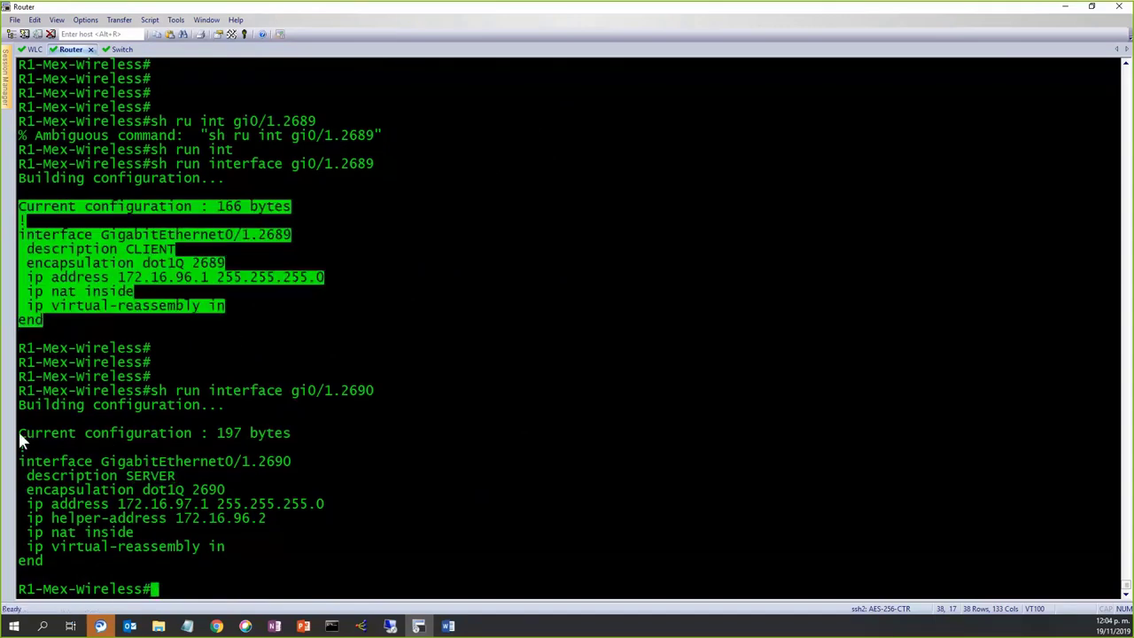
drag(18, 430, 159, 589)
click(319, 562)
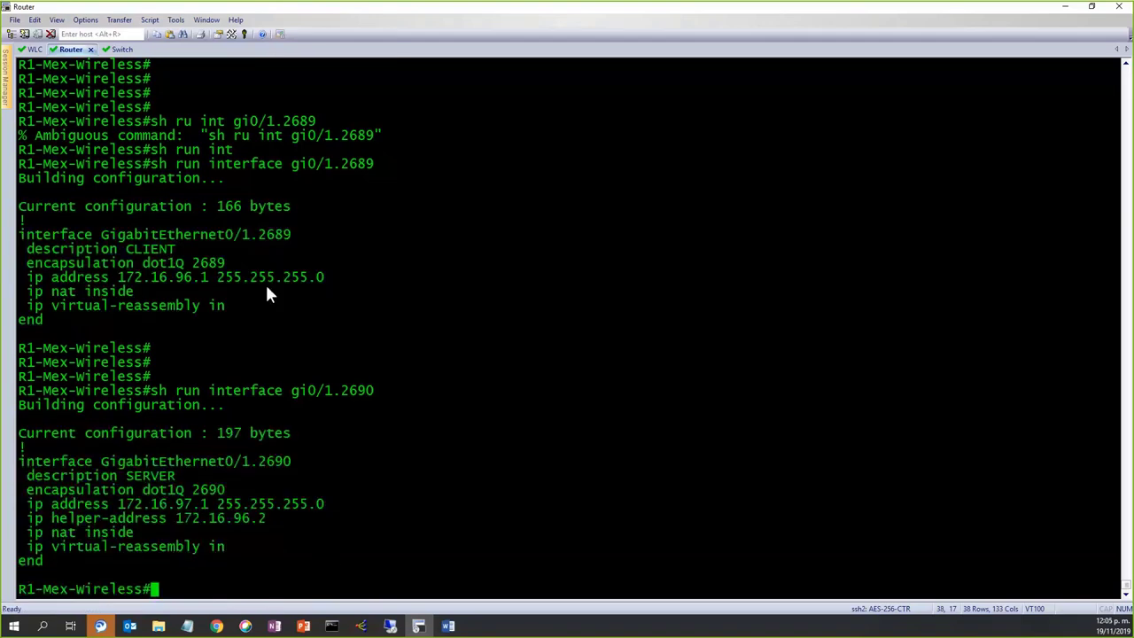
Enter configuration mode for interface GigabitEthernet0/1.2689 and start the command that enables PIM dense mode on it
triple_click(262, 235)
key(ctrl+c)
text(conf t)
key(Return)
right_click(546, 303)
key(Return)
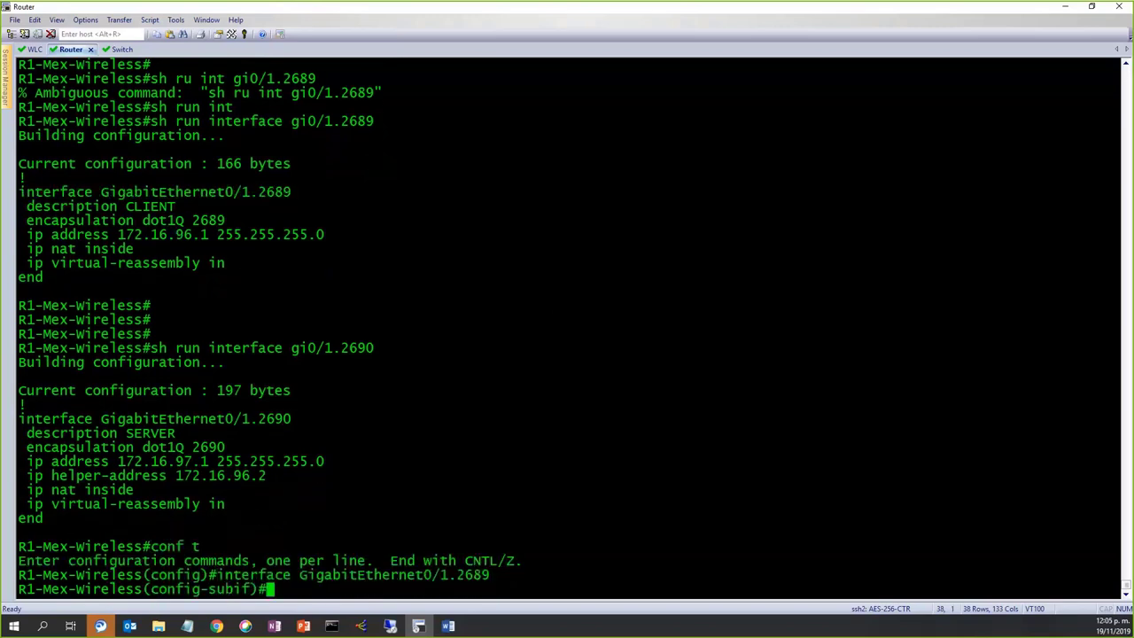
text(ip pim d)
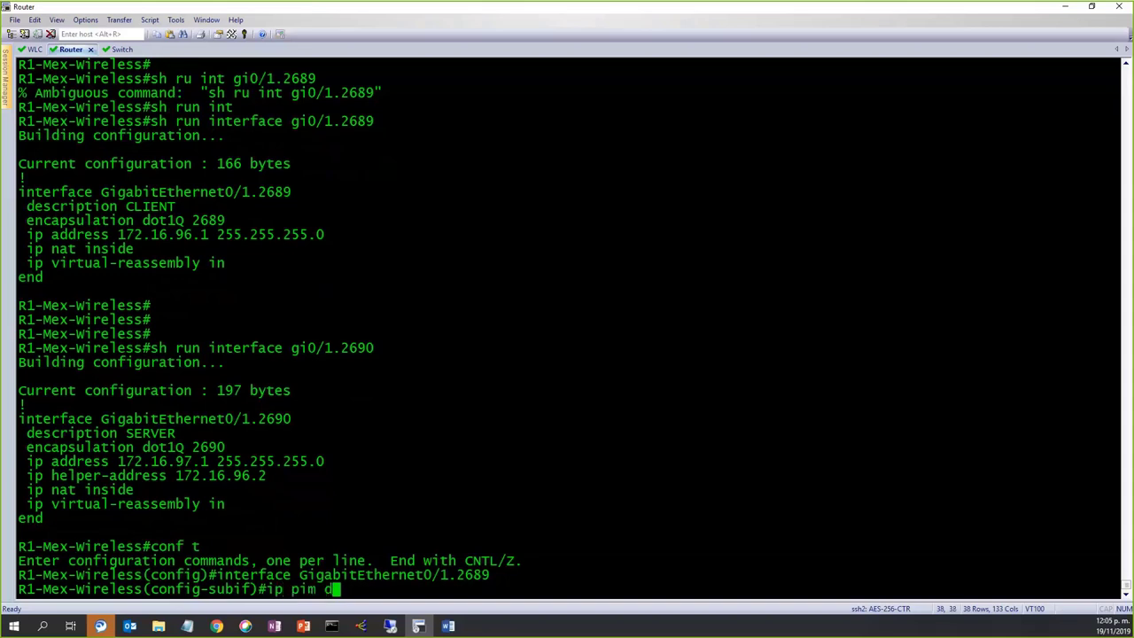